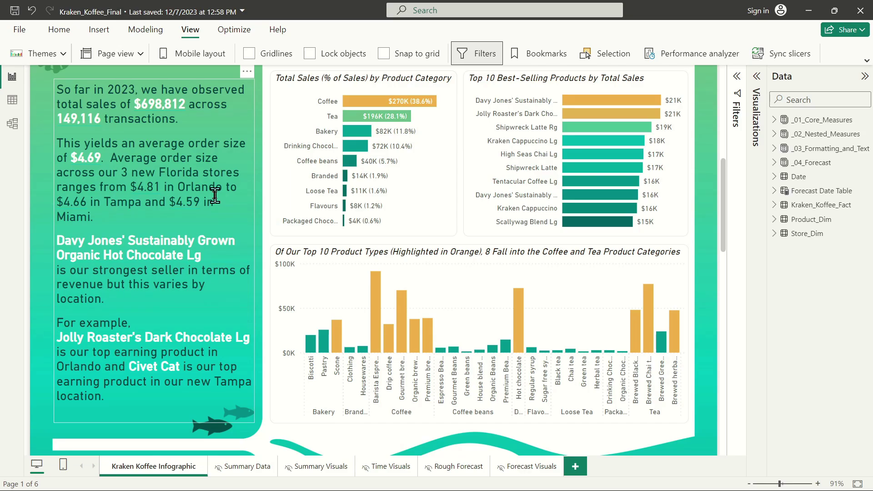
# Look over the product sales and time-of-day sections of the finished Kraken Koffee Infographic page.
pyautogui.scroll(-10, 280, 173)
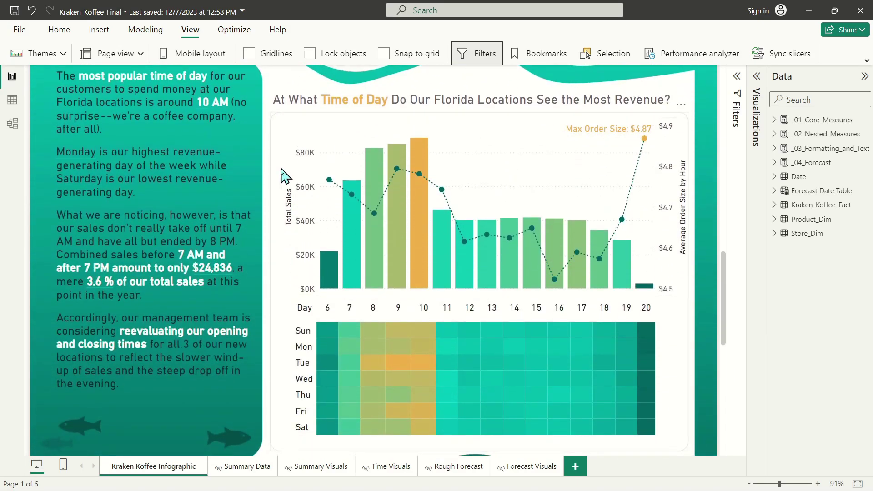
pyautogui.scroll(-10, 286, 173)
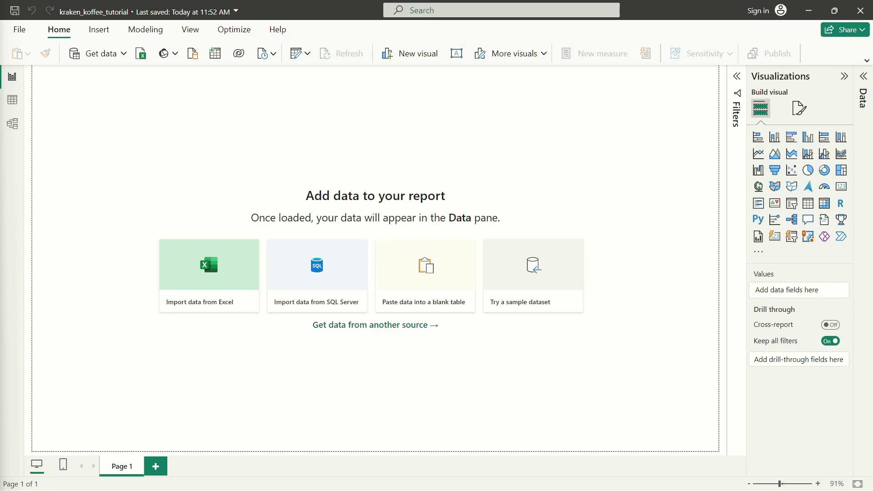
# Open the Power Query Editor and pick Kraken_Koffee_Sales from the project's Data folder as a new Text/CSV source.
pyautogui.click(296, 54)
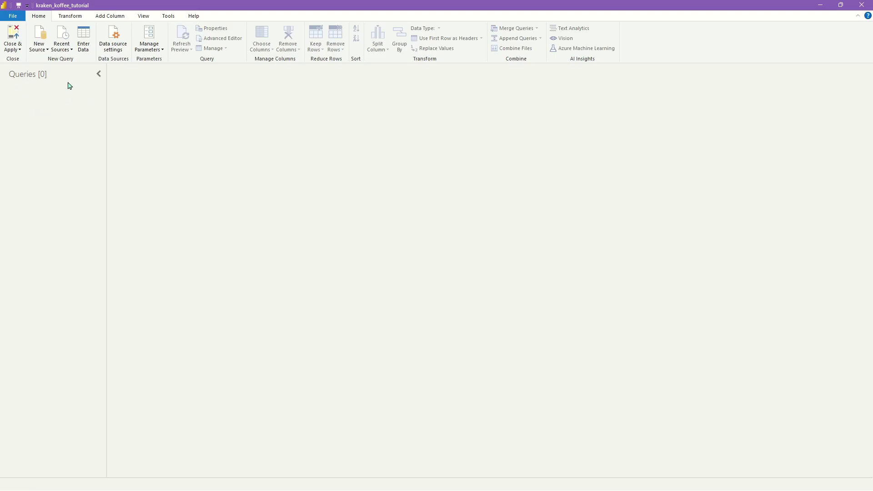
pyautogui.click(43, 54)
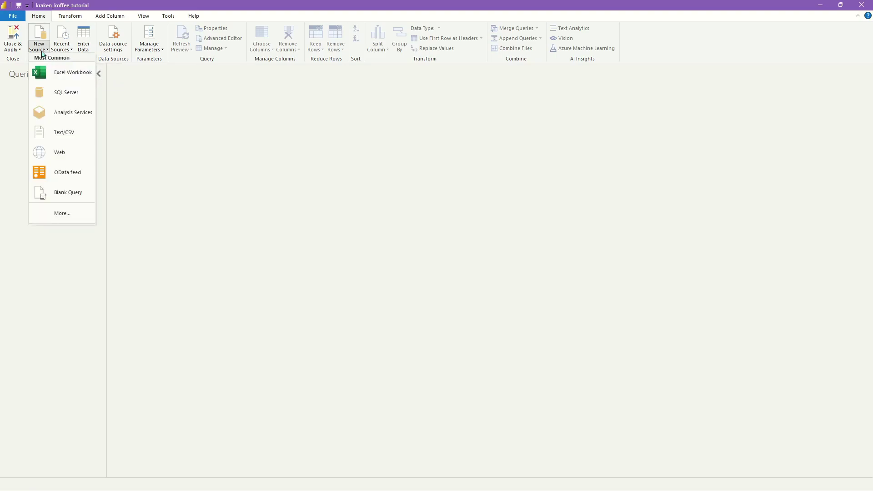
pyautogui.click(59, 138)
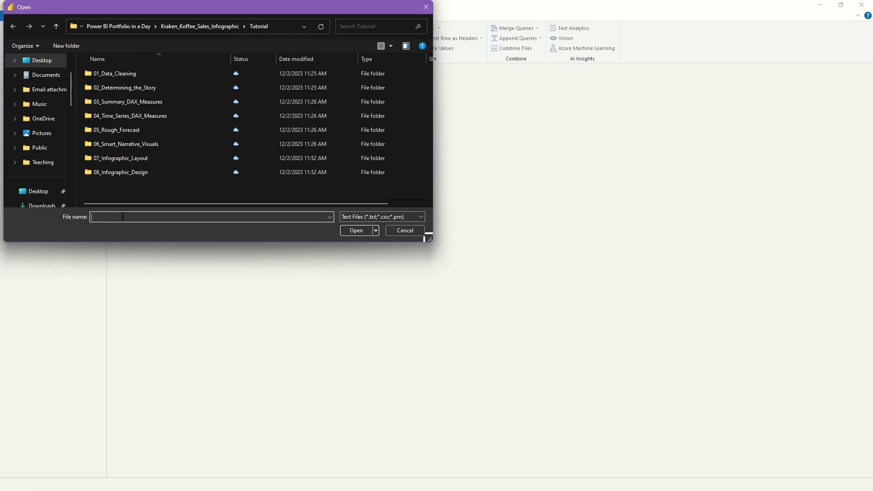
pyautogui.click(218, 27)
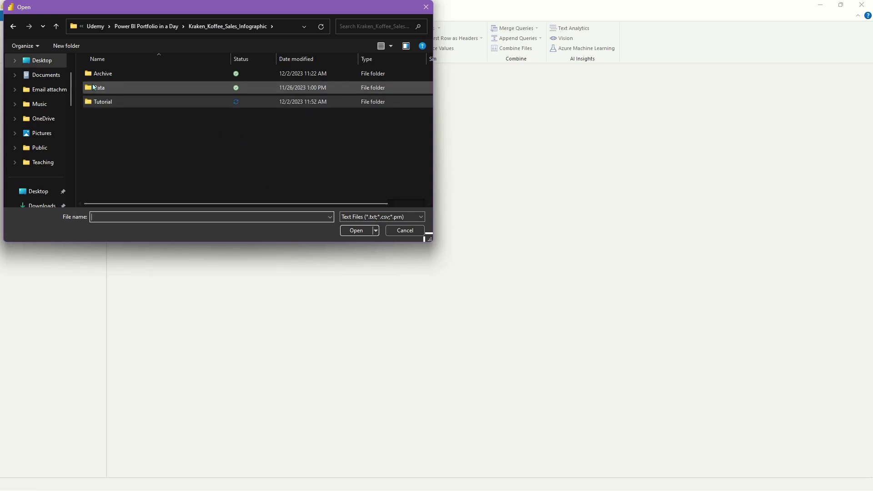
pyautogui.doubleClick(111, 89)
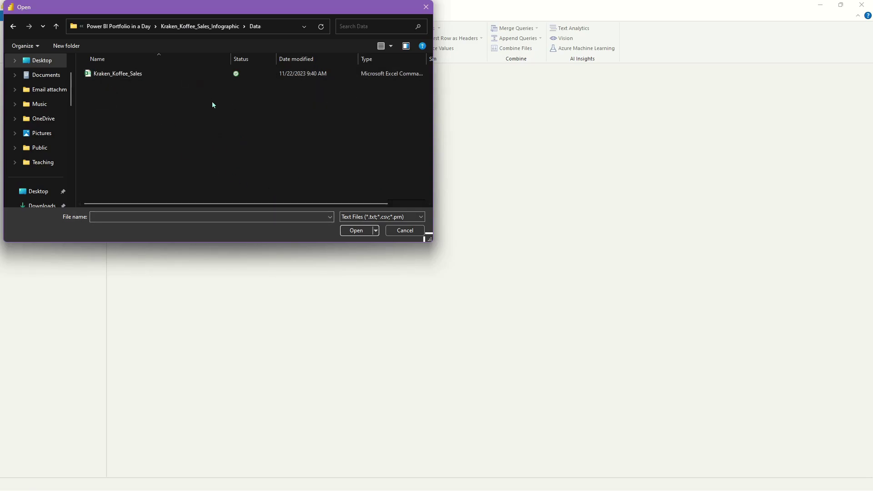
pyautogui.click(138, 75)
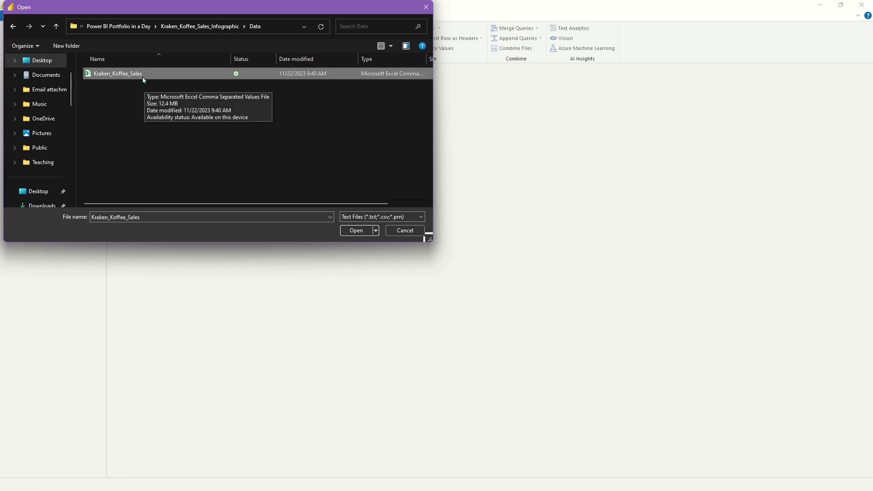
pyautogui.doubleClick(143, 77)
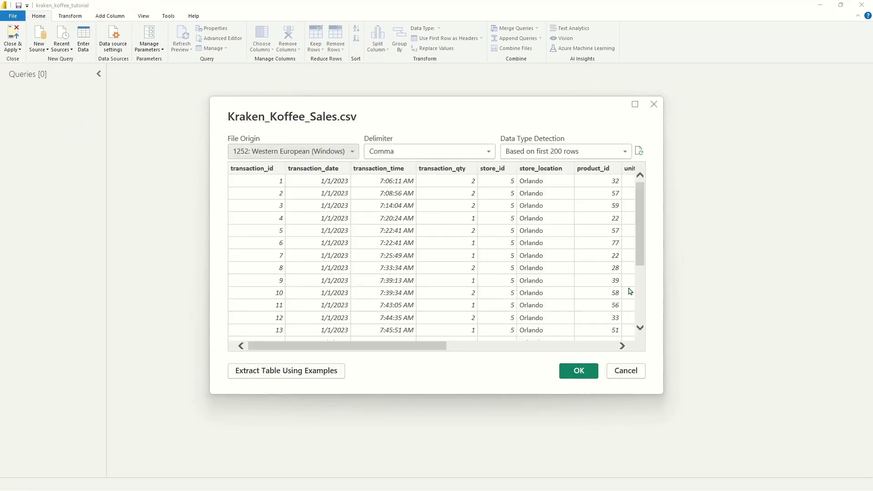
# Review all columns in the Kraken_Koffee_Sales.csv preview and import the file as a query with the default settings.
pyautogui.moveTo(419, 348); pyautogui.dragTo(341, 320)
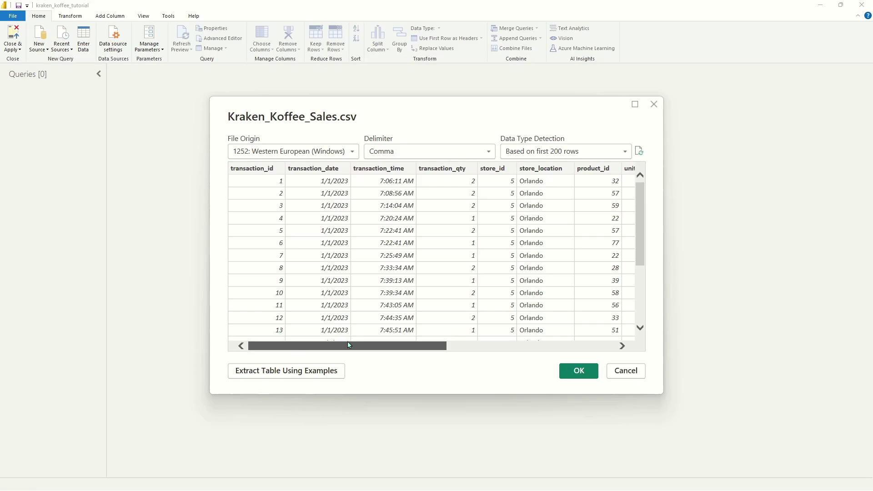
pyautogui.moveTo(399, 347); pyautogui.dragTo(288, 354)
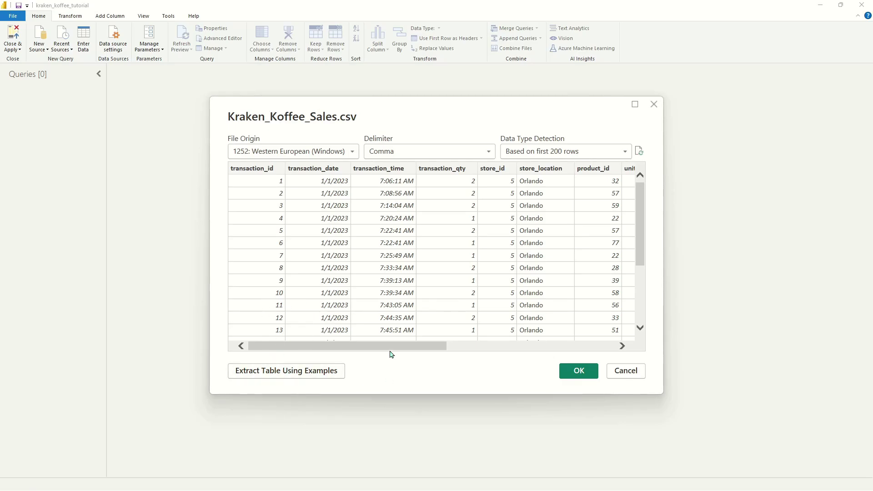
pyautogui.moveTo(390, 353); pyautogui.dragTo(317, 348)
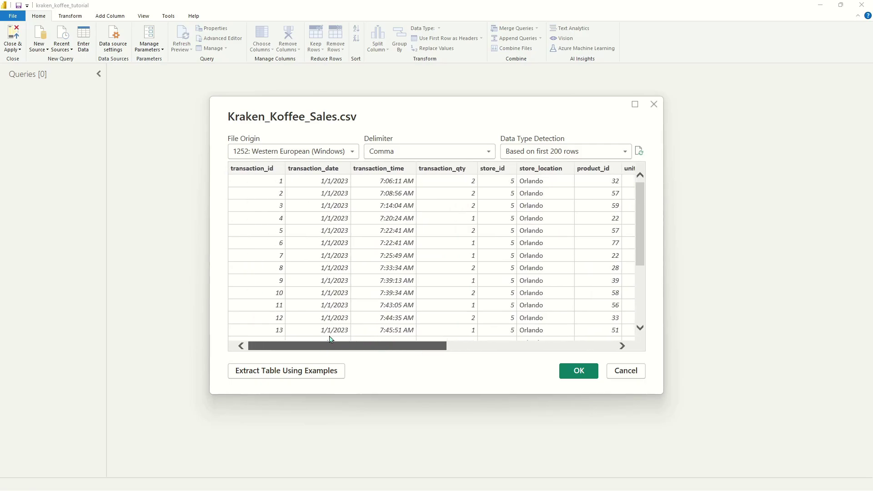
pyautogui.moveTo(348, 347); pyautogui.dragTo(485, 353)
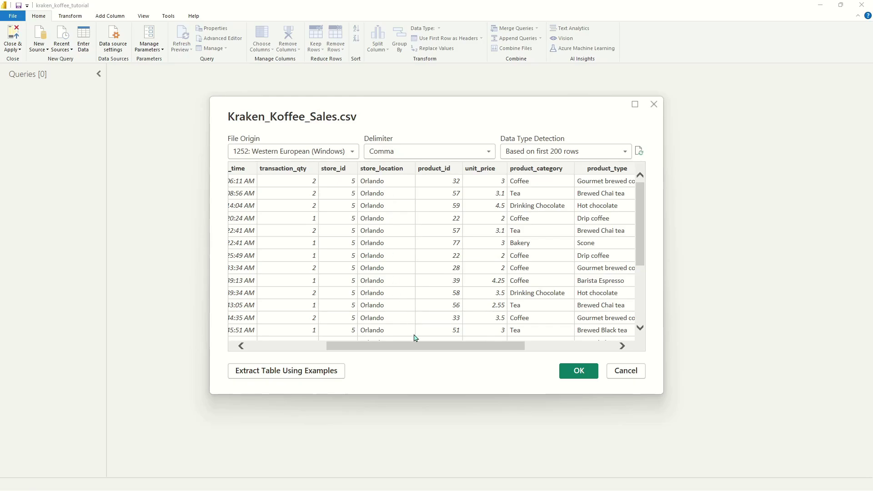
pyautogui.moveTo(424, 348); pyautogui.dragTo(528, 353)
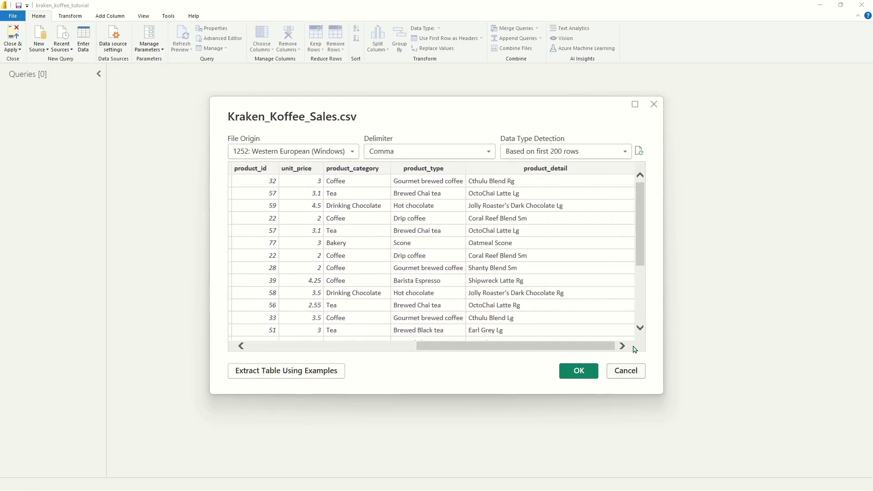
pyautogui.click(576, 369)
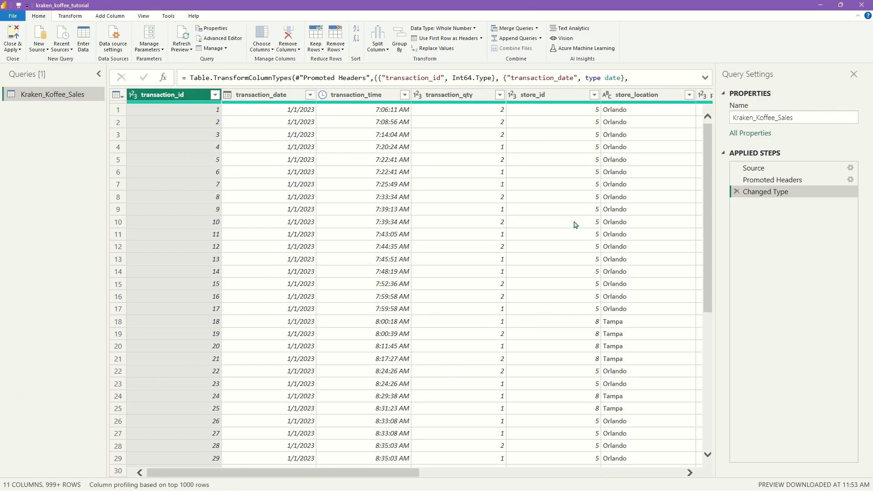
# Examine how the store_id values correspond to the store_location names in the Kraken_Koffee_Sales query.
pyautogui.moveTo(405, 473); pyautogui.dragTo(486, 474)
pyautogui.click(397, 101)
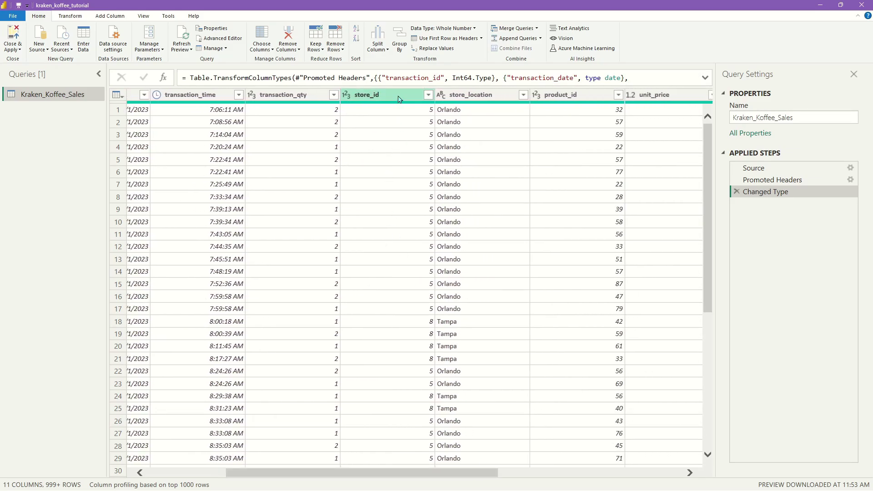
pyautogui.scroll(-7, 514, 227)
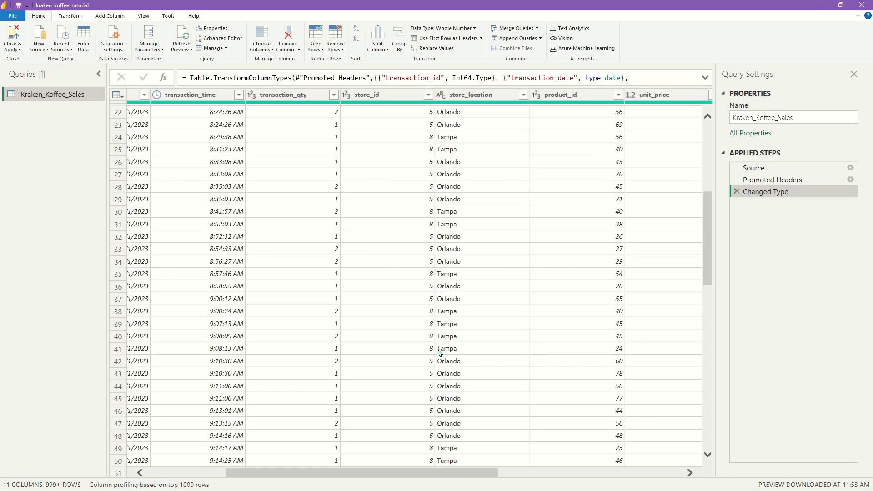
pyautogui.scroll(-17, 417, 348)
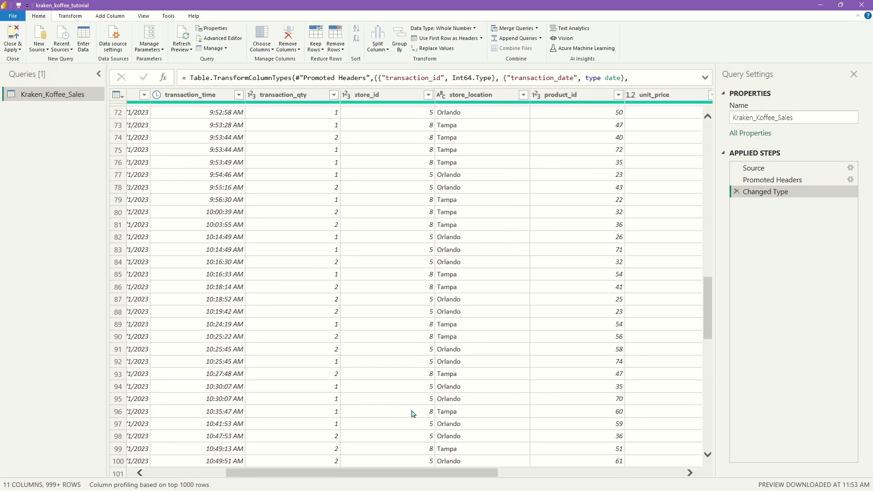
pyautogui.scroll(-10, 413, 395)
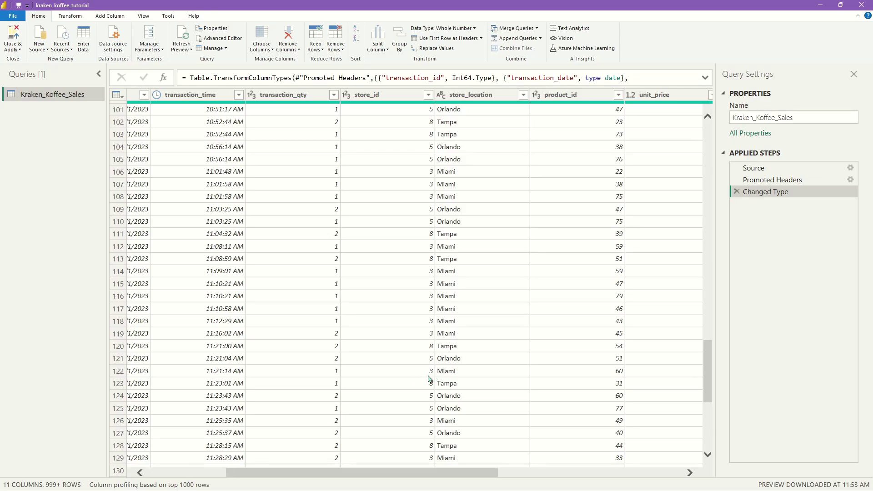
pyautogui.scroll(5, 433, 346)
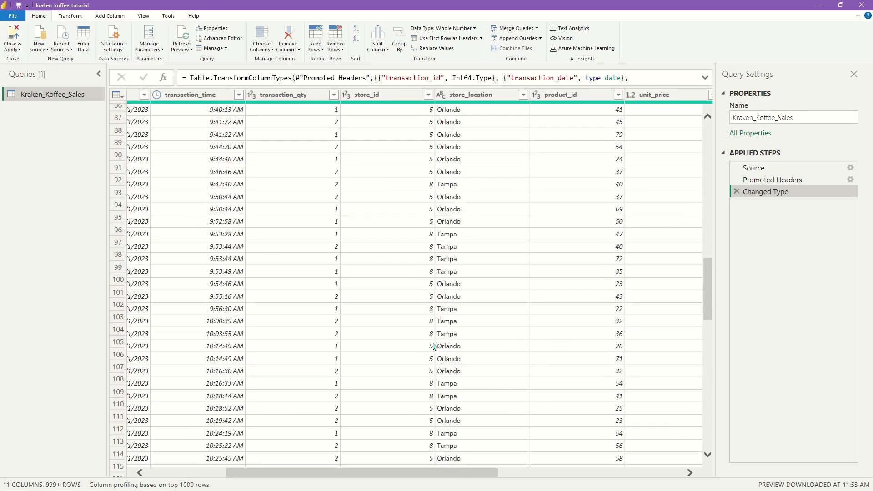
pyautogui.scroll(20, 433, 347)
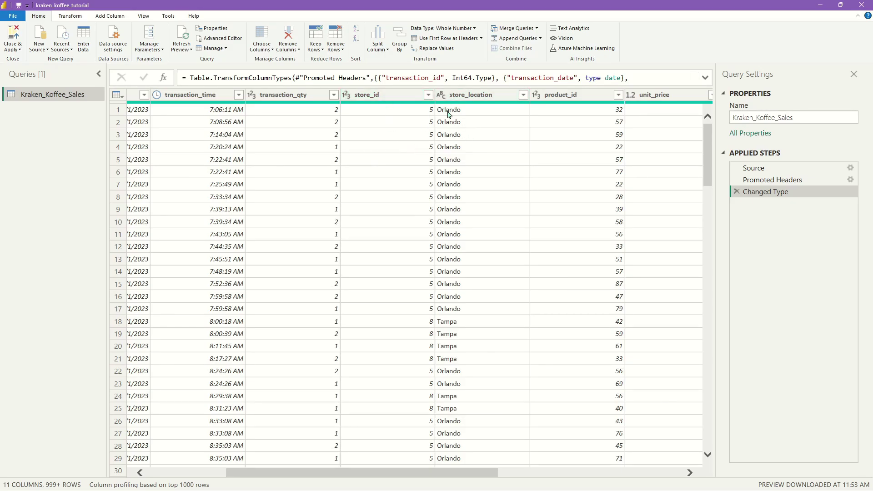
# Examine the product columns, comparing product_category, product_type and product_detail for the row 4 coffee item.
pyautogui.moveTo(460, 474); pyautogui.dragTo(555, 476)
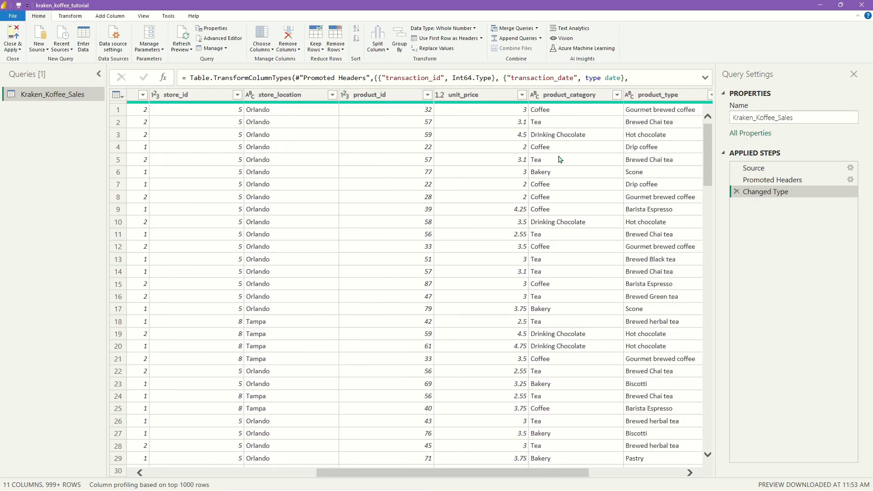
pyautogui.moveTo(562, 479); pyautogui.dragTo(656, 477)
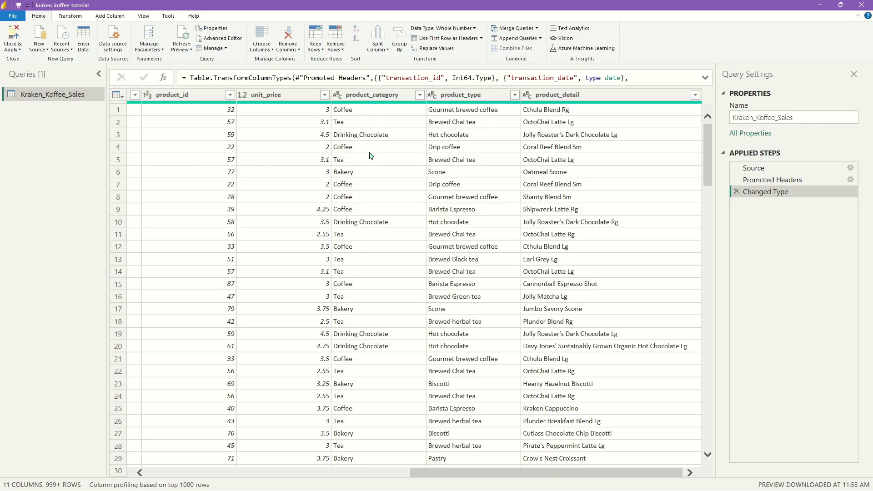
pyautogui.click(351, 110)
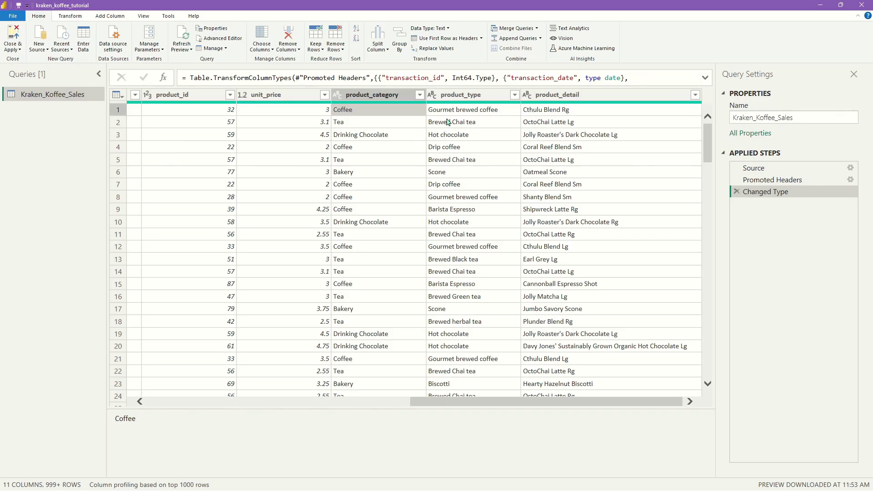
pyautogui.click(394, 147)
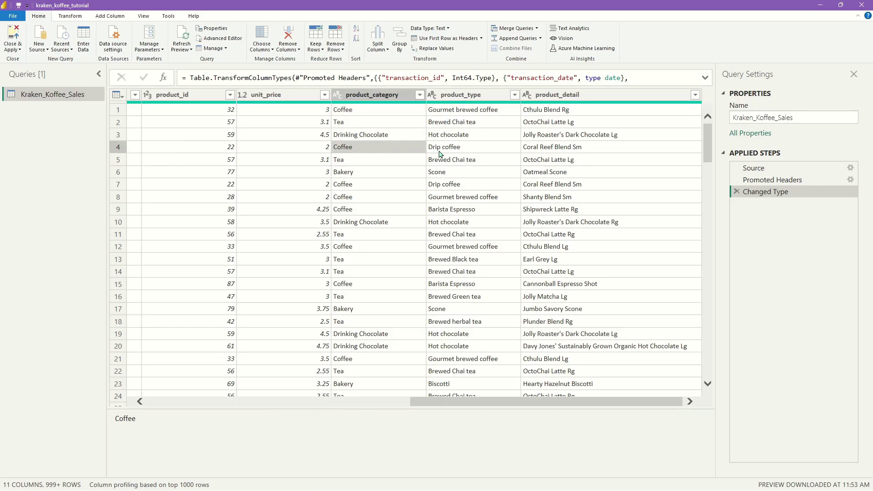
pyautogui.click(452, 146)
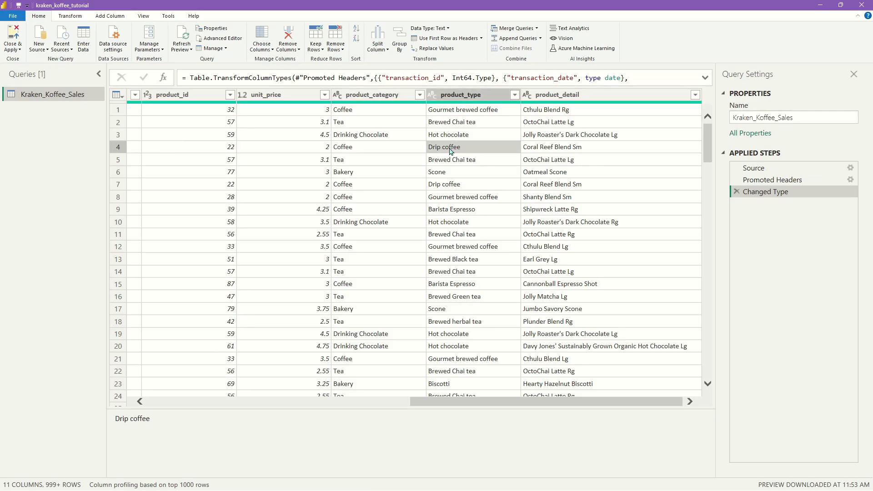
pyautogui.click(568, 153)
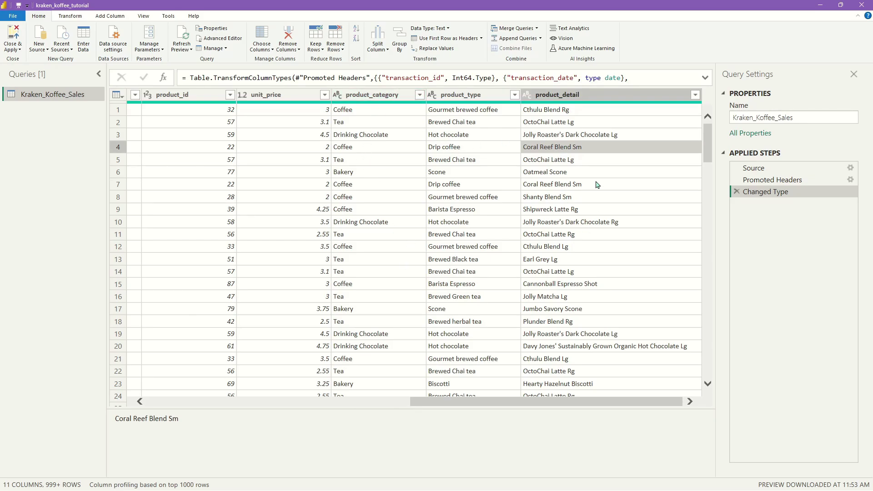
# Review the distinct values in the product_category and product_type filters and apply both with every value selected.
pyautogui.click(419, 95)
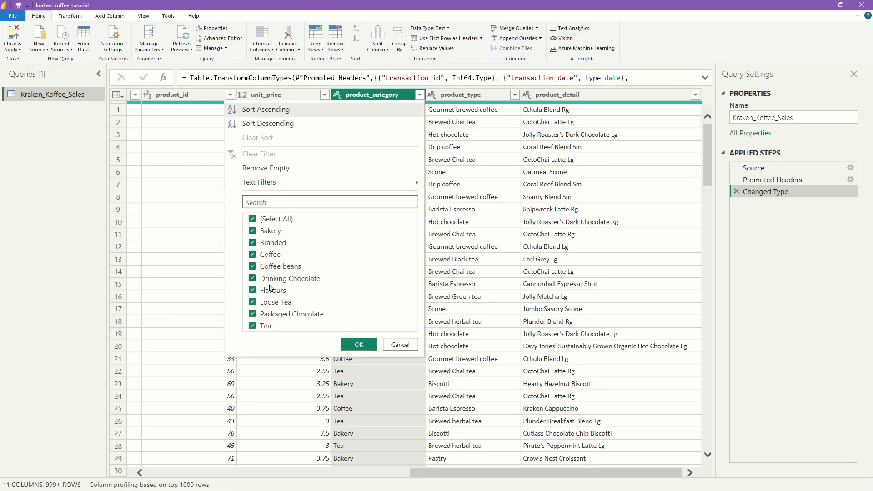
pyautogui.click(359, 344)
pyautogui.click(525, 95)
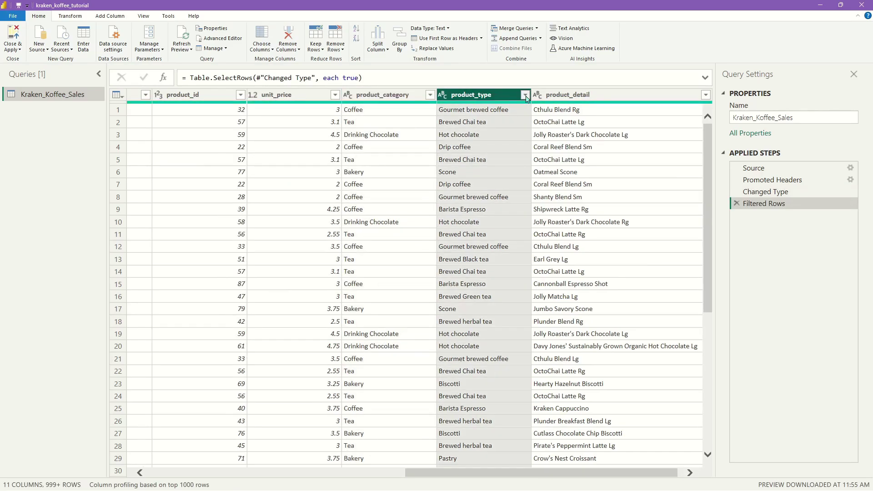
pyautogui.click(503, 389)
pyautogui.scroll(-5, 423, 225)
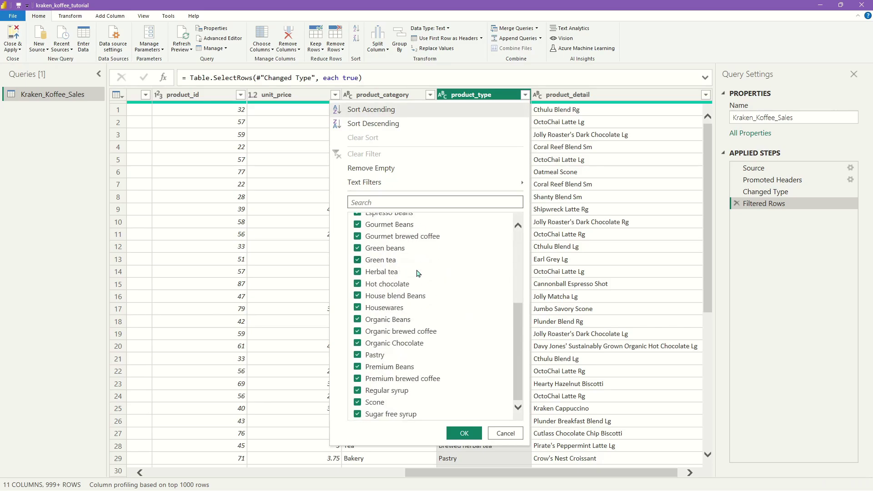
pyautogui.scroll(5, 402, 337)
pyautogui.scroll(-5, 414, 321)
pyautogui.click(464, 433)
# Review the distinct values in the product_detail filter, keeping every product selected.
pyautogui.click(687, 98)
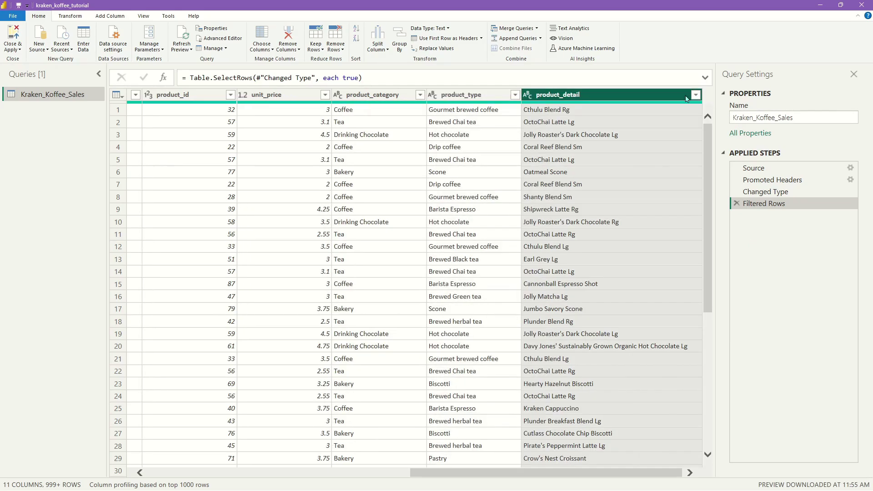
pyautogui.click(696, 94)
pyautogui.click(675, 432)
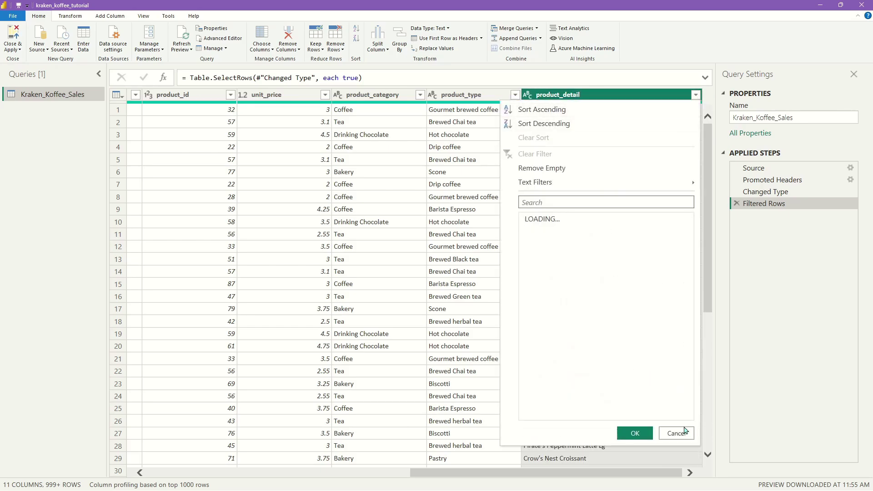
pyautogui.moveTo(694, 249); pyautogui.dragTo(682, 193)
pyautogui.scroll(-20, 541, 275)
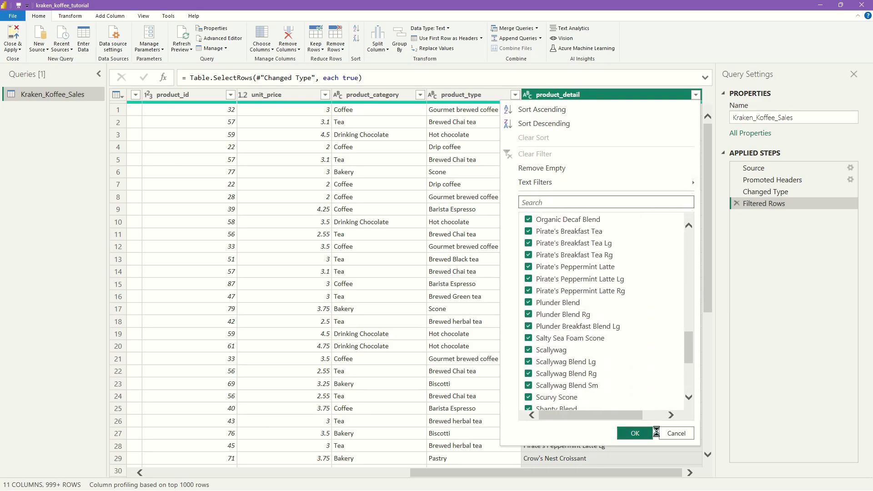
pyautogui.click(649, 434)
# Close the query editor and apply the changes to load Kraken_Koffee_Sales into the report.
pyautogui.moveTo(495, 478); pyautogui.dragTo(237, 478)
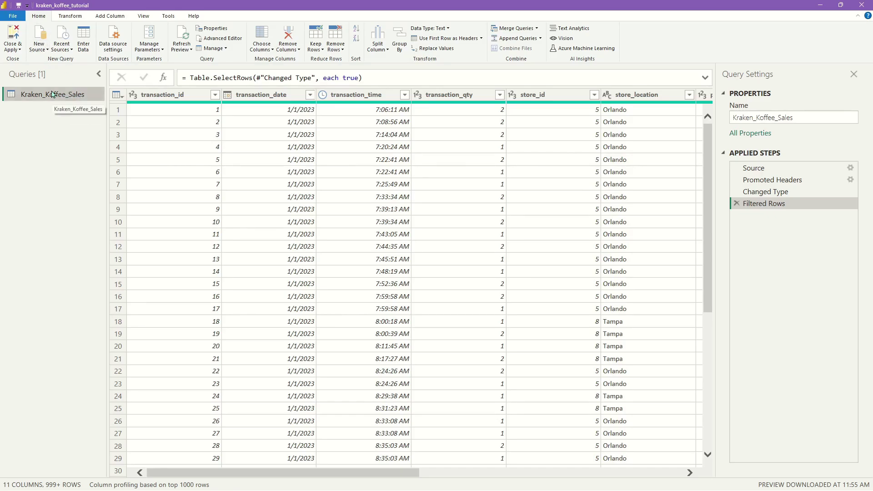
pyautogui.click(16, 33)
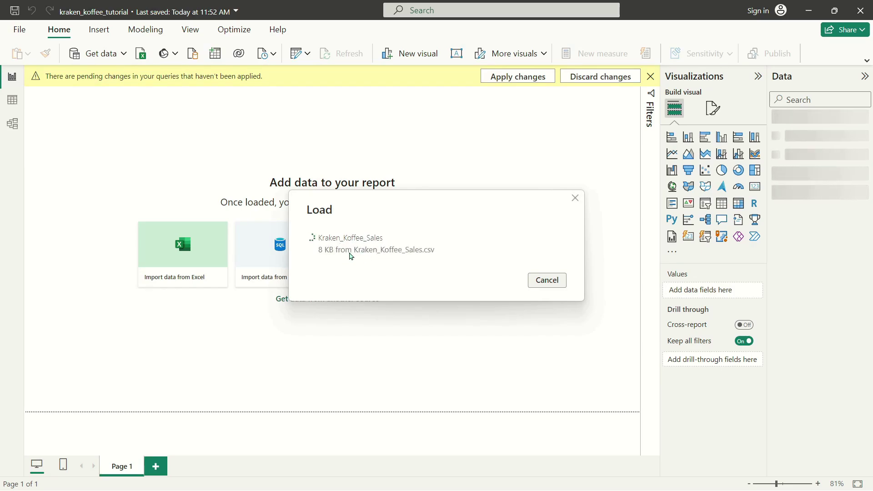
# Check the loaded Kraken_Koffee_Sales rows in Table view and return to the report canvas.
pyautogui.click(13, 99)
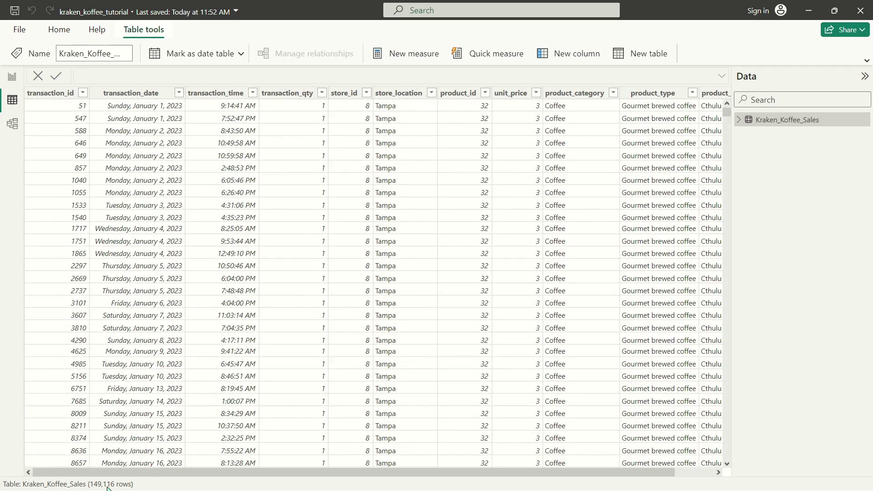
pyautogui.click(12, 76)
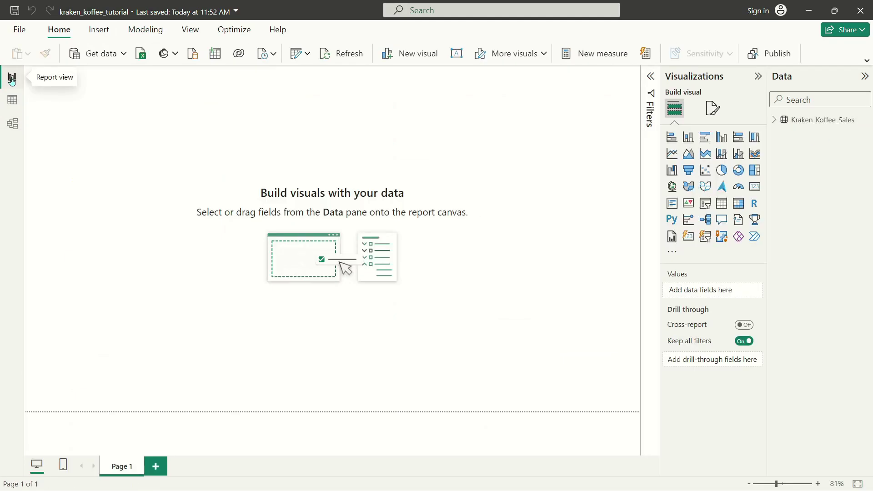
# Disable load for the Kraken_Koffee_Sales query in the query editor, accepting the data loss warning, and apply the change to the report.
pyautogui.click(301, 54)
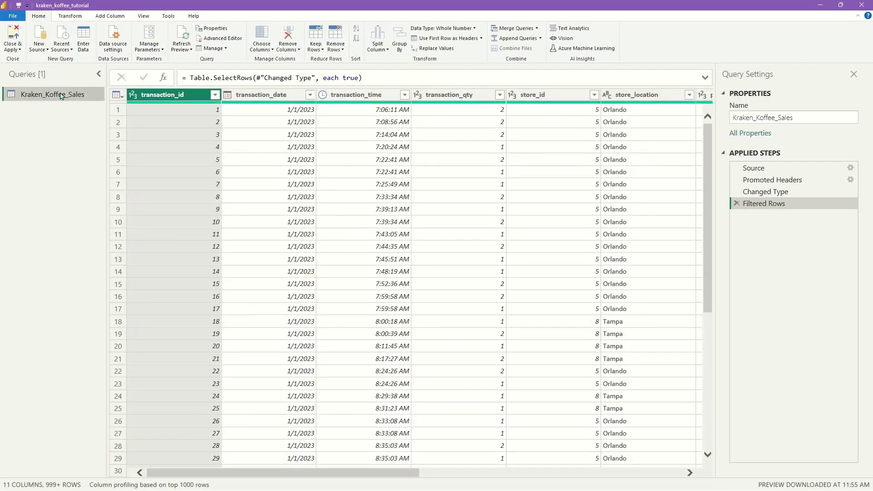
pyautogui.rightClick(61, 95)
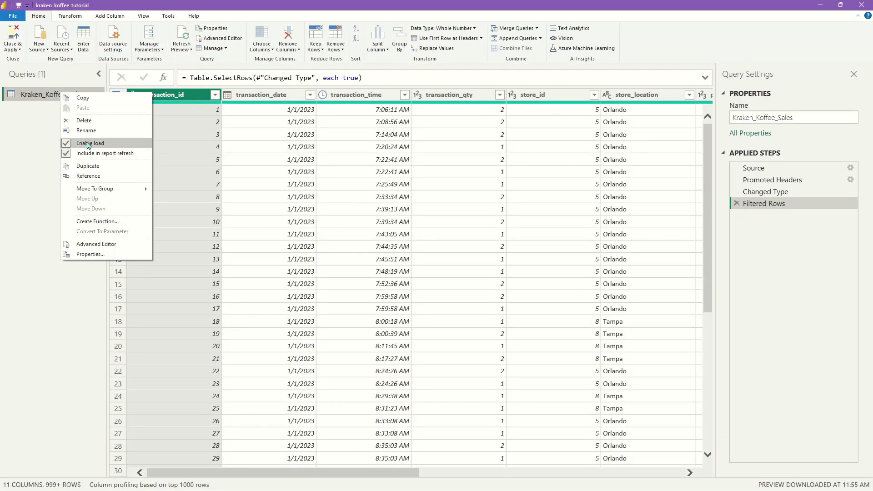
pyautogui.rightClick(48, 95)
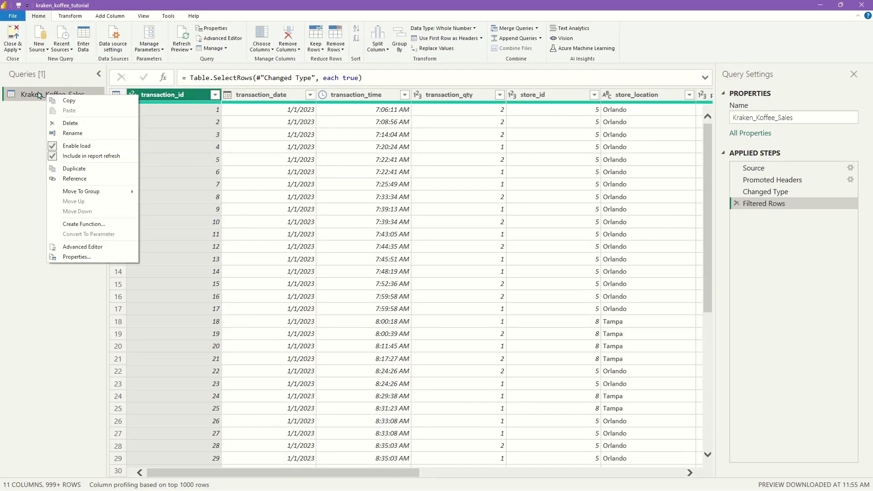
pyautogui.click(52, 146)
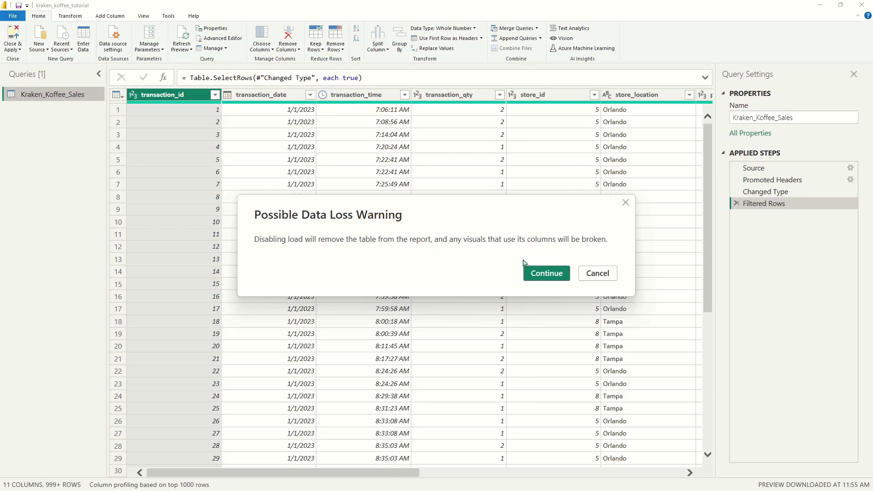
pyautogui.click(541, 276)
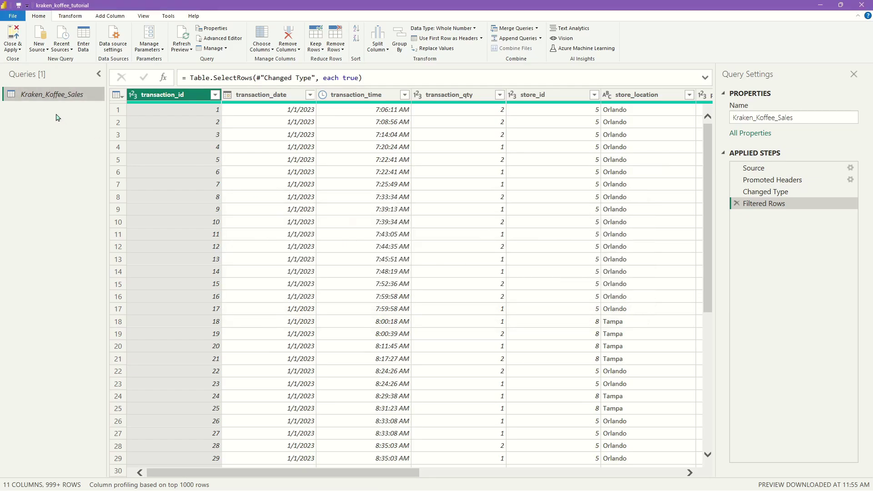
pyautogui.click(14, 37)
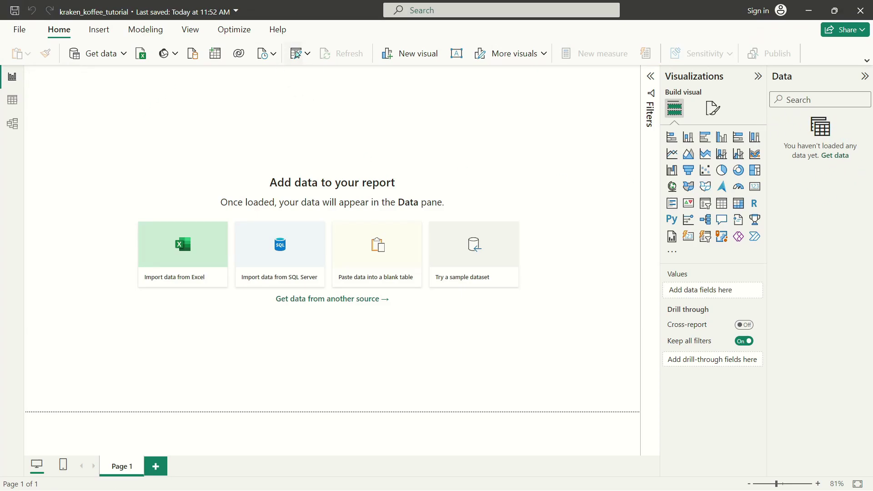
# Reopen the query editor, create a reference of the Kraken_Koffee_Sales query and rename it Kraken_Koffee_Fact.
pyautogui.click(296, 53)
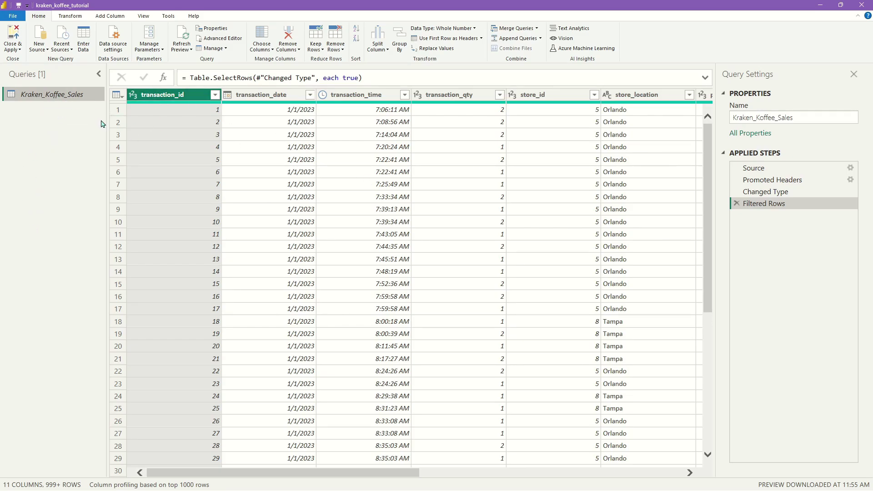
pyautogui.rightClick(72, 95)
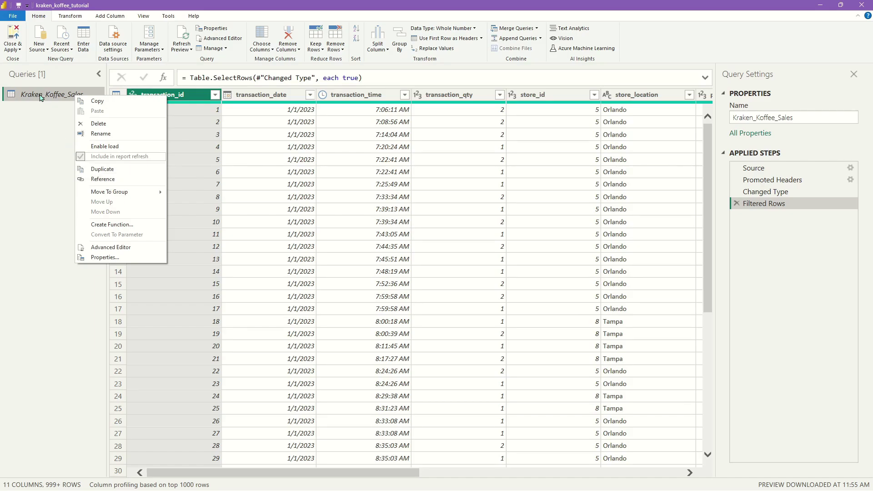
pyautogui.click(85, 180)
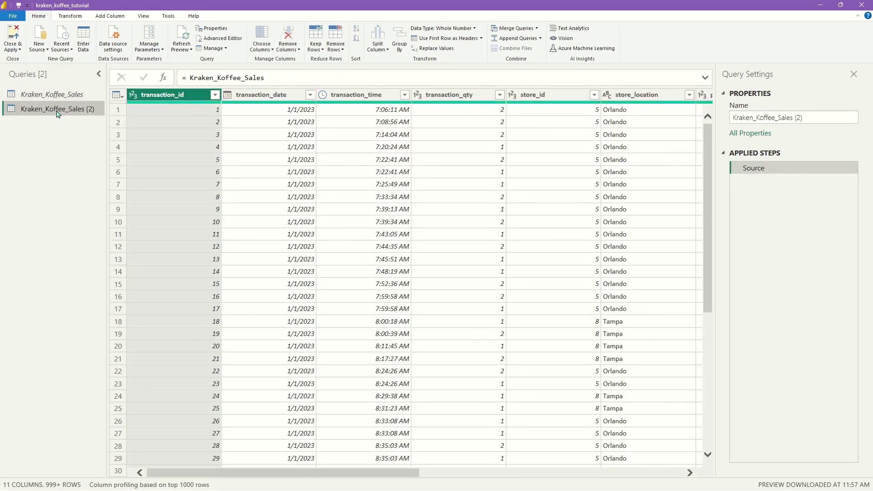
pyautogui.doubleClick(92, 112)
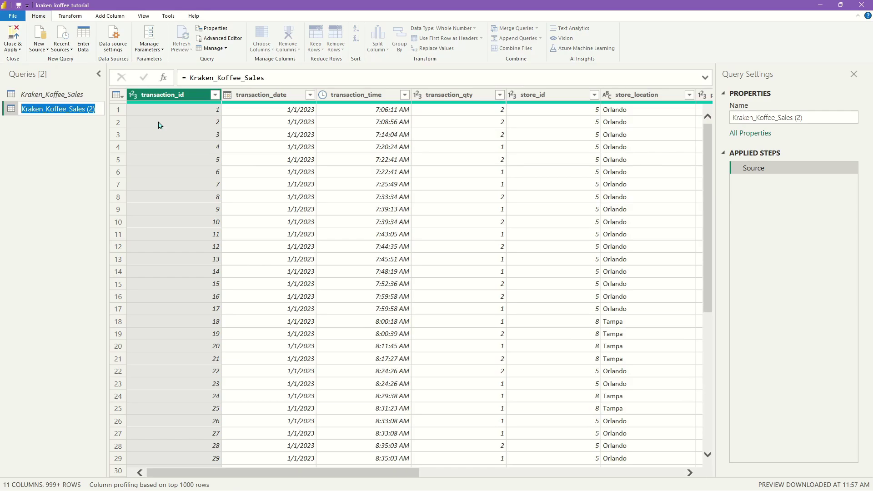
pyautogui.write('Krak')
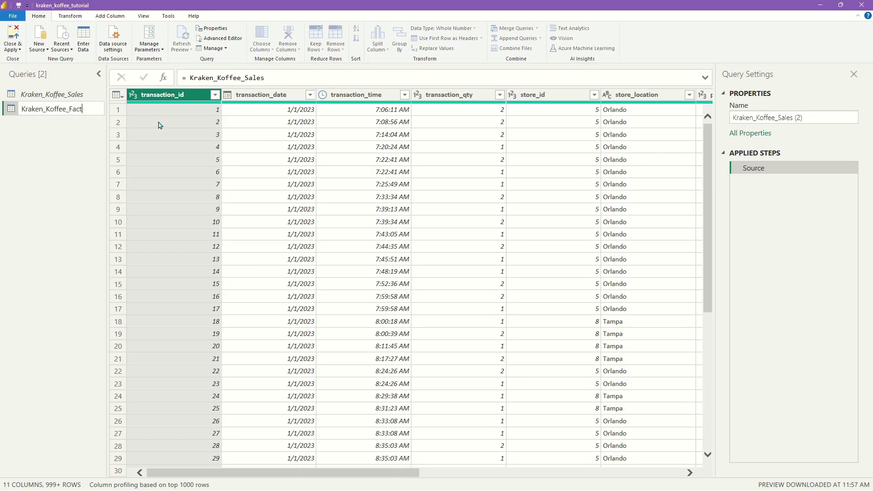
pyautogui.press('Return')
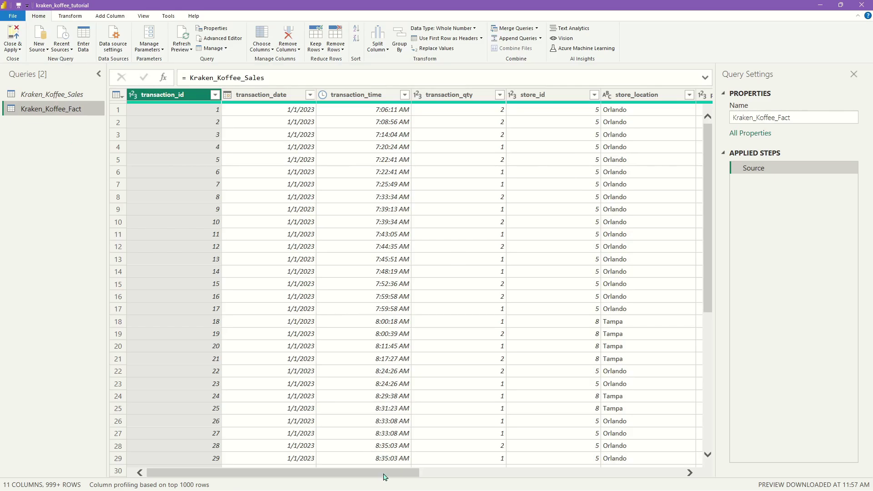
# Examine which Kraken_Koffee_Fact columns belong to stores (store_id, store_location) and to products (product_id, product_category, product_type, product_detail).
pyautogui.moveTo(384, 477); pyautogui.dragTo(531, 476)
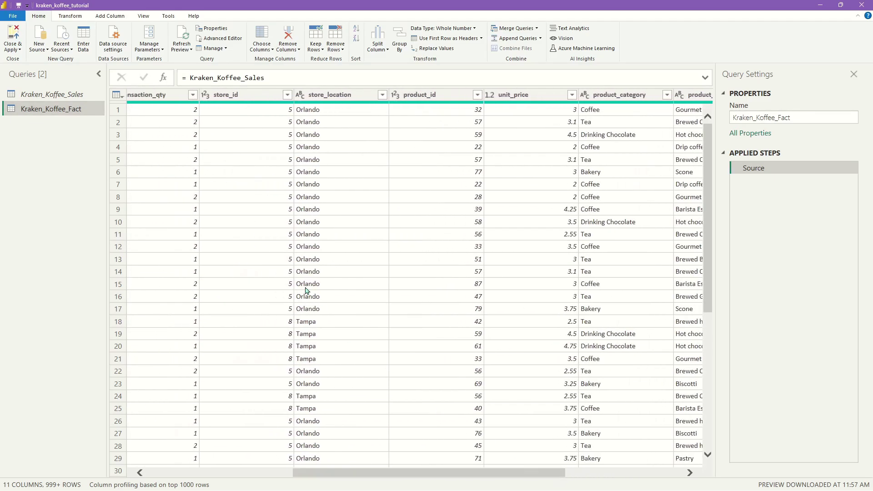
pyautogui.click(258, 94)
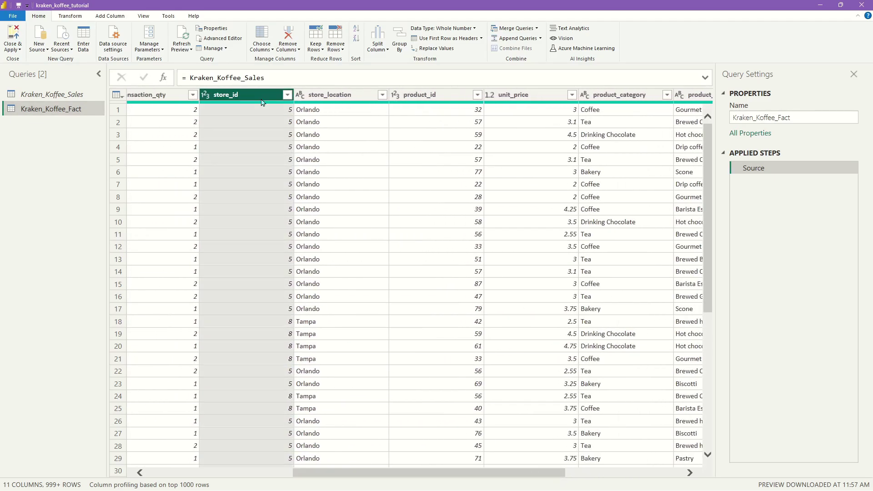
pyautogui.keyDown('ctrl'); pyautogui.click(320, 97); pyautogui.keyUp('ctrl')
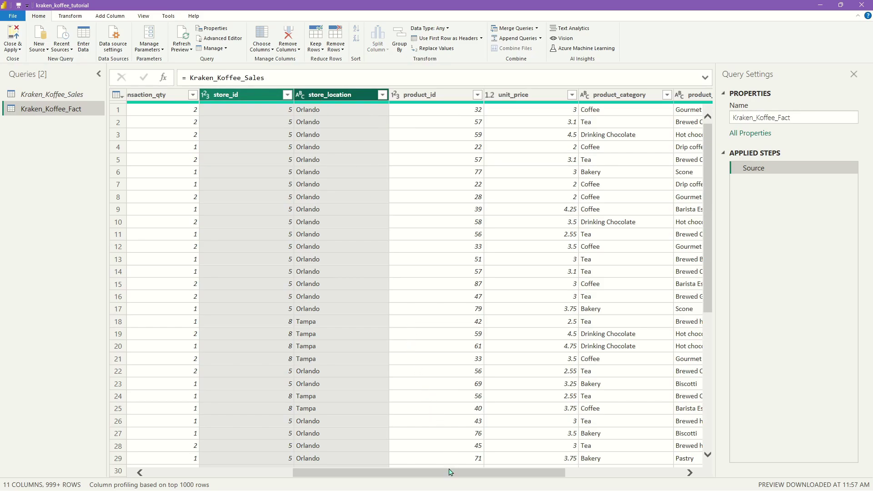
pyautogui.moveTo(449, 473); pyautogui.dragTo(474, 474)
pyautogui.click(384, 97)
pyautogui.keyDown('ctrl'); pyautogui.click(583, 93); pyautogui.keyUp('ctrl')
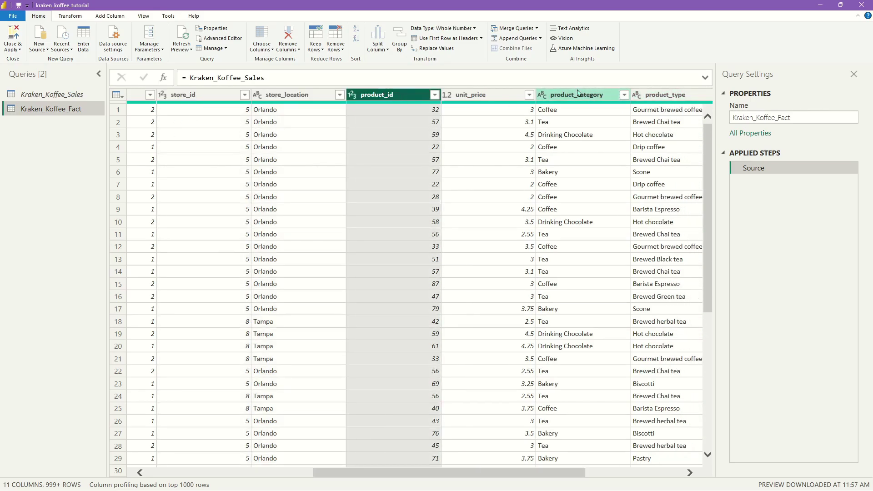
pyautogui.keyDown('ctrl'); pyautogui.click(636, 94); pyautogui.keyUp('ctrl')
pyautogui.moveTo(533, 479); pyautogui.dragTo(654, 478)
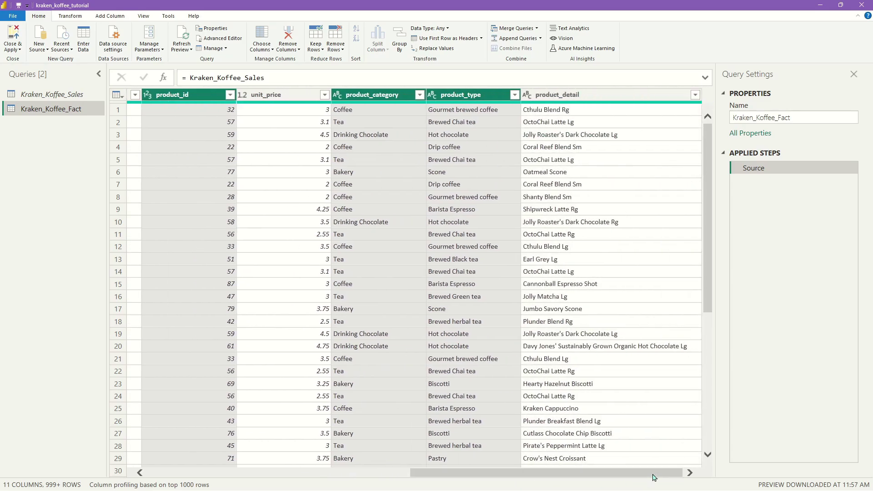
pyautogui.keyDown('ctrl'); pyautogui.click(598, 94); pyautogui.keyUp('ctrl')
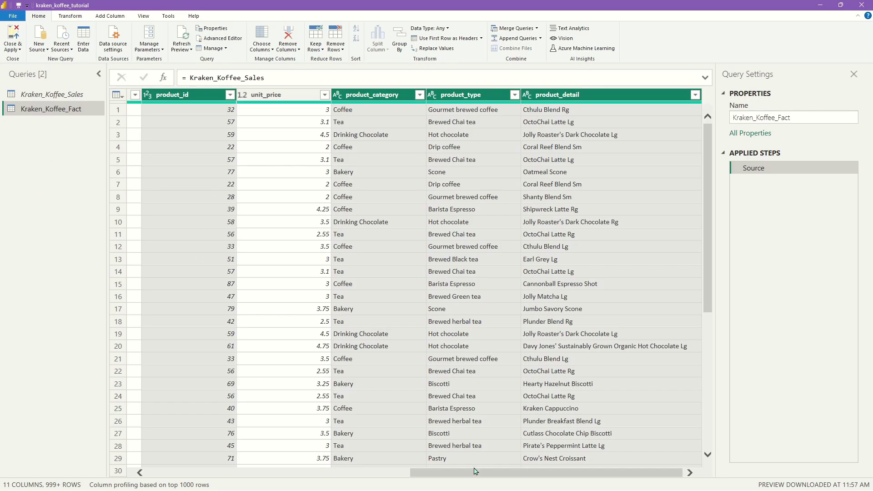
pyautogui.moveTo(475, 471); pyautogui.dragTo(214, 462)
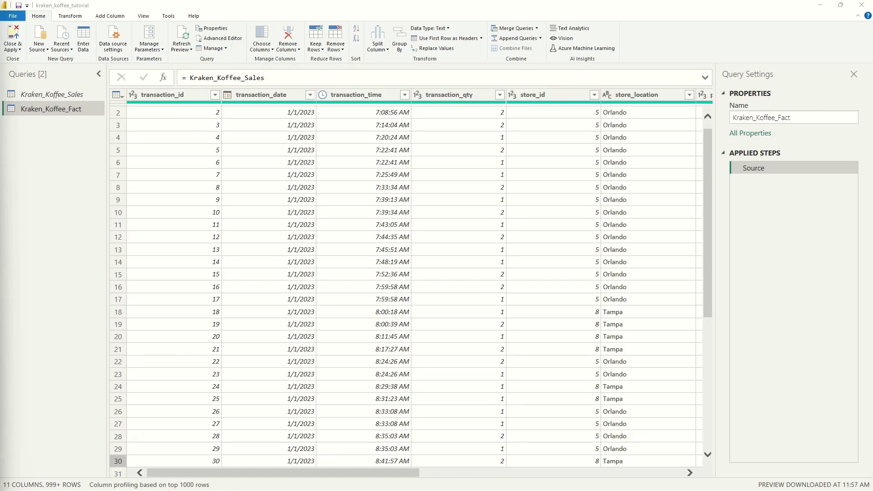
# Create another reference of the Kraken_Koffee_Sales query and rename it Store_Dim.
pyautogui.click(79, 95)
pyautogui.rightClick(80, 97)
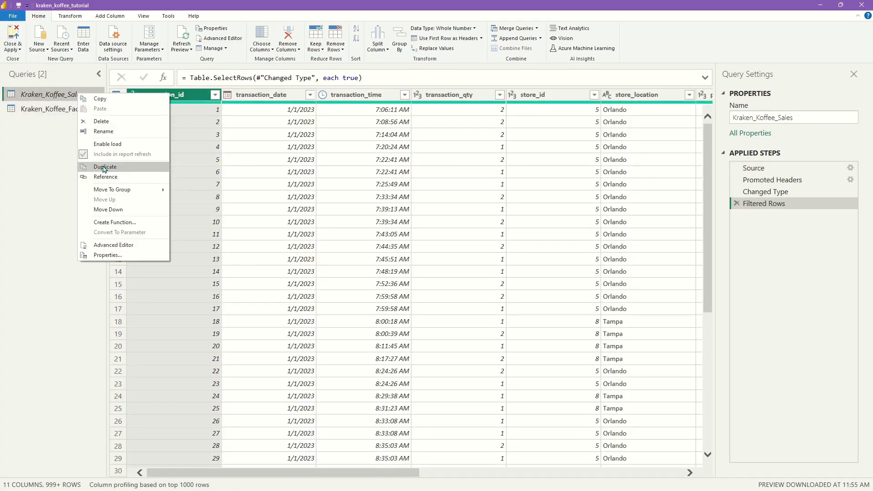
pyautogui.click(113, 178)
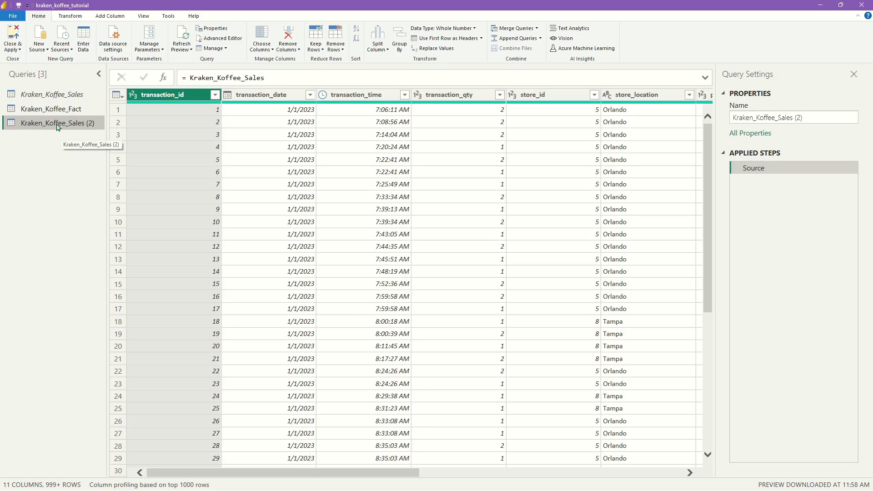
pyautogui.doubleClick(81, 123)
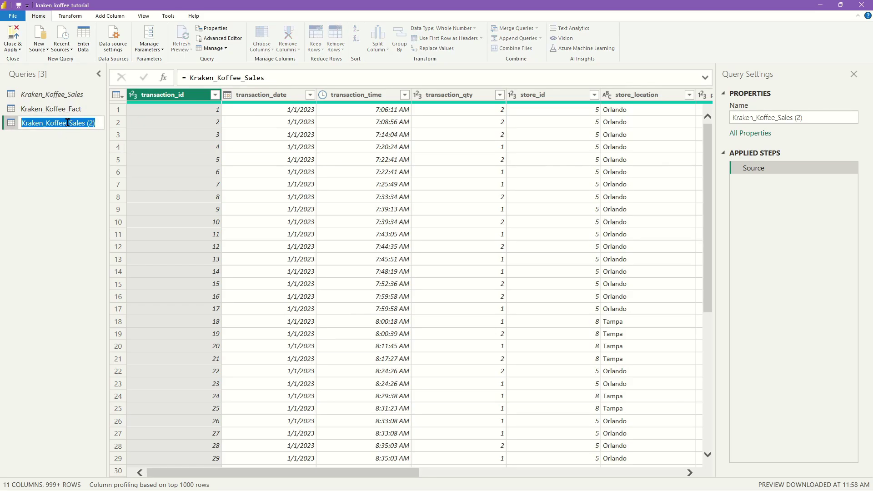
pyautogui.write('Store_Dim')
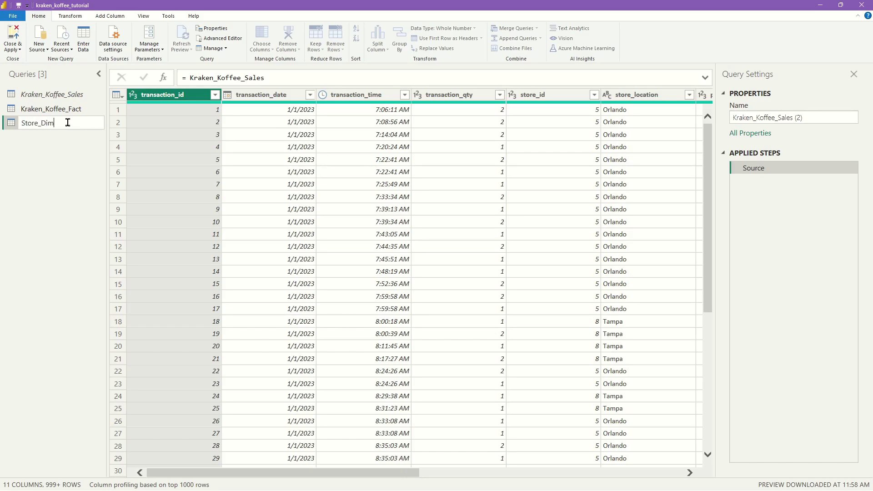
pyautogui.press('Return')
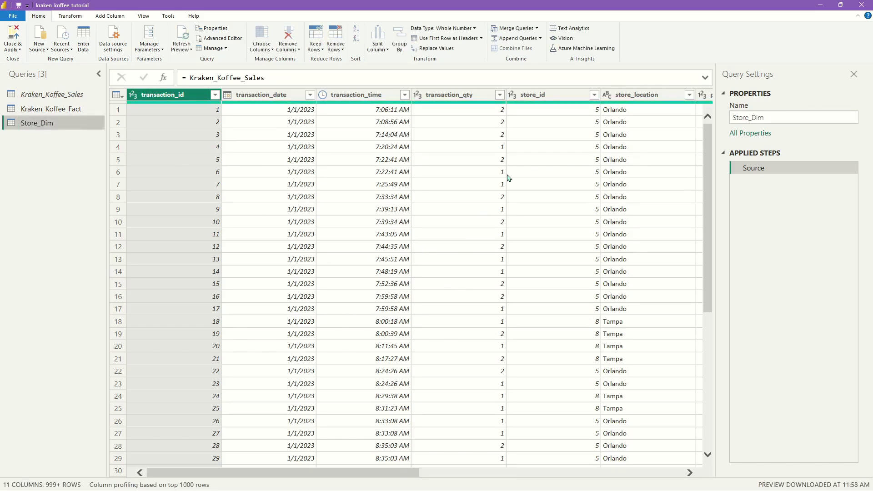
# Keep only the store_id and store_location columns in Store_Dim and remove duplicate rows from the whole table.
pyautogui.click(555, 95)
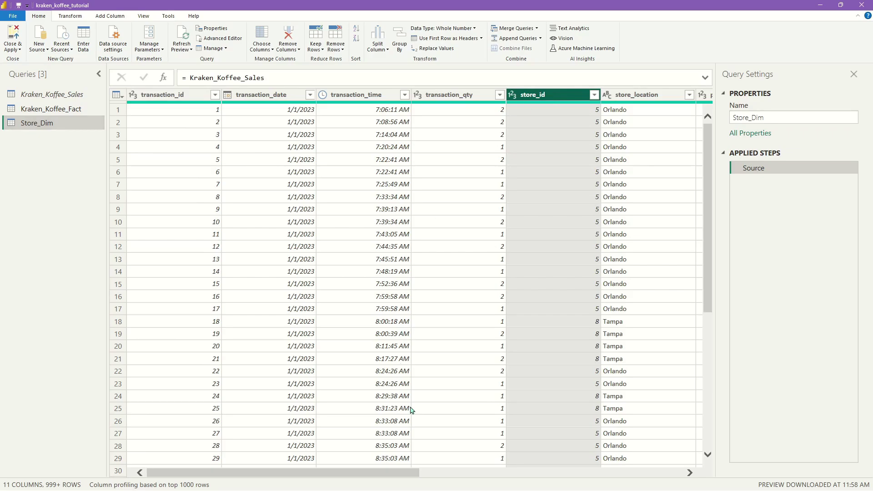
pyautogui.keyDown('ctrl'); pyautogui.click(644, 97); pyautogui.keyUp('ctrl')
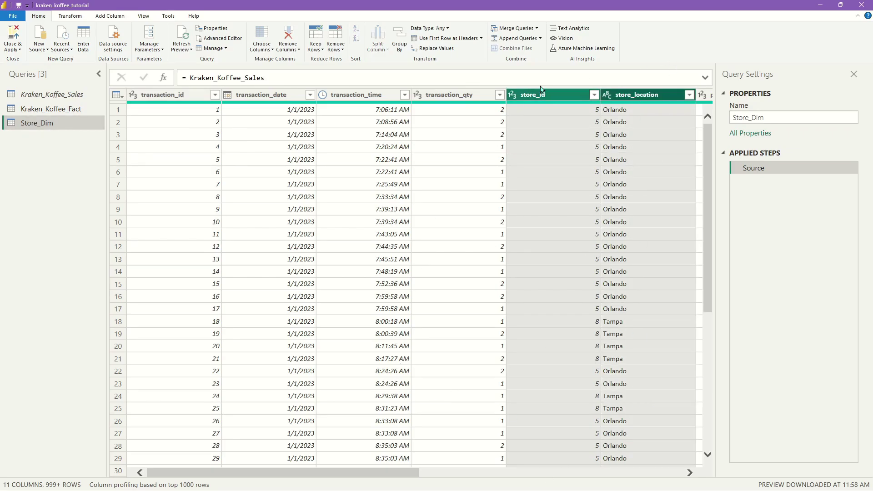
pyautogui.rightClick(631, 98)
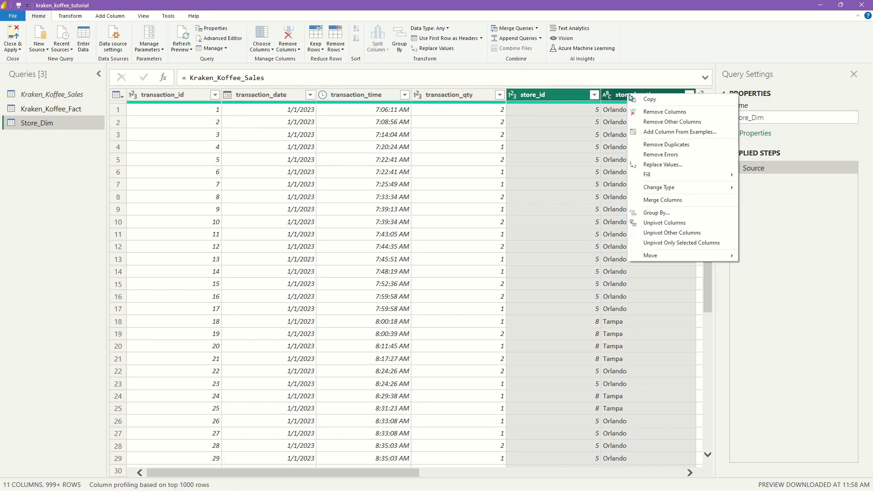
pyautogui.click(655, 123)
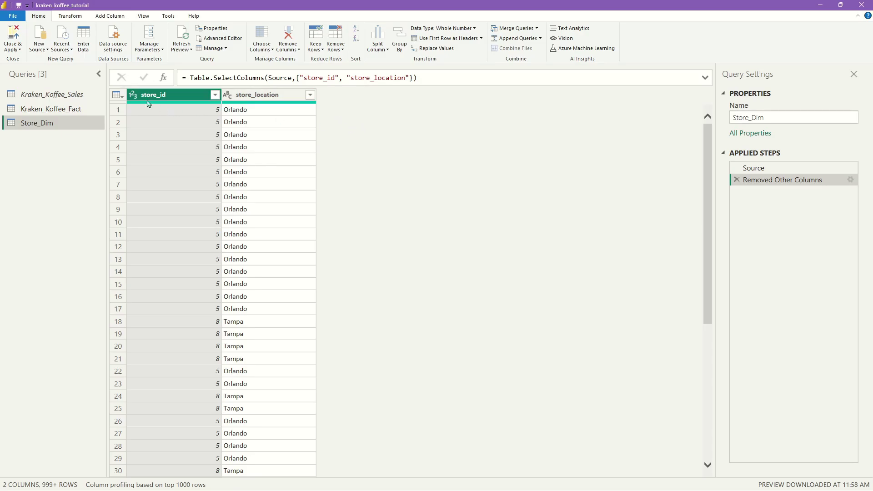
pyautogui.click(117, 96)
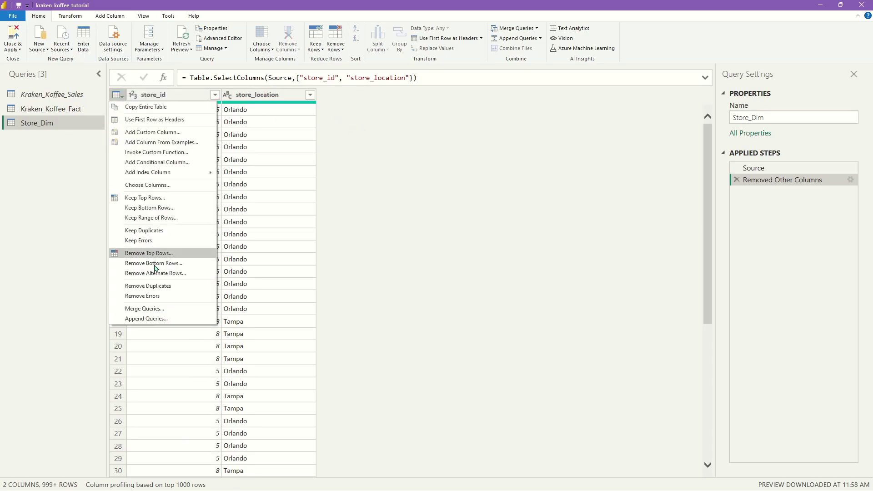
pyautogui.click(159, 286)
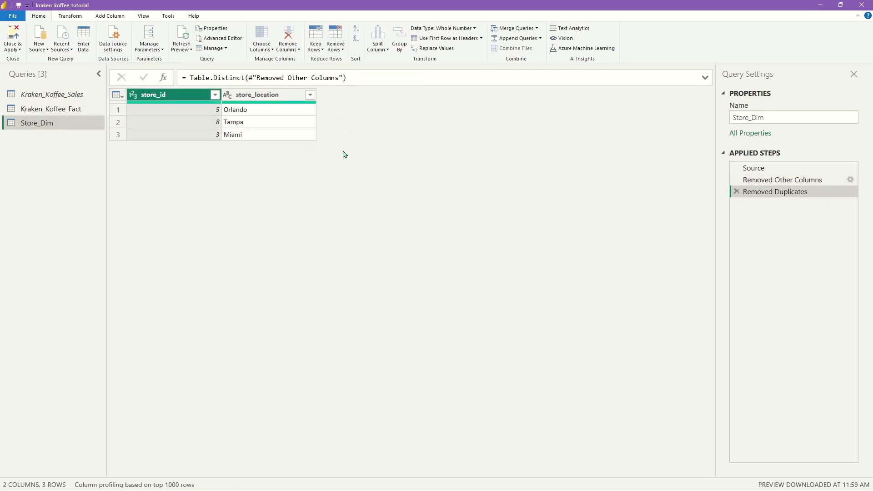
# Remove the store_location column from the Kraken_Koffee_Fact query.
pyautogui.click(74, 110)
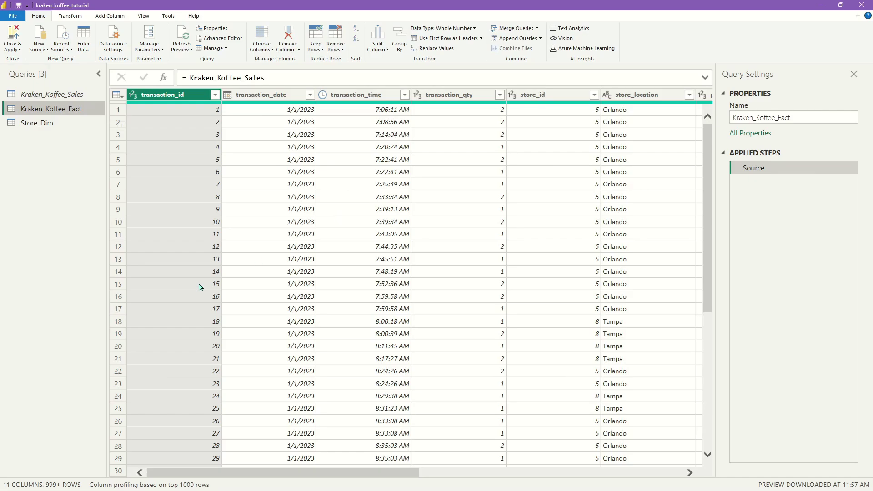
pyautogui.rightClick(648, 100)
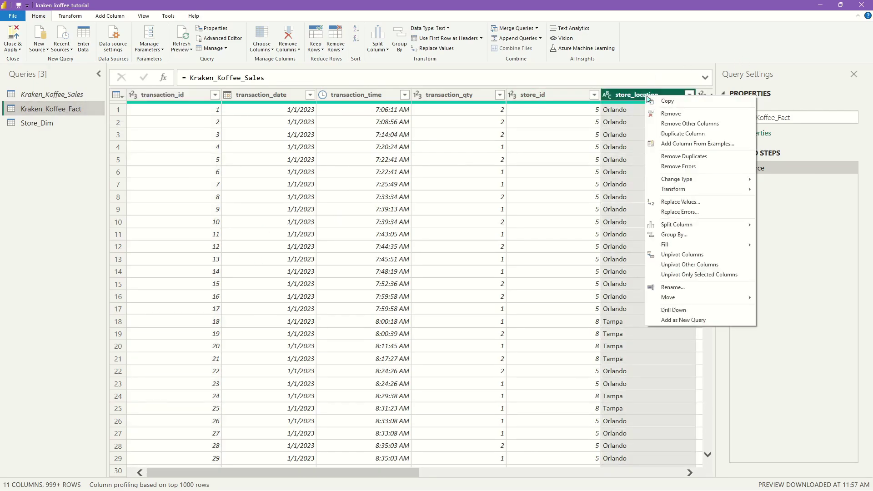
pyautogui.click(666, 114)
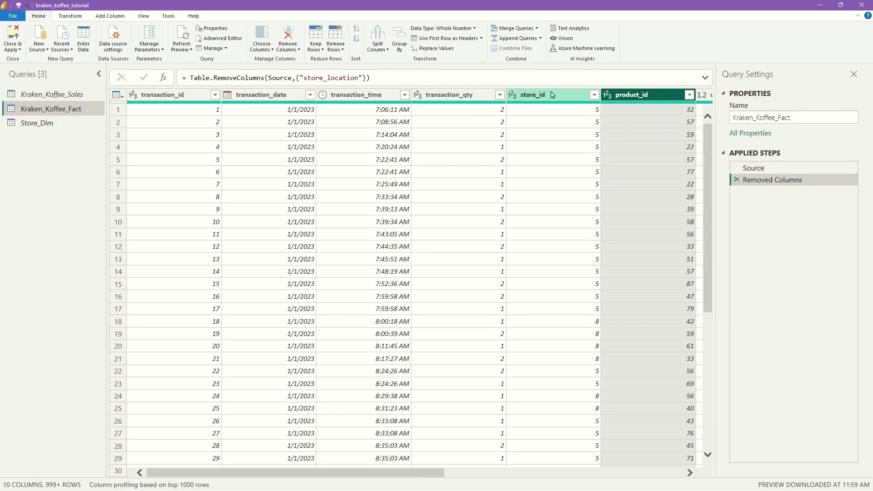
# Compare the store_id column in Kraken_Koffee_Fact with the store_id and store_location rows in Store_Dim.
pyautogui.click(552, 94)
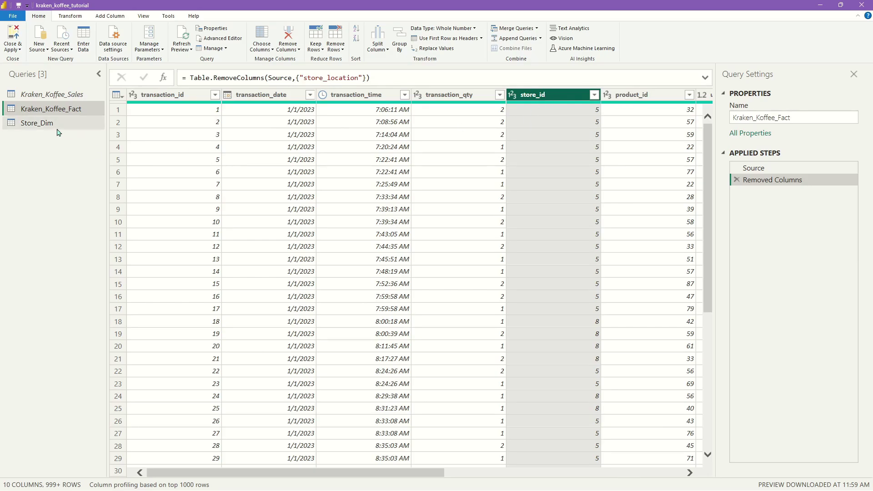
pyautogui.doubleClick(39, 123)
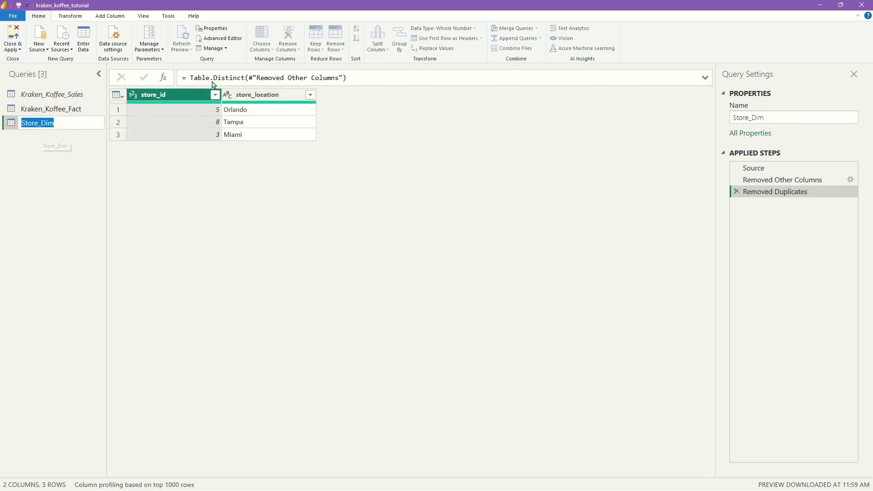
pyautogui.press('Return')
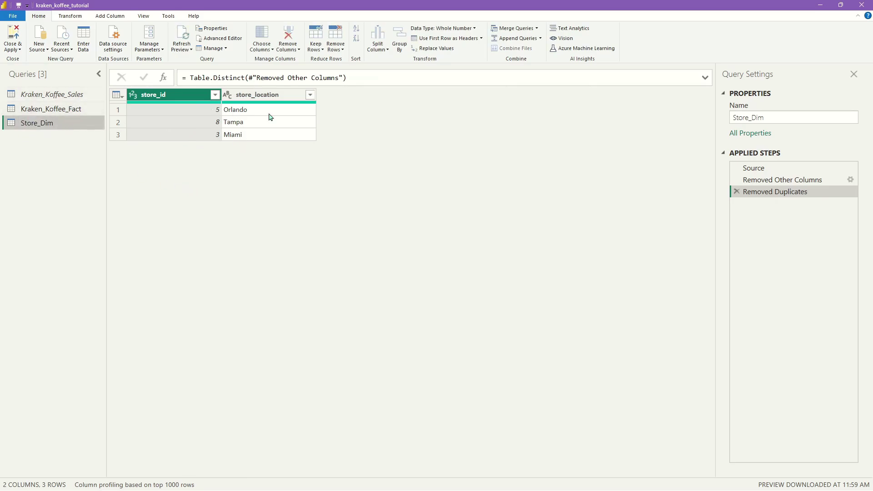
# Create another reference of the Kraken_Koffee_Sales query.
pyautogui.click(62, 93)
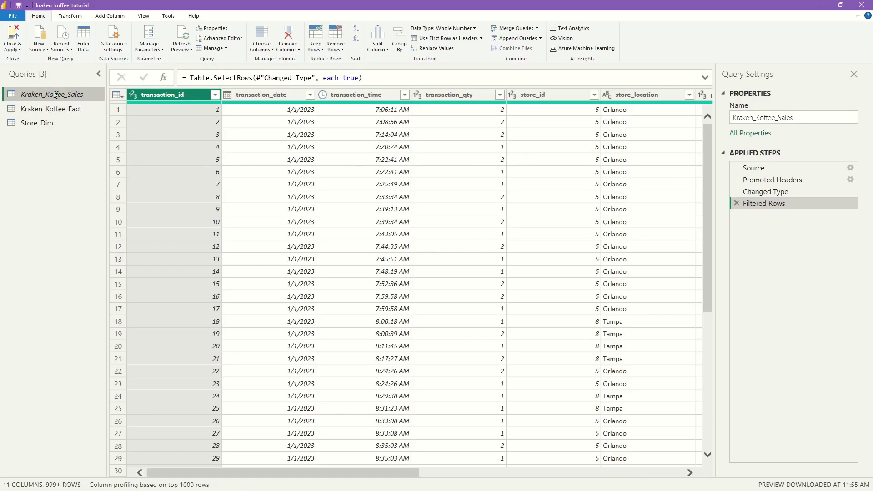
pyautogui.rightClick(53, 92)
pyautogui.click(109, 176)
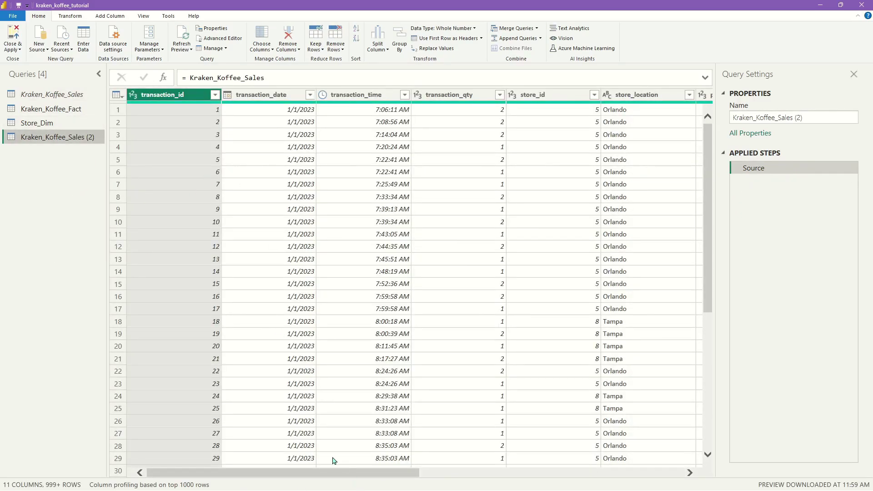
# Keep only the product_id, product_category, product_type and product_detail columns in the new referenced query.
pyautogui.moveTo(338, 476); pyautogui.dragTo(586, 477)
pyautogui.click(214, 97)
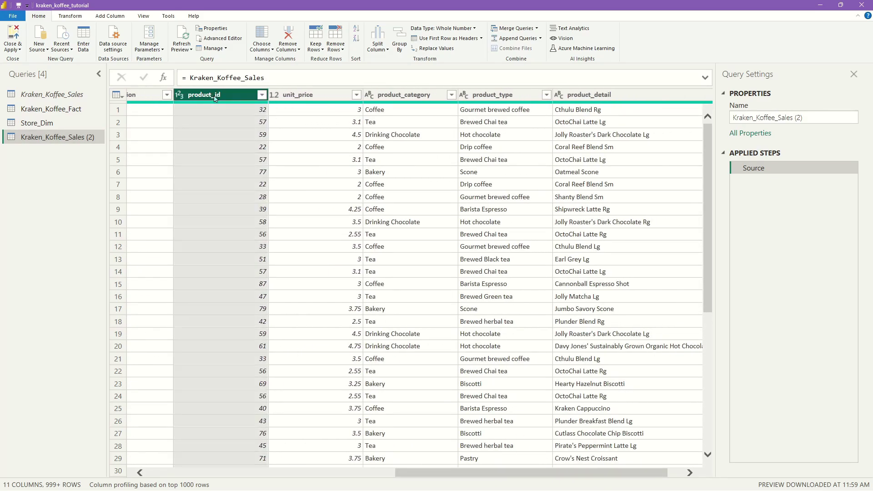
pyautogui.keyDown('ctrl'); pyautogui.click(422, 97); pyautogui.keyUp('ctrl')
pyautogui.keyDown('ctrl'); pyautogui.click(500, 95); pyautogui.keyUp('ctrl')
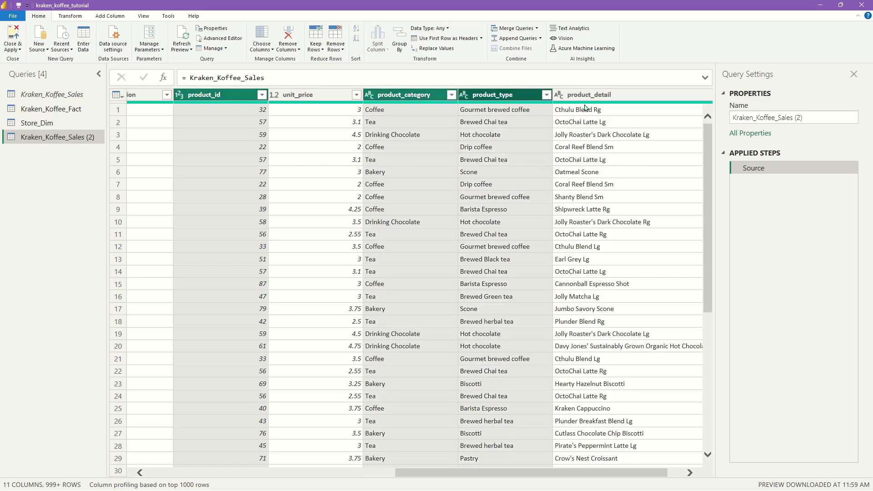
pyautogui.keyDown('ctrl'); pyautogui.click(589, 97); pyautogui.keyUp('ctrl')
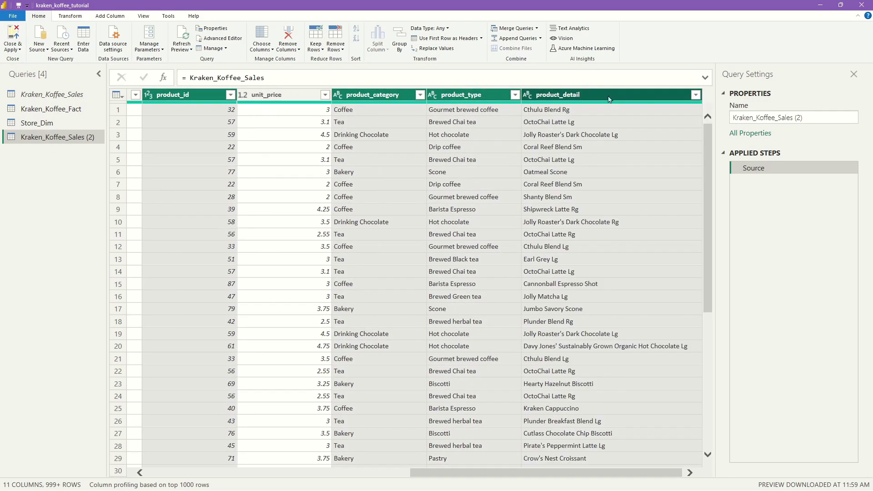
pyautogui.rightClick(574, 94)
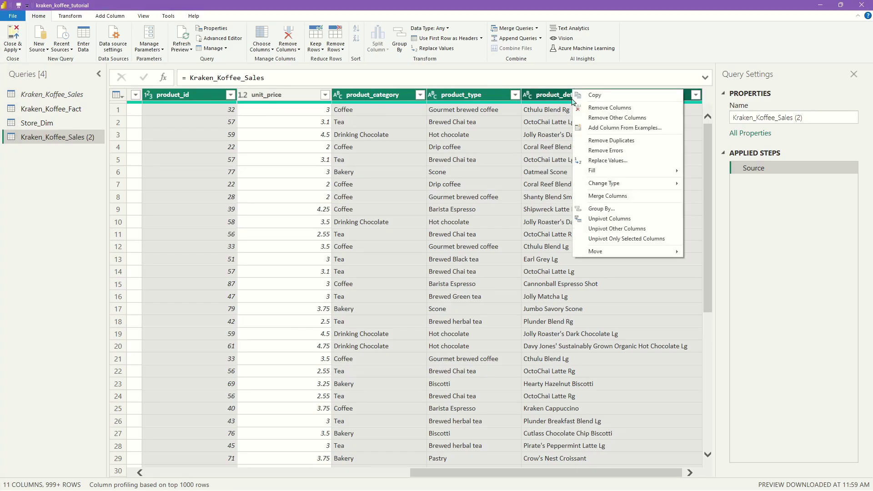
pyautogui.click(640, 119)
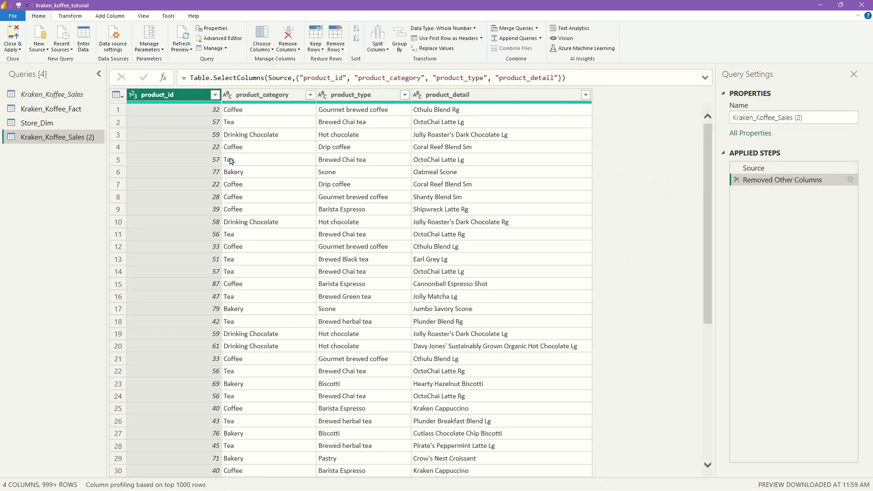
# Sort the product rows by product_id in ascending order and remove duplicate rows from the whole table.
pyautogui.click(356, 28)
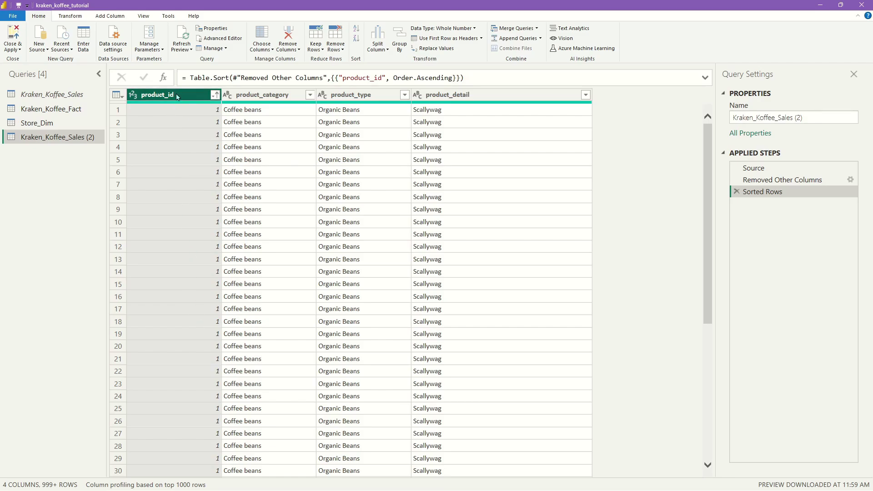
pyautogui.scroll(-6, 191, 218)
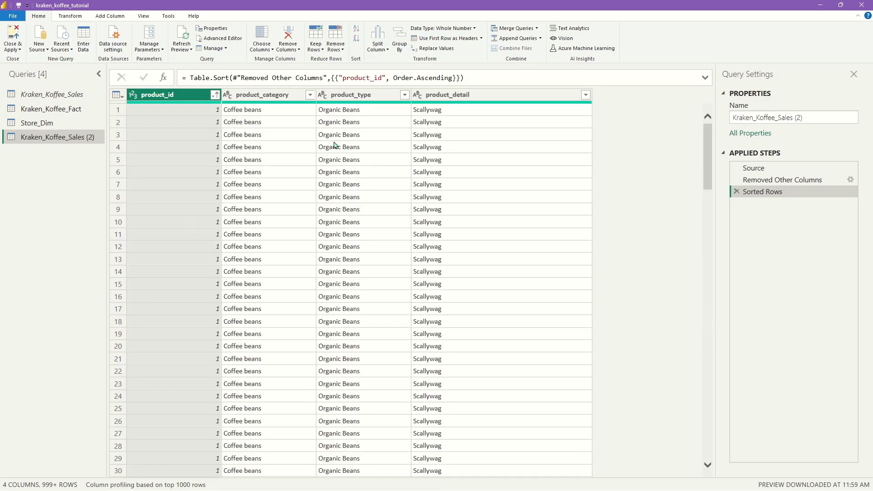
pyautogui.click(117, 95)
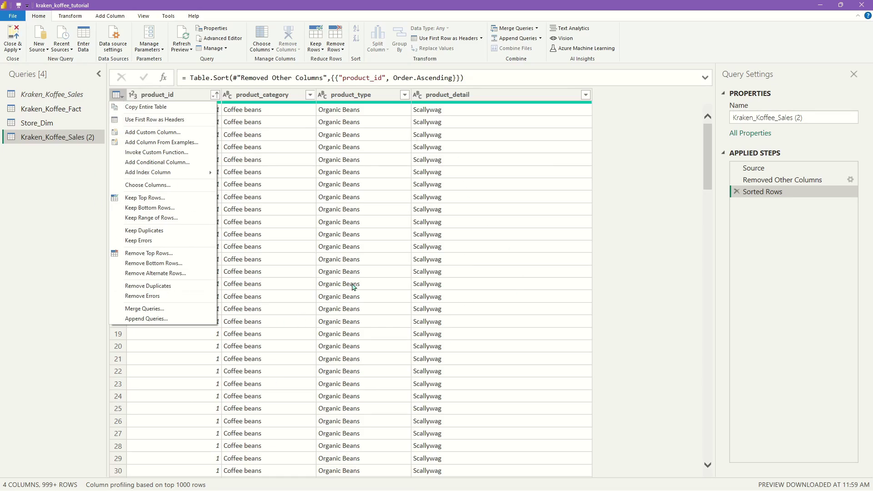
pyautogui.click(158, 286)
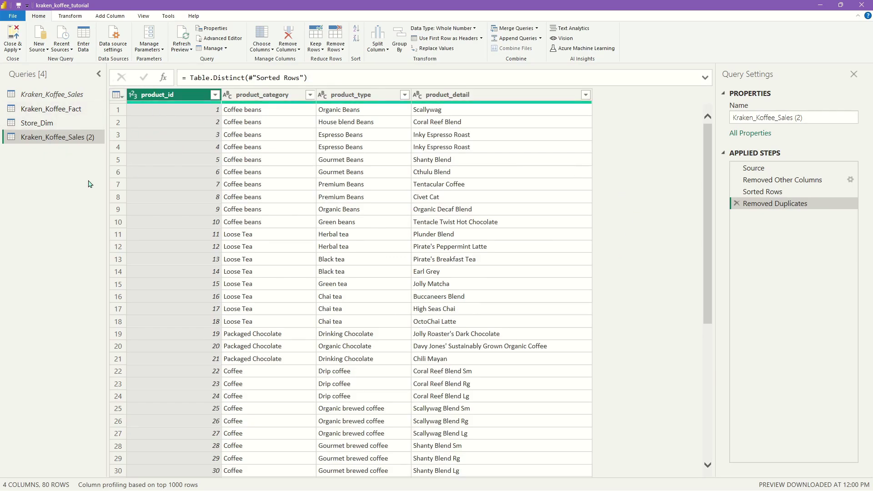
# Rename the deduplicated product query Product_Dim.
pyautogui.doubleClick(76, 136)
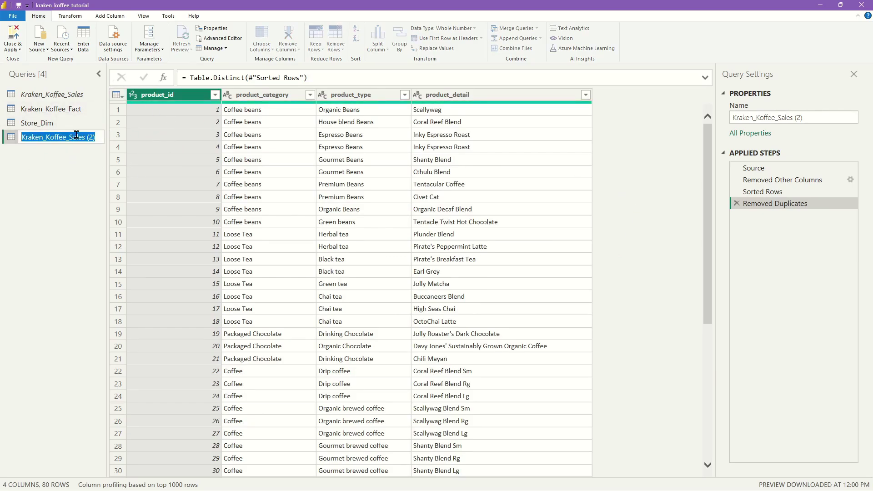
pyautogui.write('Product_dim')
pyautogui.press('Return')
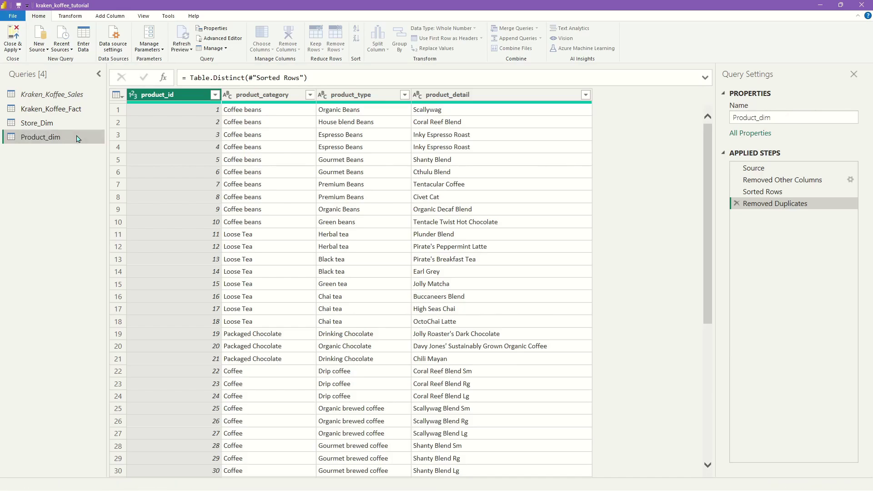
pyautogui.doubleClick(77, 138)
pyautogui.click(52, 136)
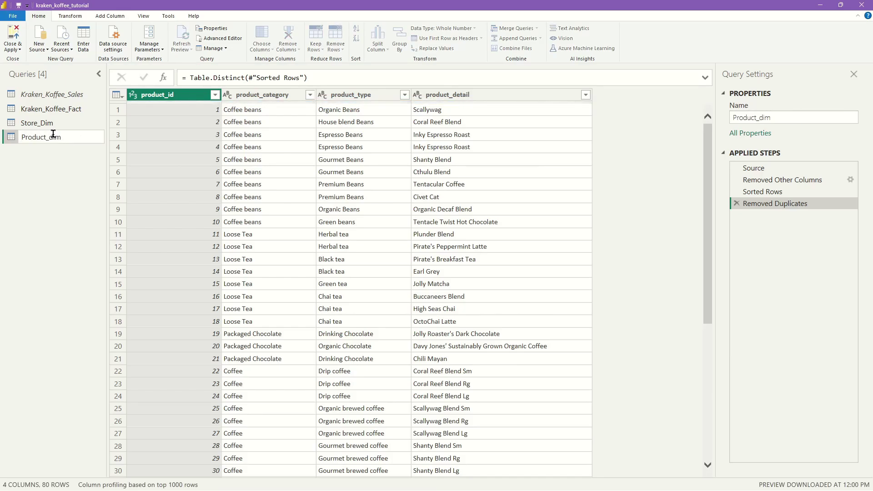
pyautogui.press('BackSpace')
pyautogui.write('D')
pyautogui.press('Return')
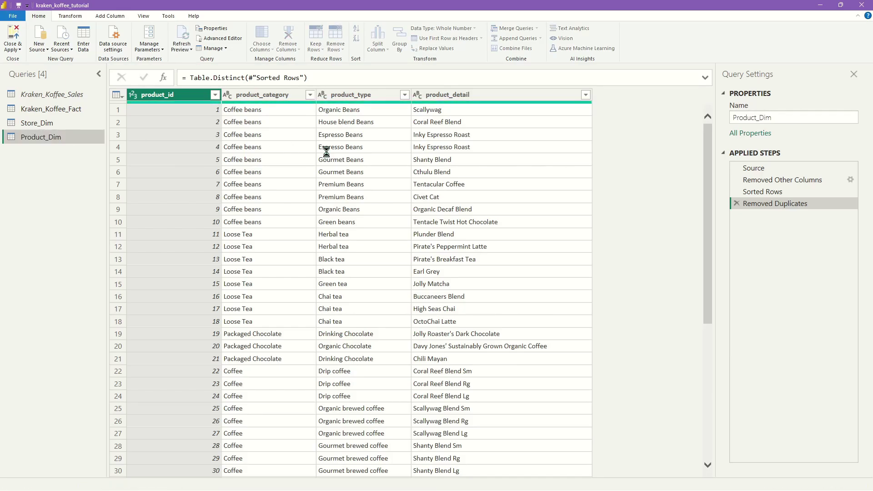
# Look through the deduplicated rows of Product_Dim from the first product to the last.
pyautogui.rightClick(302, 146)
pyautogui.click(236, 135)
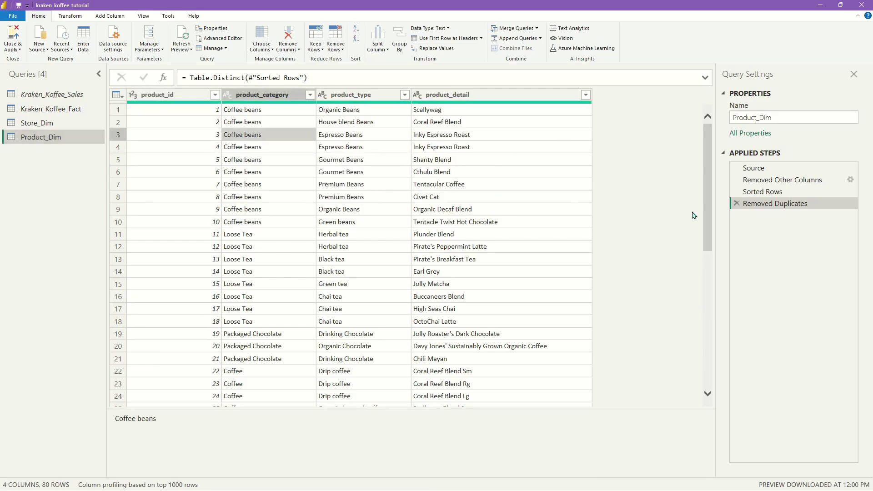
pyautogui.scroll(-18, 501, 214)
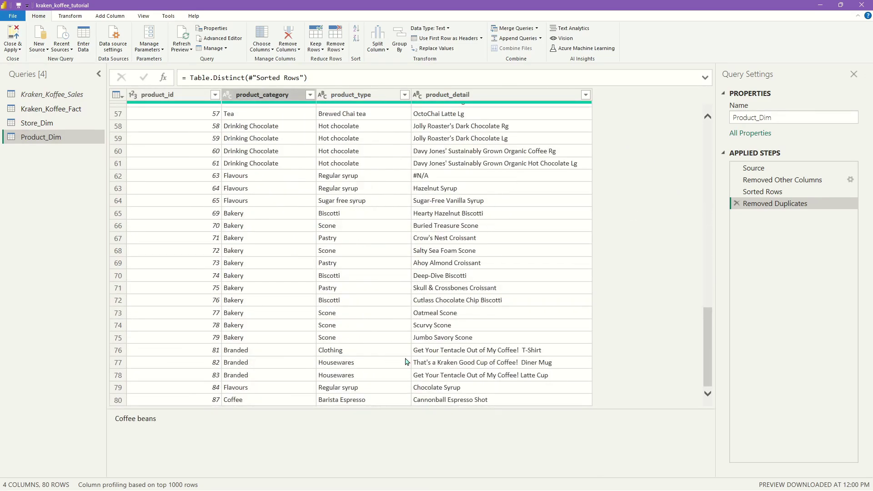
pyautogui.scroll(18, 406, 362)
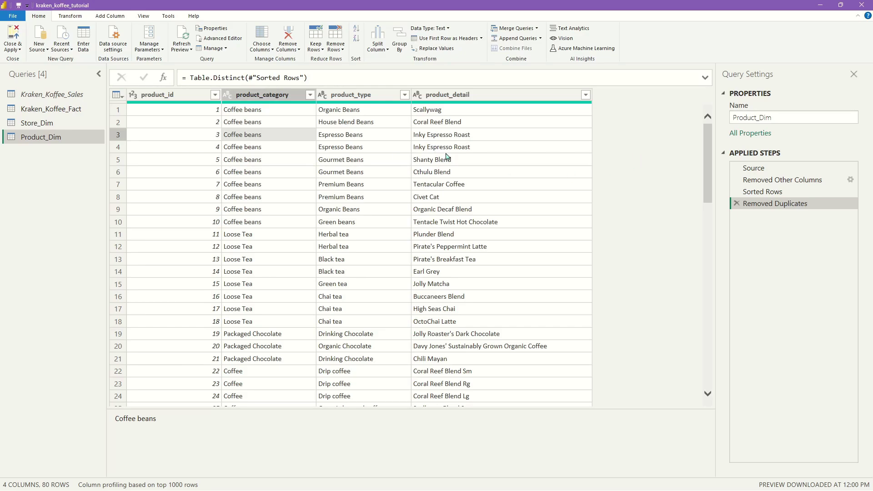
pyautogui.click(197, 78)
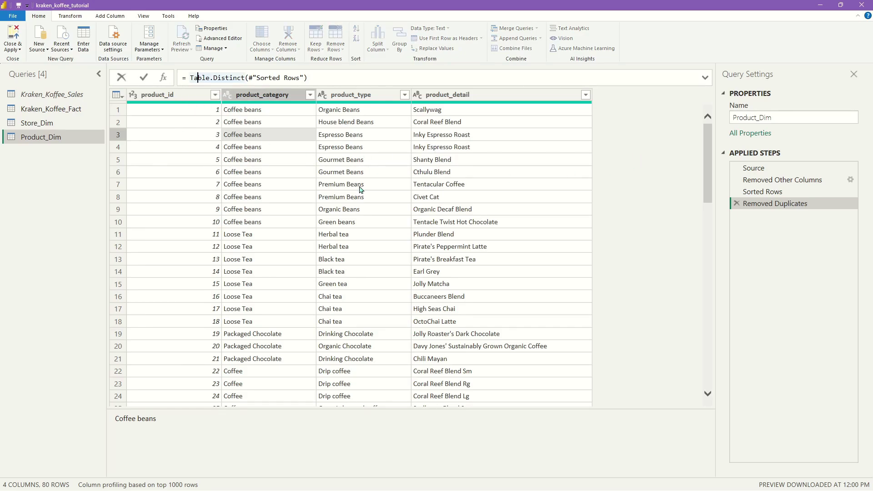
# Try keeping only the product_category, product_type and product_detail columns in Kraken_Koffee_Fact, and delete that applied step.
pyautogui.click(80, 109)
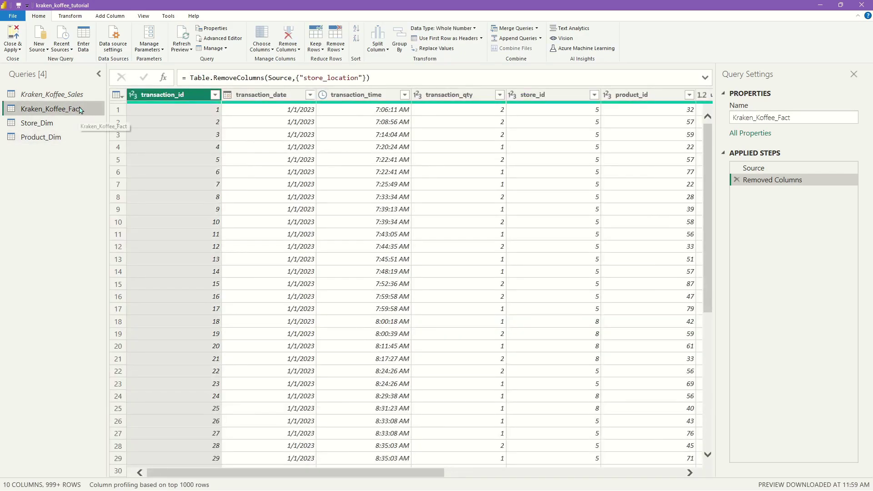
pyautogui.moveTo(328, 474); pyautogui.dragTo(568, 474)
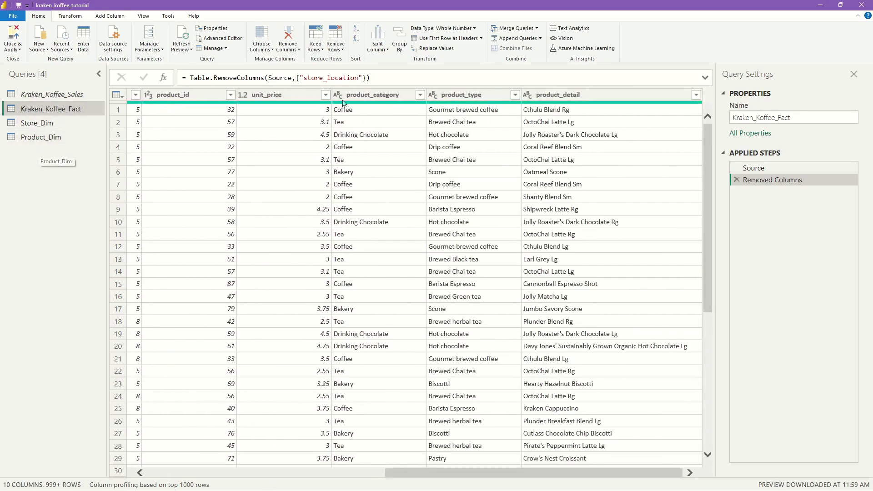
pyautogui.click(383, 95)
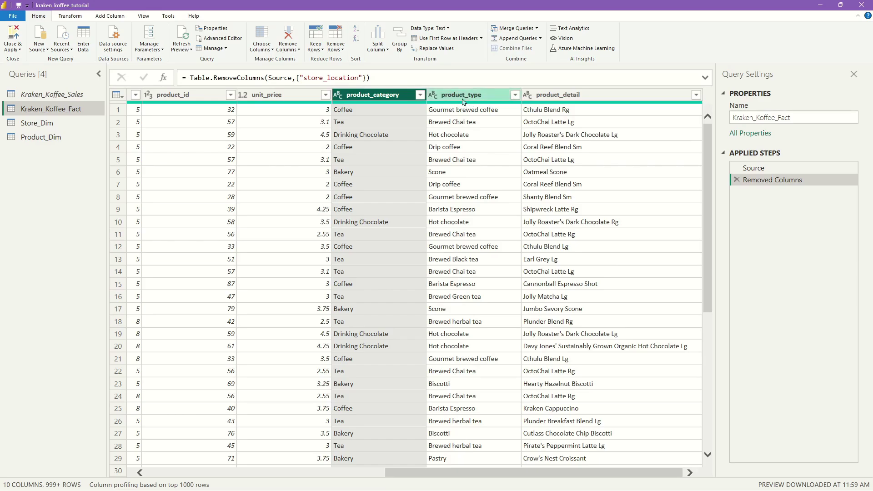
pyautogui.keyDown('ctrl'); pyautogui.click(459, 95); pyautogui.keyUp('ctrl')
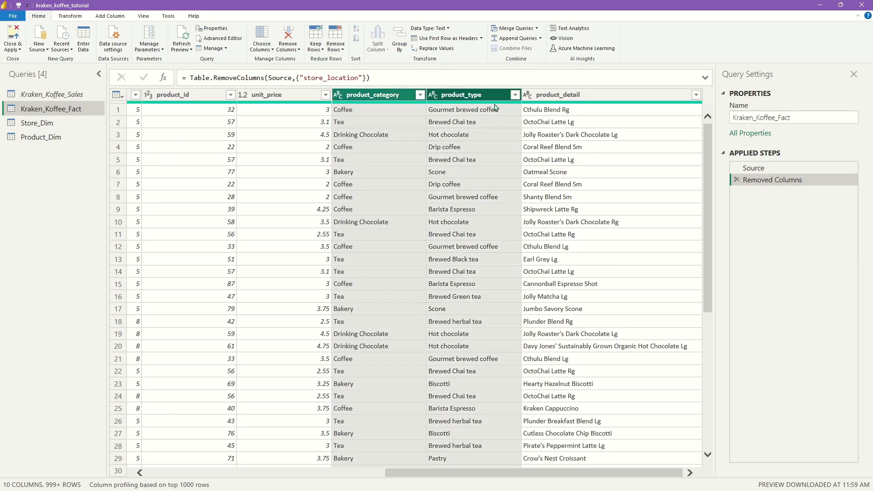
pyautogui.keyDown('ctrl'); pyautogui.click(548, 96); pyautogui.keyUp('ctrl')
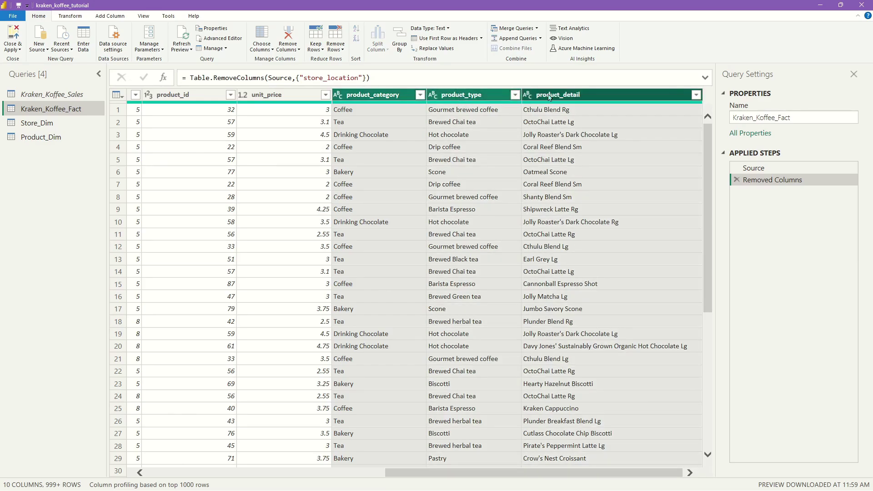
pyautogui.rightClick(549, 97)
pyautogui.click(592, 126)
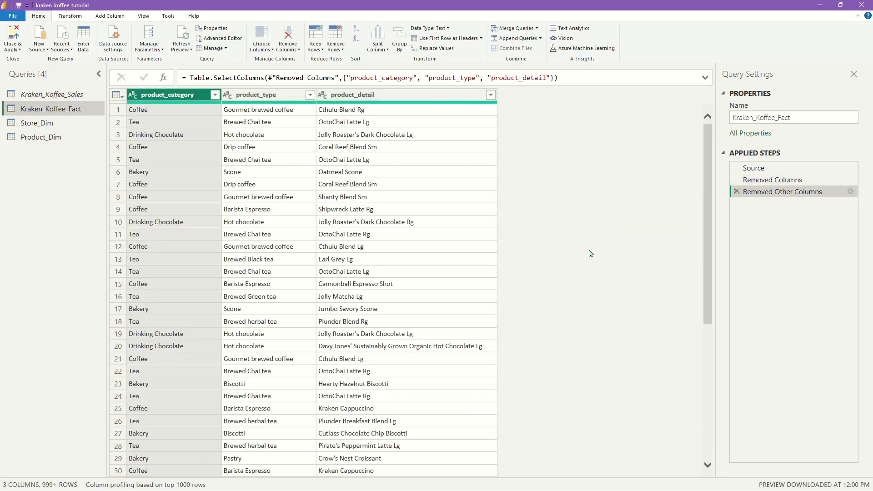
pyautogui.click(737, 191)
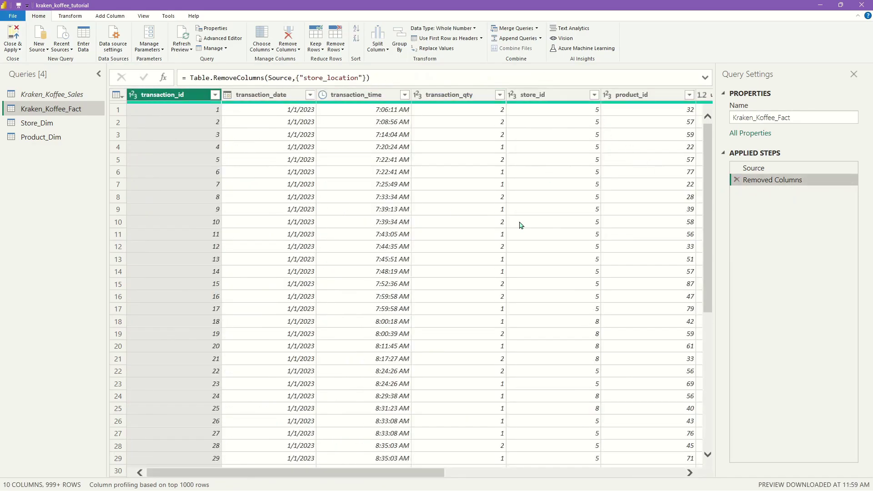
# Remove the product_category, product_type and product_detail columns from the Kraken_Koffee_Fact query.
pyautogui.moveTo(438, 473); pyautogui.dragTo(677, 473)
pyautogui.click(373, 95)
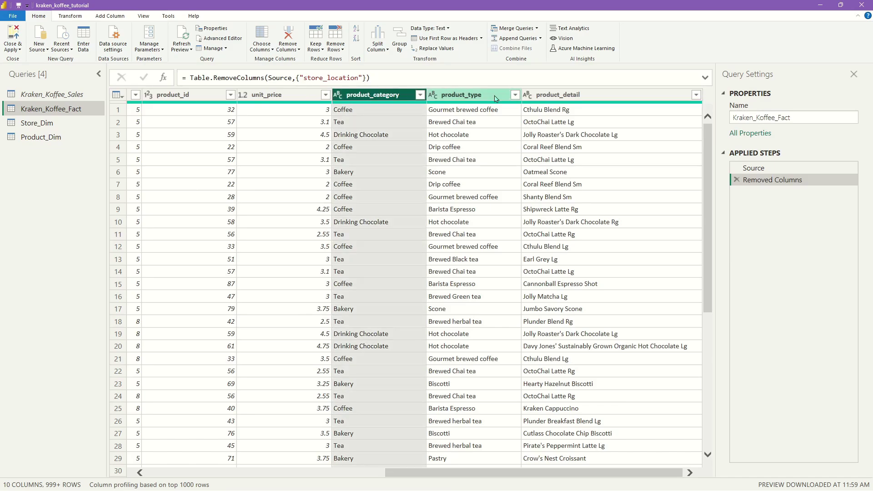
pyautogui.keyDown('shift'); pyautogui.click(551, 95); pyautogui.keyUp('shift')
pyautogui.rightClick(553, 95)
pyautogui.click(568, 101)
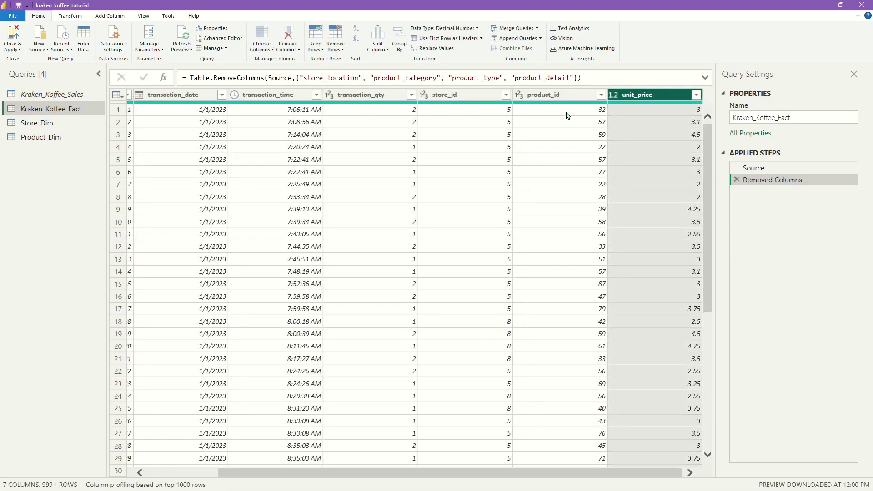
# Compare the product_id column in Kraken_Koffee_Fact with Product_Dim and review the fact table's remaining columns.
pyautogui.click(546, 94)
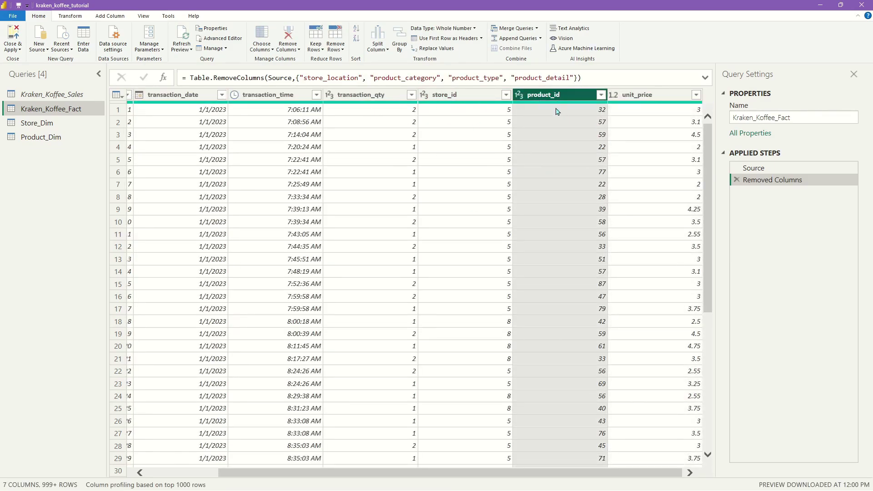
pyautogui.click(63, 142)
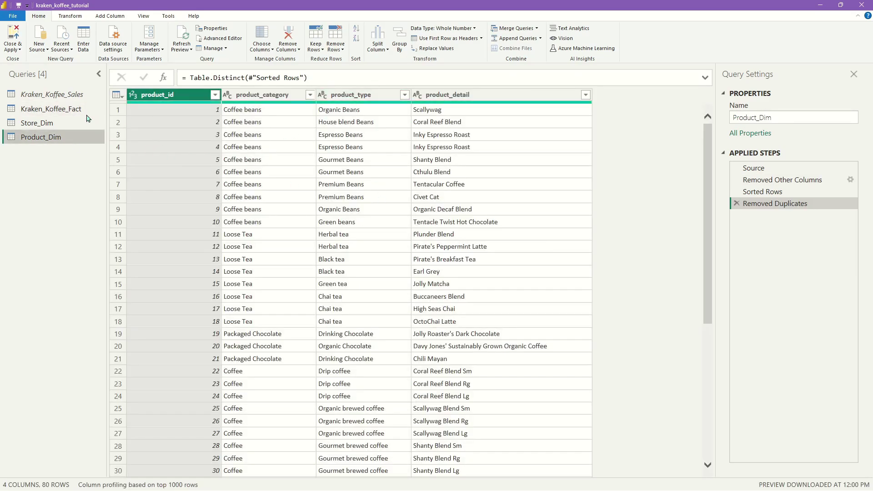
pyautogui.click(76, 109)
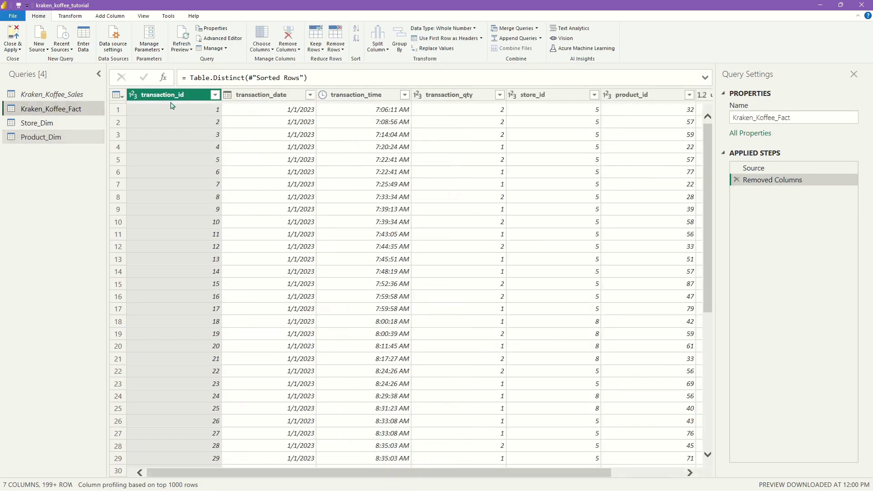
pyautogui.hscroll(2, 560, 473)
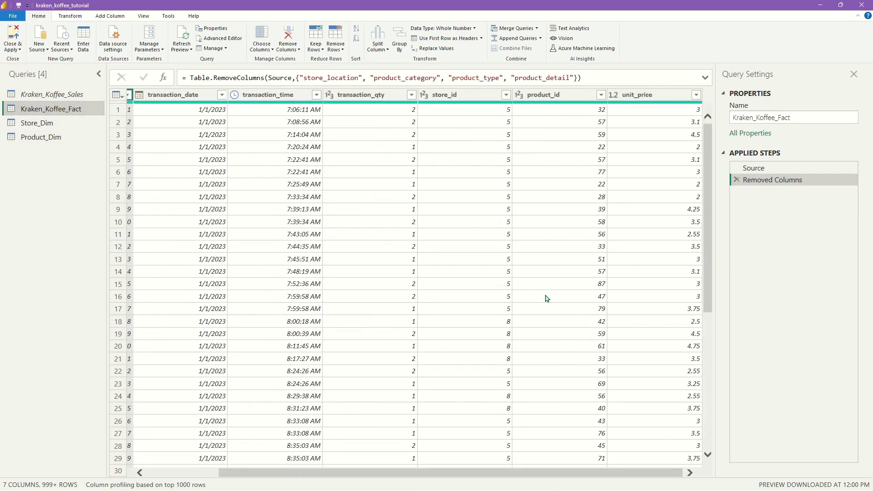
# Compare Product_Dim with Kraken_Koffee_Fact and examine how transaction_qty, product_id and unit_price relate in the fact table's rows.
pyautogui.click(44, 137)
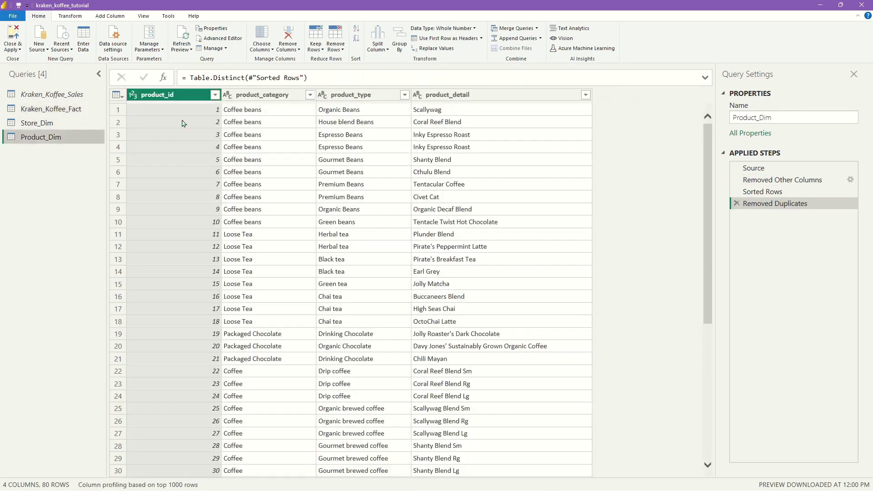
pyautogui.click(63, 113)
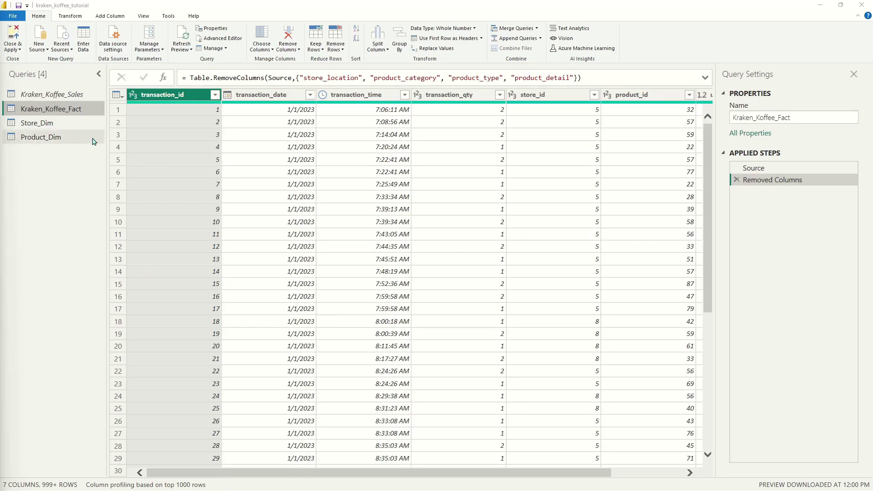
pyautogui.moveTo(293, 474); pyautogui.dragTo(365, 476)
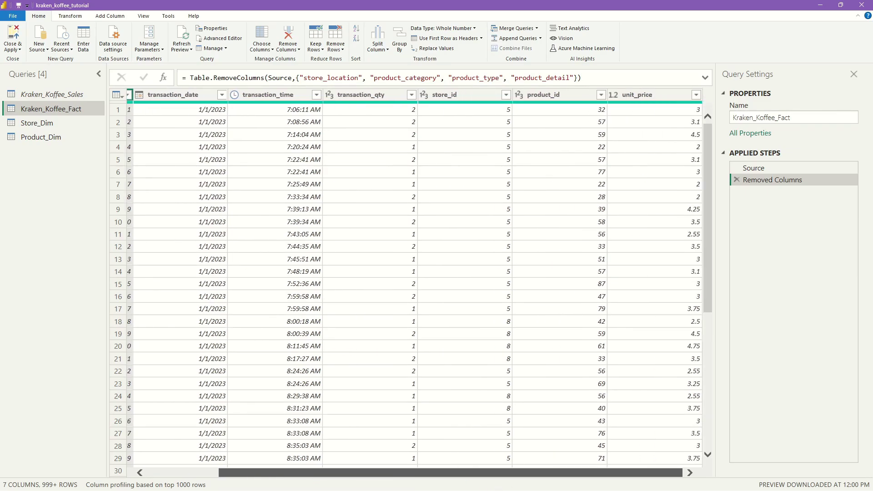
pyautogui.moveTo(486, 481); pyautogui.dragTo(486, 482)
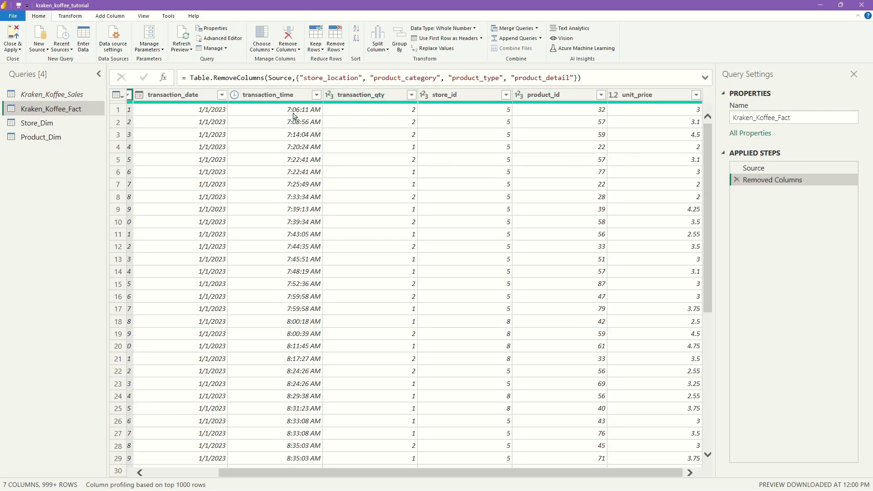
pyautogui.click(118, 109)
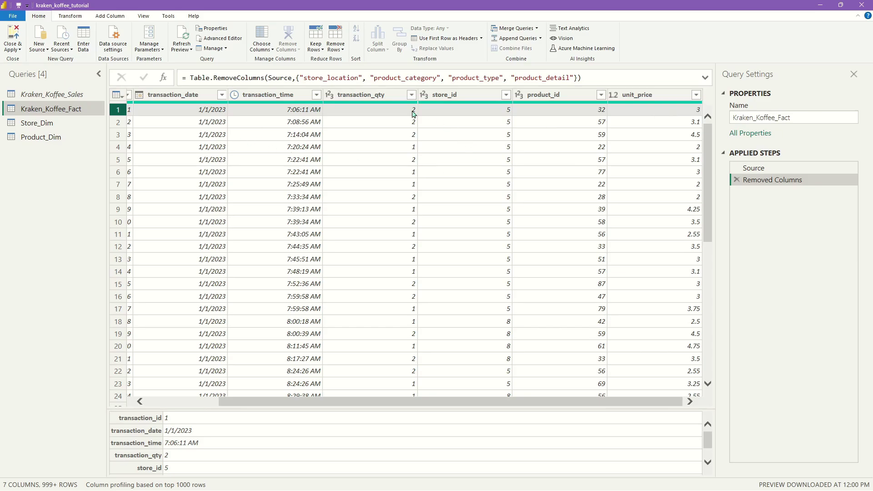
pyautogui.click(390, 148)
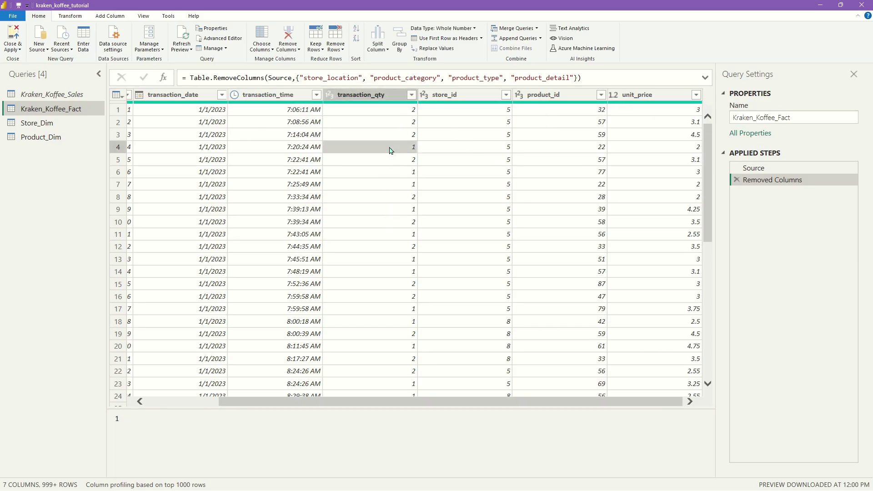
pyautogui.click(606, 150)
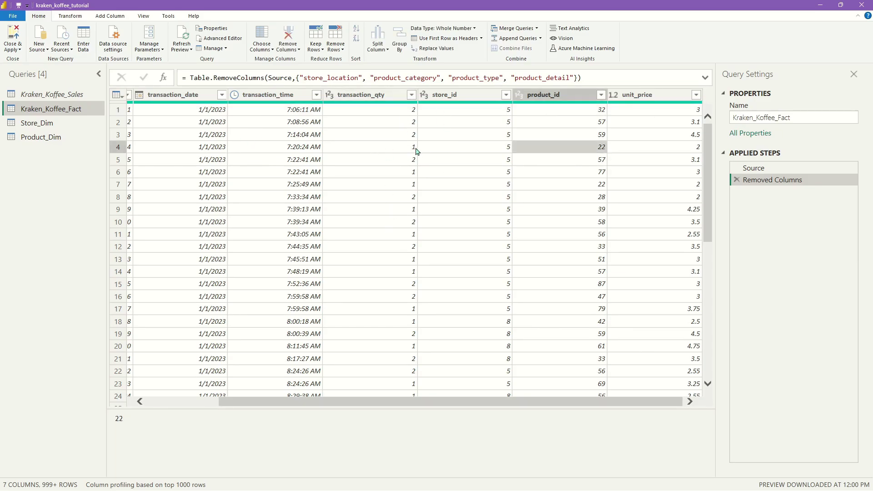
pyautogui.click(682, 152)
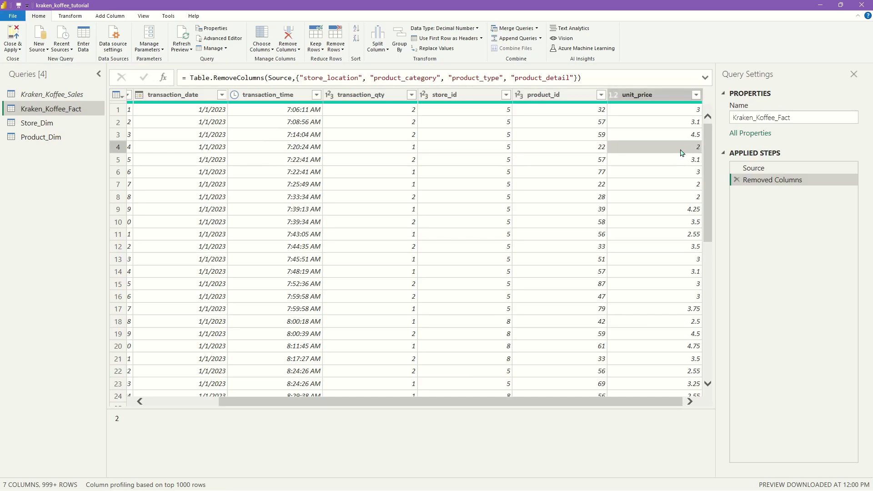
pyautogui.click(672, 94)
pyautogui.click(572, 124)
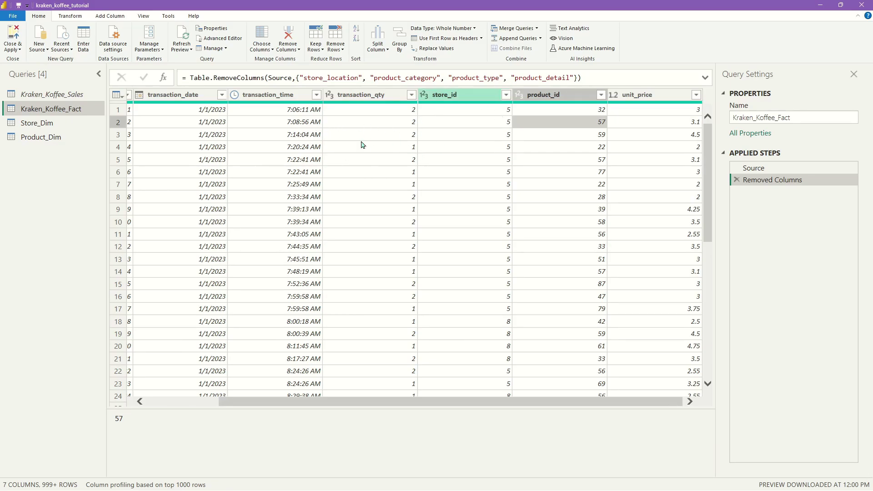
# Add a column to Kraken_Koffee_Fact that multiplies transaction_qty by unit_price.
pyautogui.click(341, 101)
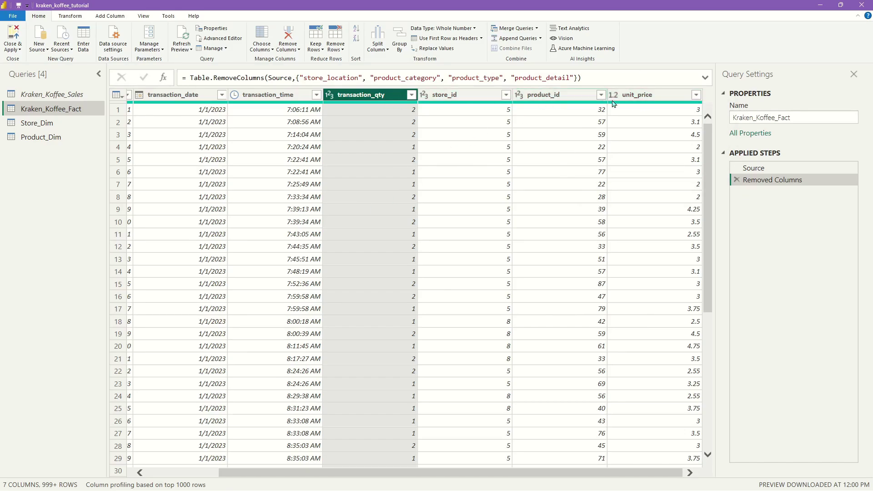
pyautogui.keyDown('ctrl'); pyautogui.click(638, 95); pyautogui.keyUp('ctrl')
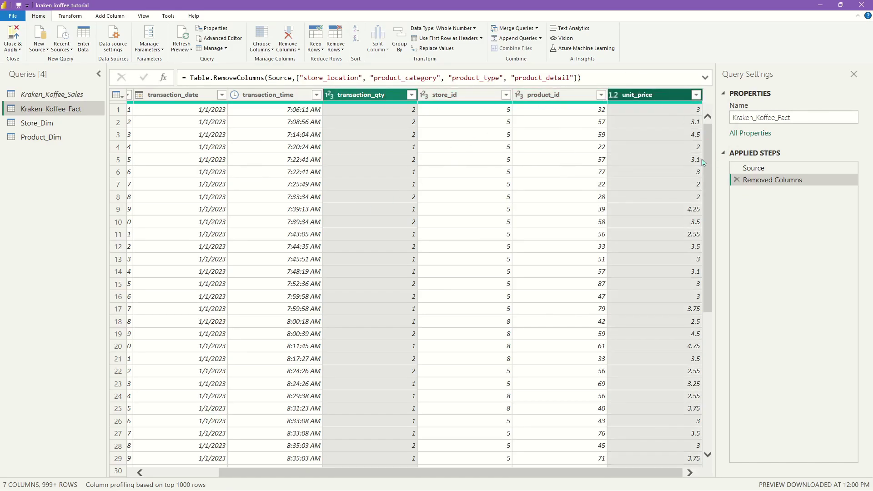
pyautogui.click(110, 17)
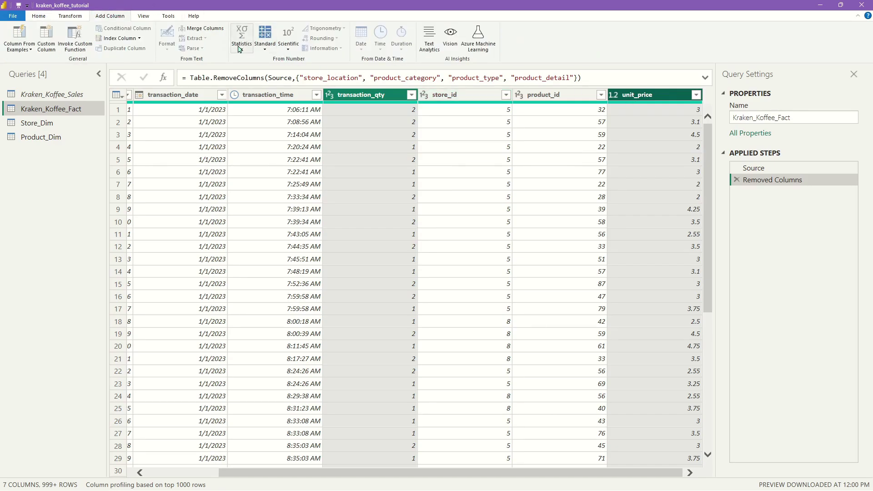
pyautogui.click(264, 49)
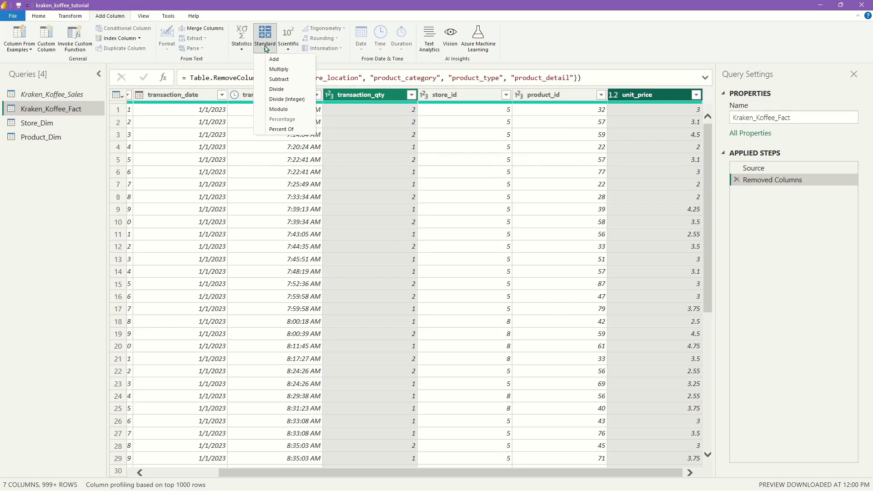
pyautogui.click(278, 69)
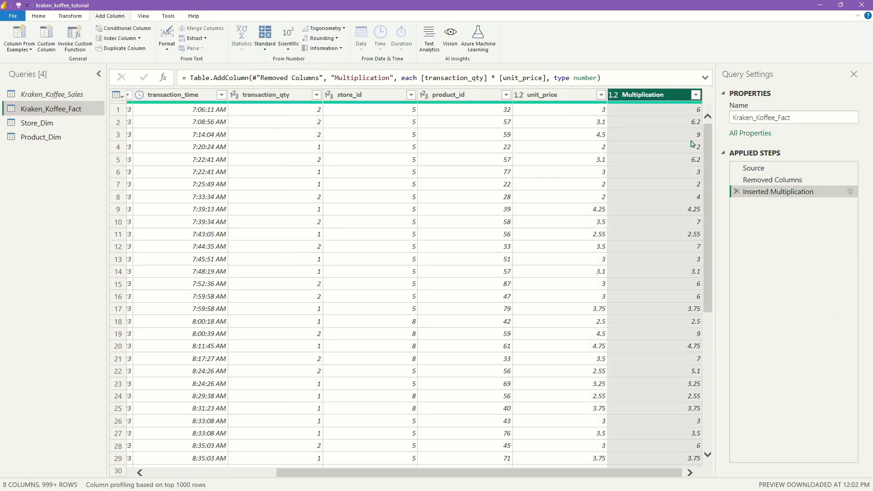
# Check the multiplied column's values against the transaction_qty and unit_price columns.
pyautogui.click(286, 97)
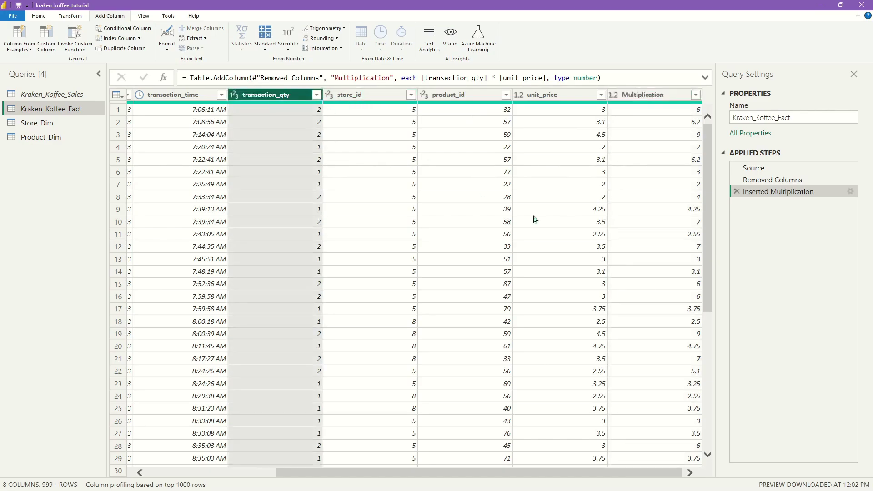
pyautogui.click(582, 98)
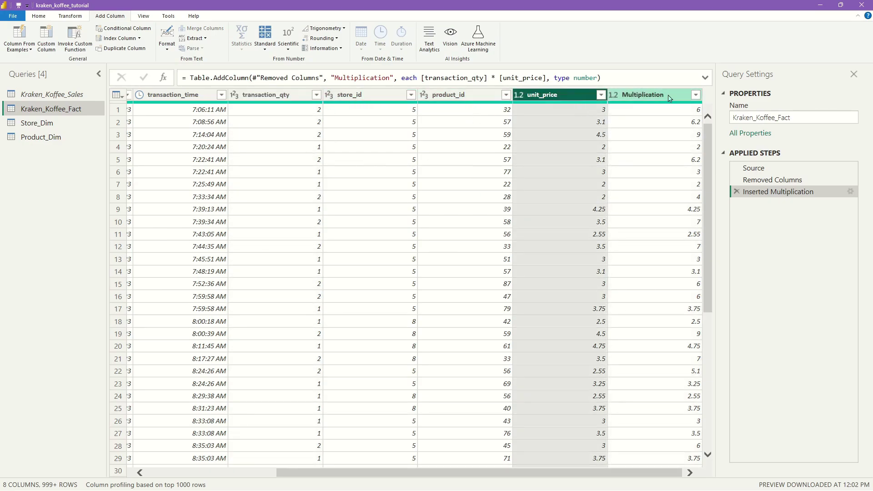
pyautogui.click(650, 110)
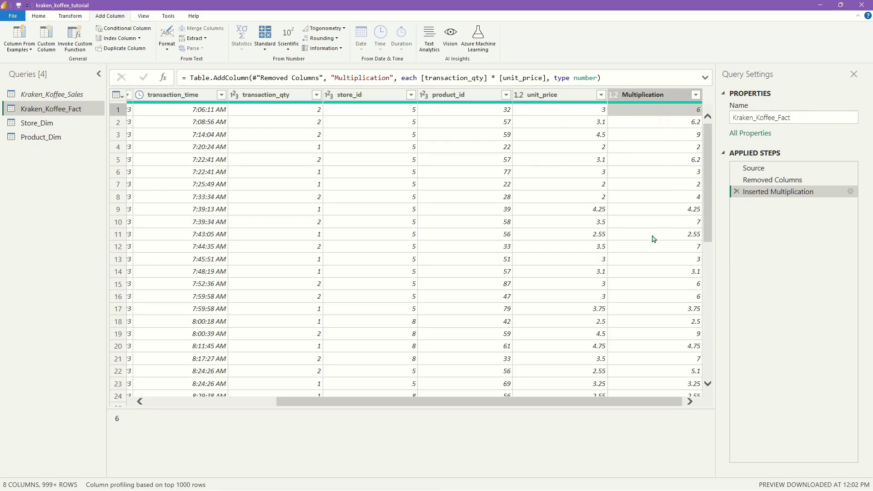
pyautogui.click(662, 98)
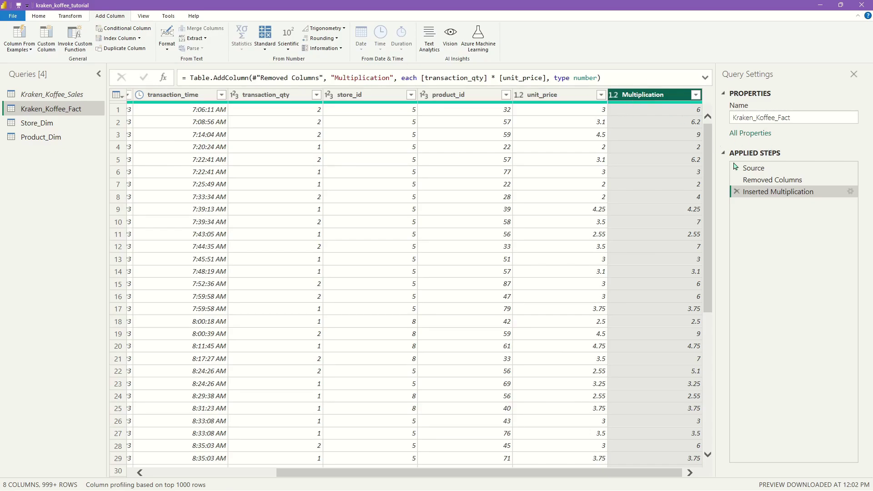
pyautogui.doubleClick(639, 95)
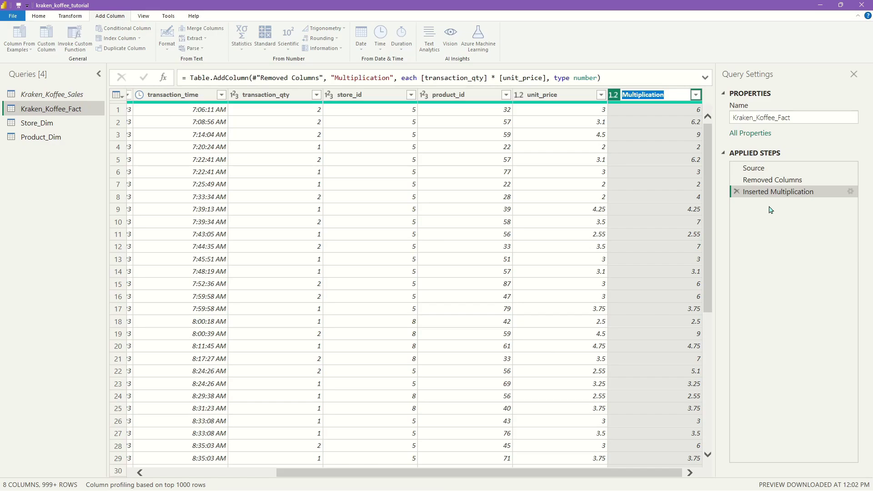
pyautogui.click(772, 210)
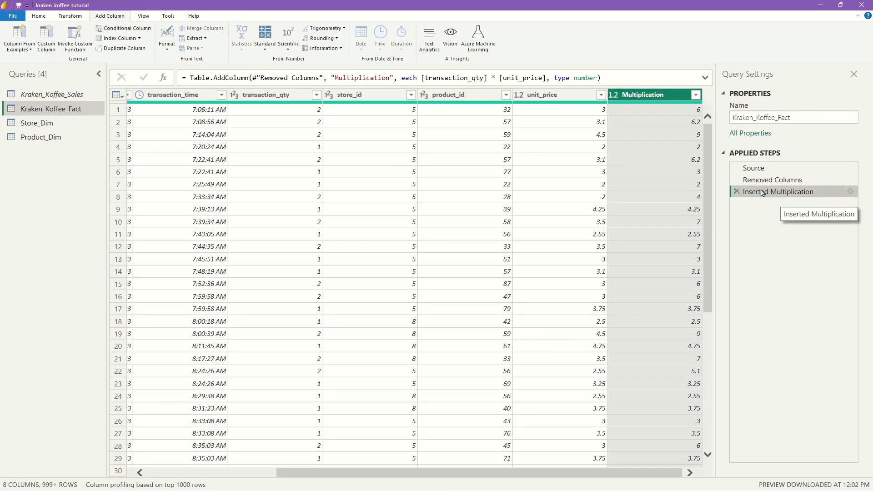
# Rename the multiplied column to Total Sales by editing the column name inside its Table.AddColumn formula.
pyautogui.doubleClick(458, 77)
pyautogui.doubleClick(526, 78)
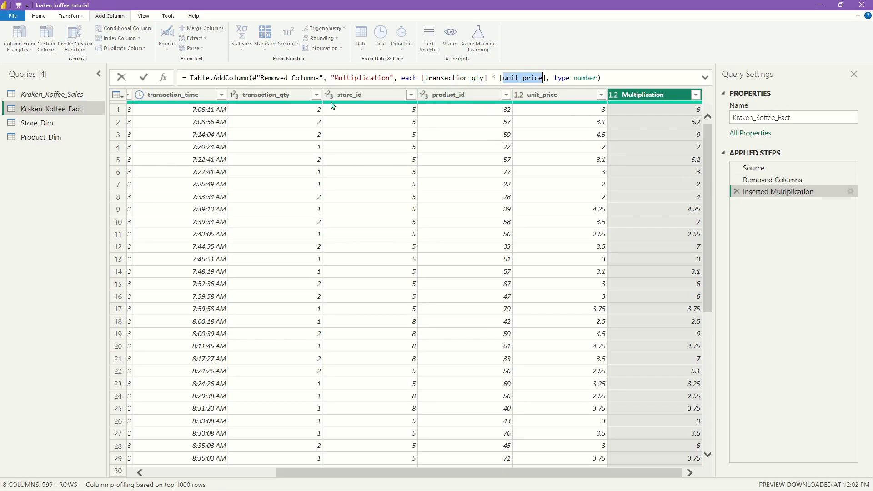
pyautogui.doubleClick(354, 78)
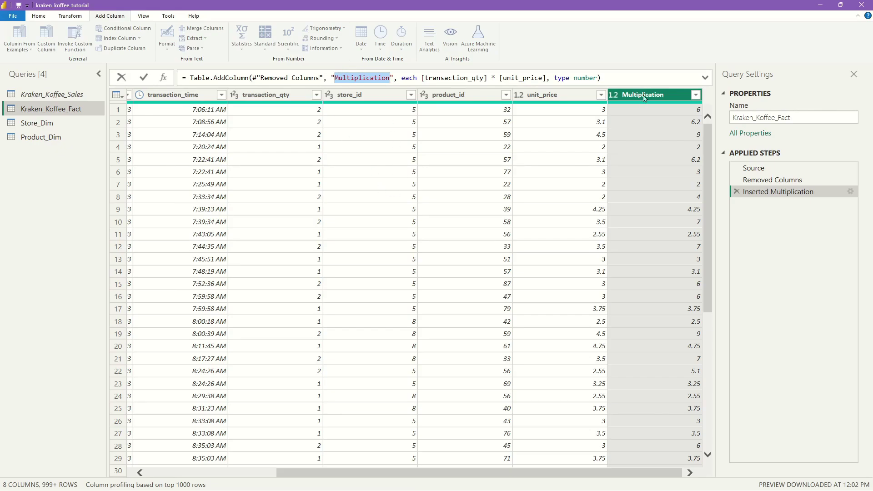
pyautogui.doubleClick(362, 77)
pyautogui.write('Total Sales')
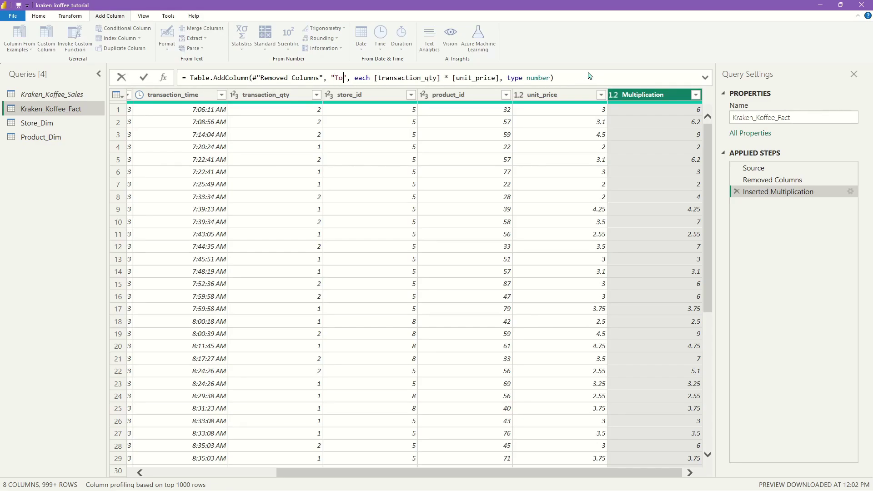
pyautogui.press('Return')
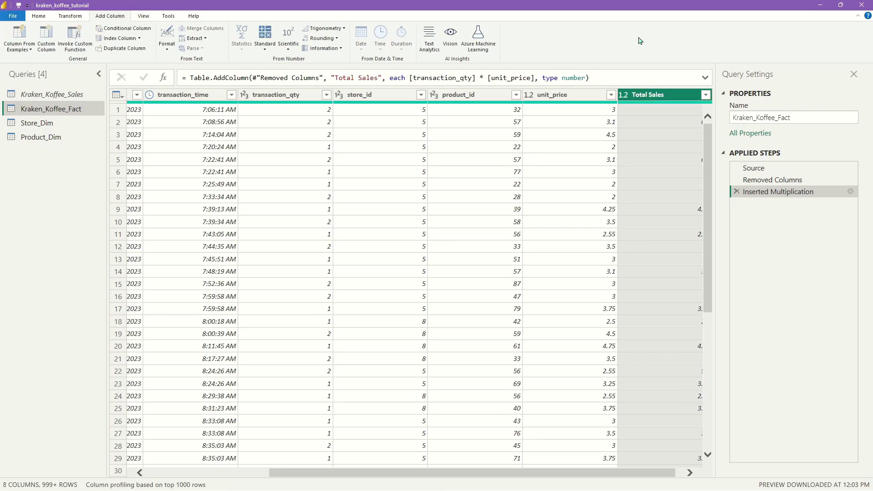
# Try transforming the transaction_time column itself into its hour, and delete that applied step.
pyautogui.moveTo(546, 473); pyautogui.dragTo(191, 453)
pyautogui.click(379, 93)
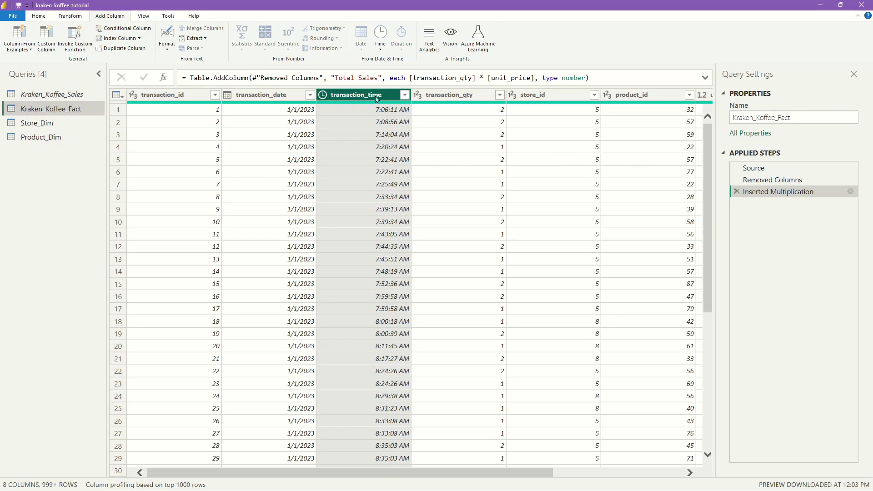
pyautogui.click(379, 52)
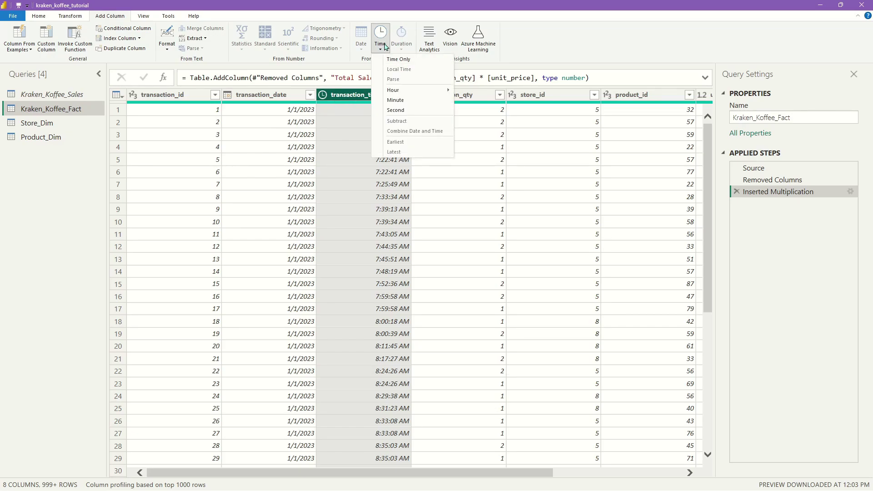
pyautogui.click(115, 18)
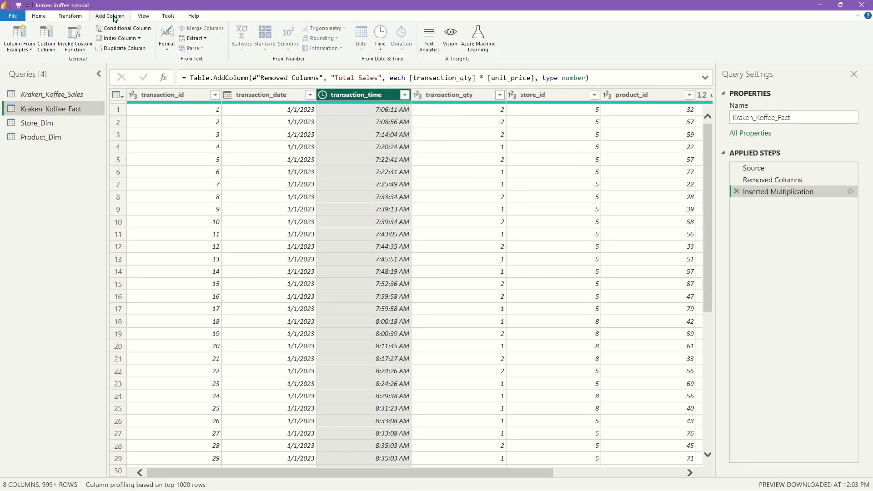
pyautogui.click(68, 17)
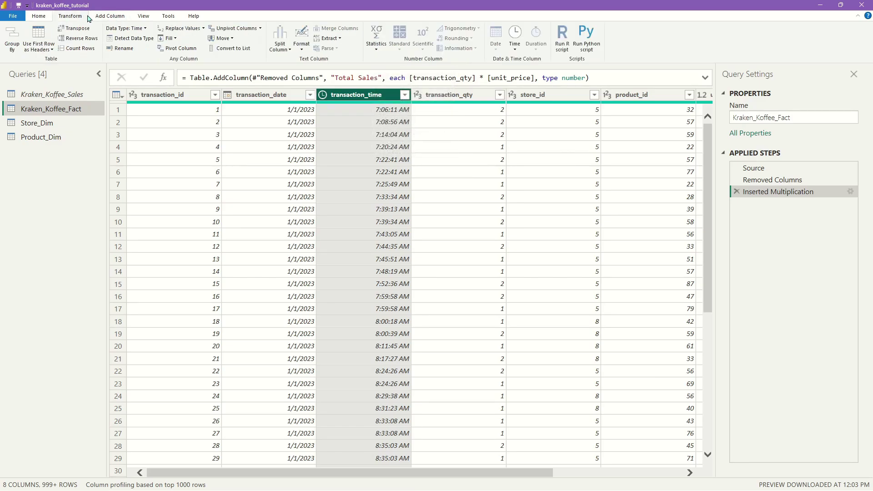
pyautogui.click(111, 17)
pyautogui.click(81, 18)
pyautogui.click(515, 39)
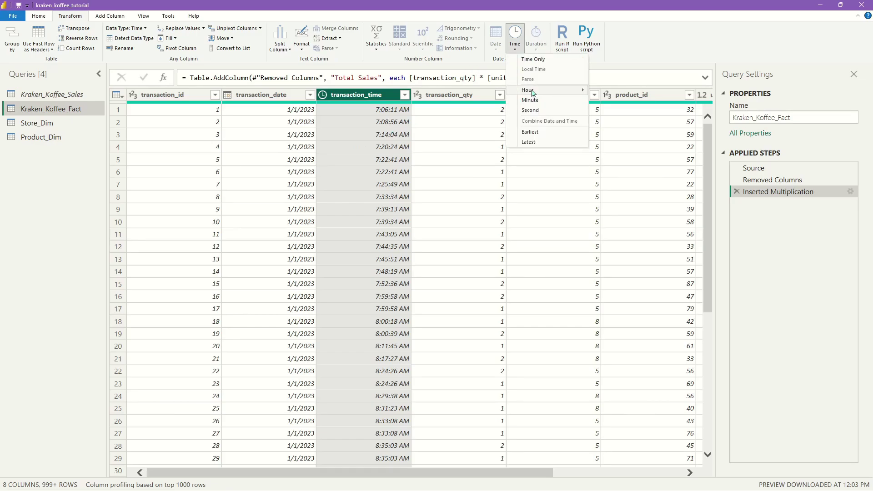
pyautogui.moveTo(537, 91)
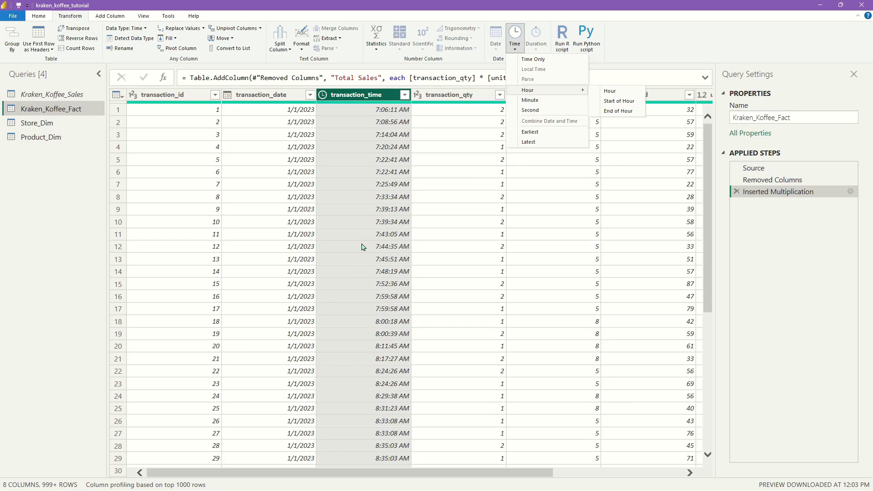
pyautogui.click(611, 91)
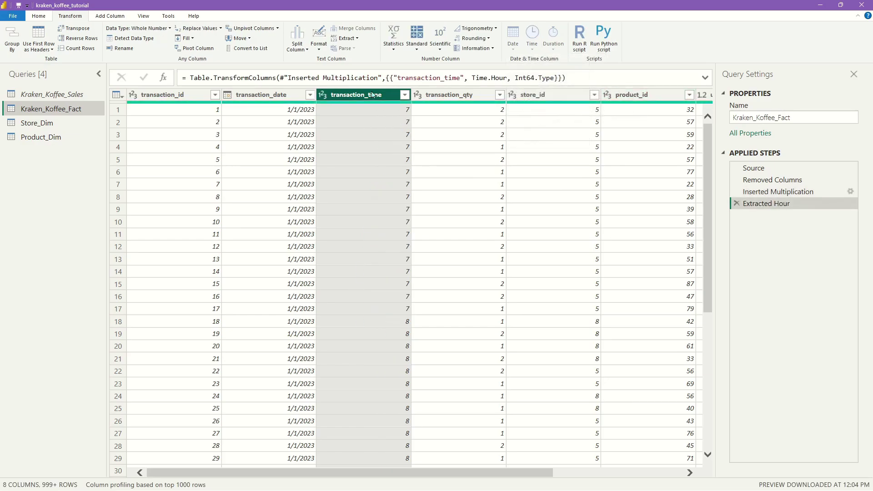
pyautogui.click(737, 204)
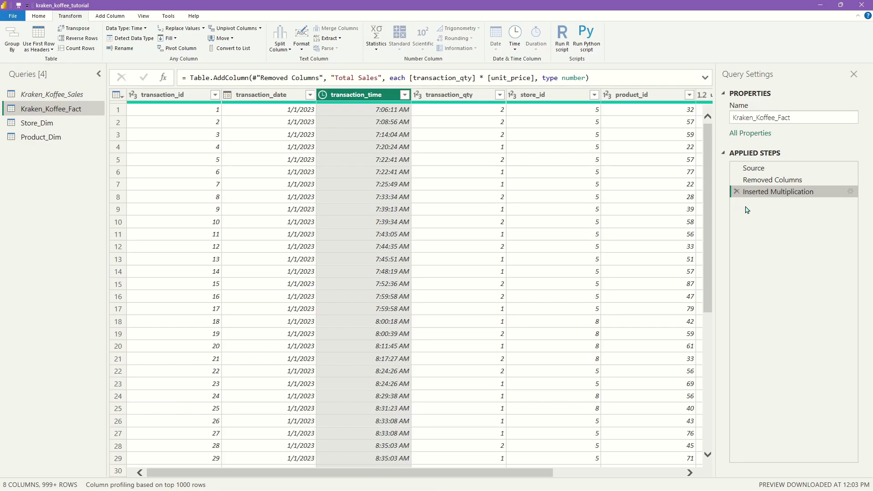
# Add a separate Hour column to Kraken_Koffee_Fact, extracted from transaction_time.
pyautogui.click(100, 19)
pyautogui.click(381, 45)
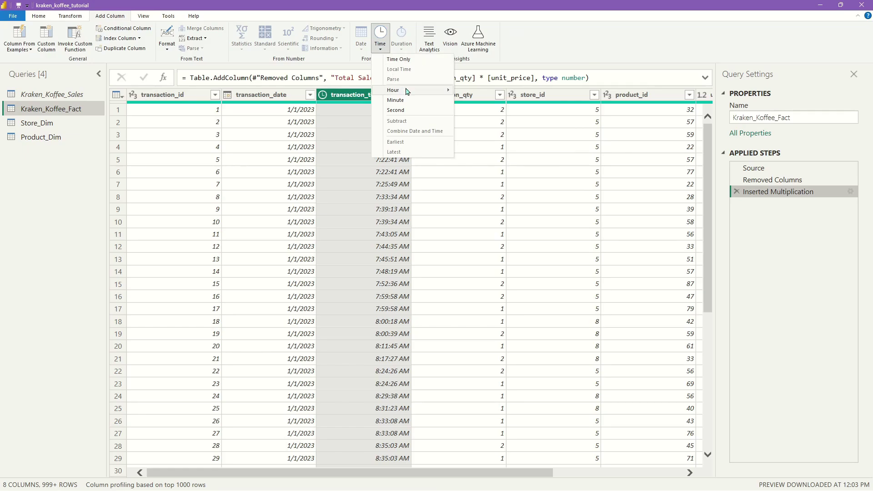
pyautogui.moveTo(407, 90)
pyautogui.click(474, 92)
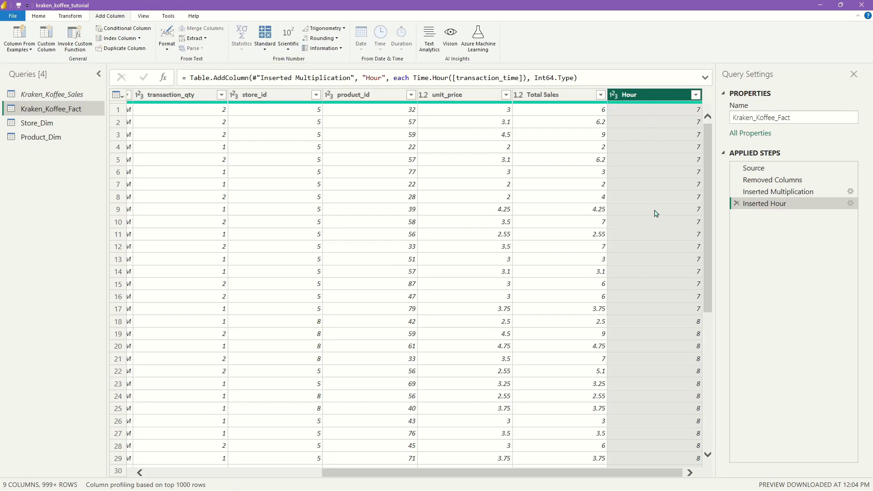
pyautogui.moveTo(640, 471); pyautogui.dragTo(261, 468)
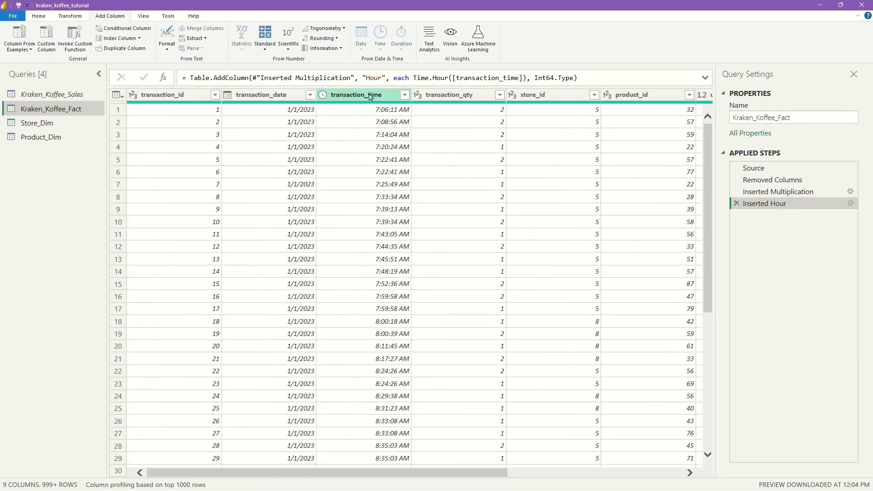
# Check the Hour column's values down the rows of Kraken_Koffee_Fact.
pyautogui.moveTo(430, 472); pyautogui.dragTo(605, 473)
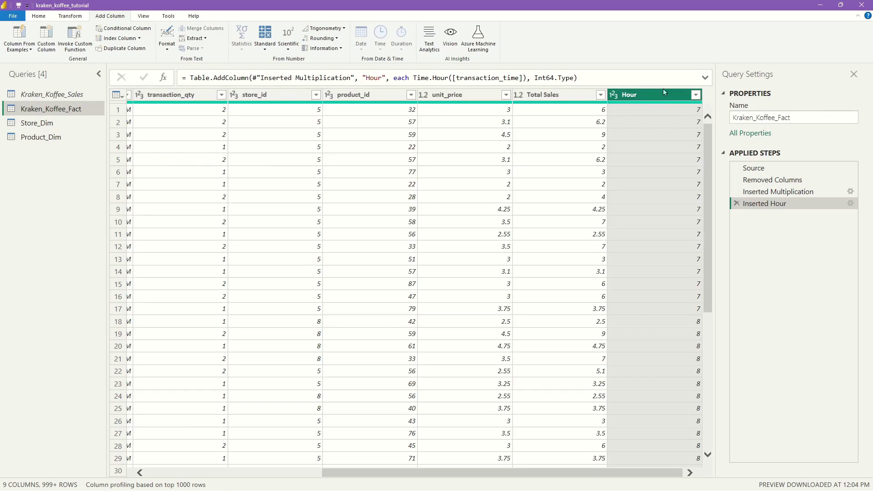
pyautogui.scroll(-7, 693, 254)
pyautogui.scroll(7, 698, 280)
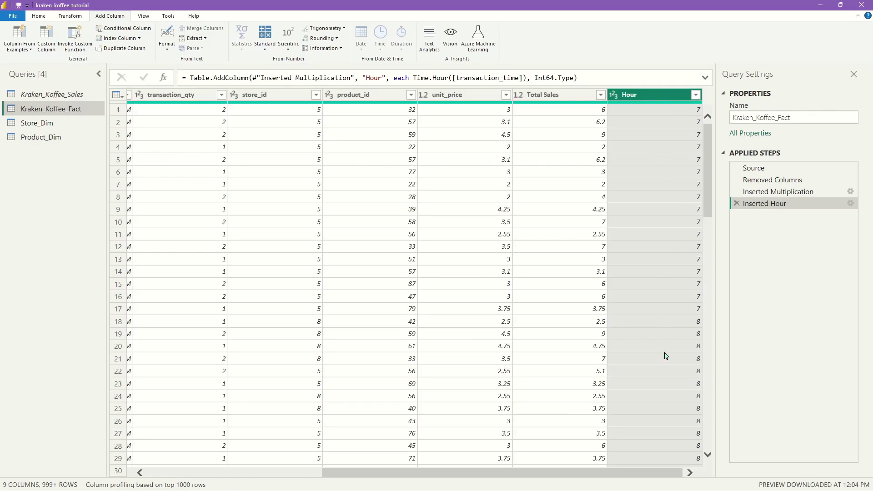
pyautogui.scroll(-20, 666, 356)
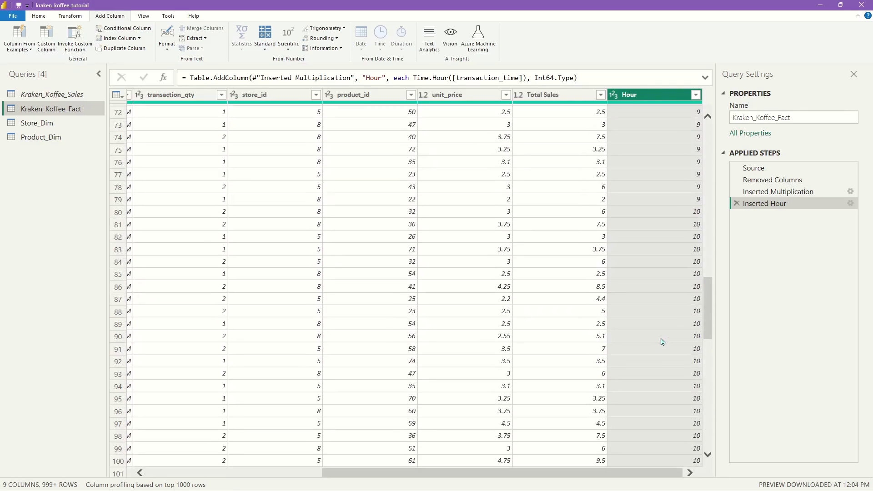
pyautogui.scroll(-10, 662, 321)
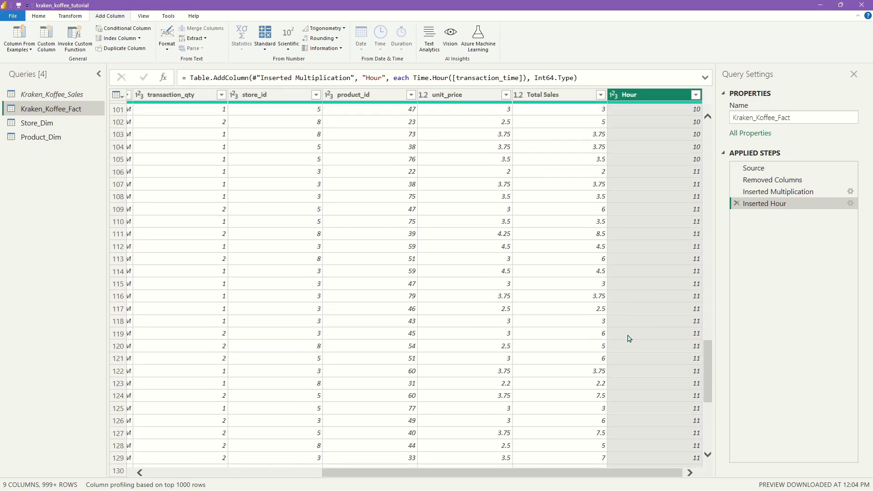
pyautogui.scroll(-7, 605, 347)
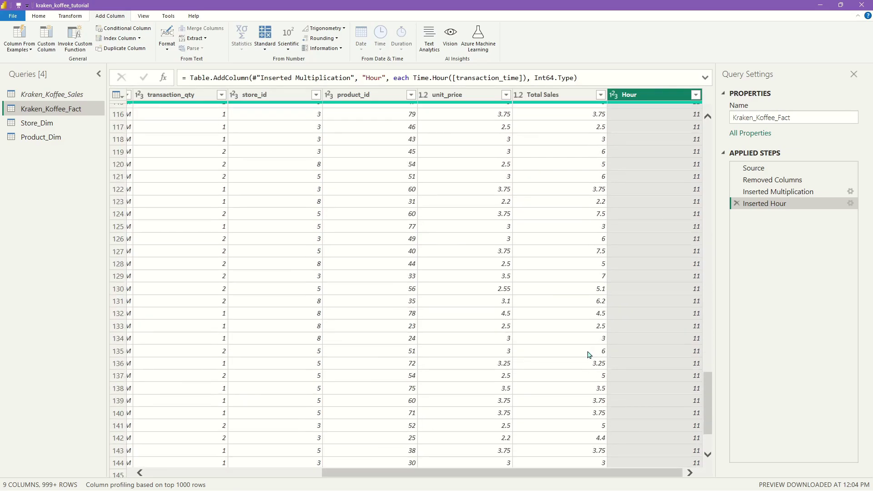
pyautogui.scroll(20, 604, 333)
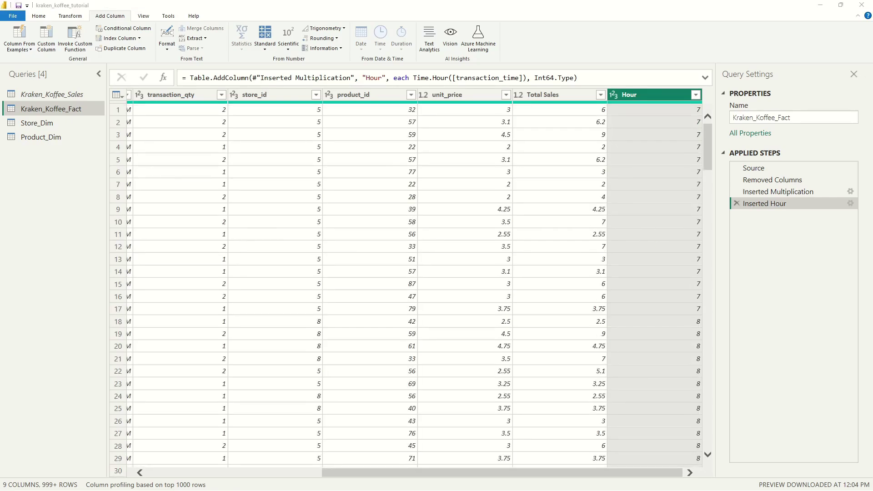
pyautogui.moveTo(336, 477); pyautogui.dragTo(36, 311)
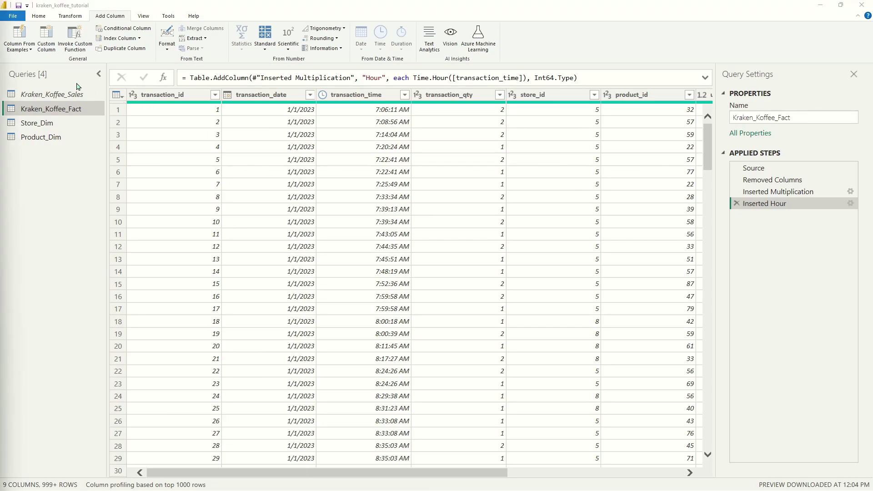
# Create a new query as a reference to Kraken_Koffee_Sales.
pyautogui.click(65, 94)
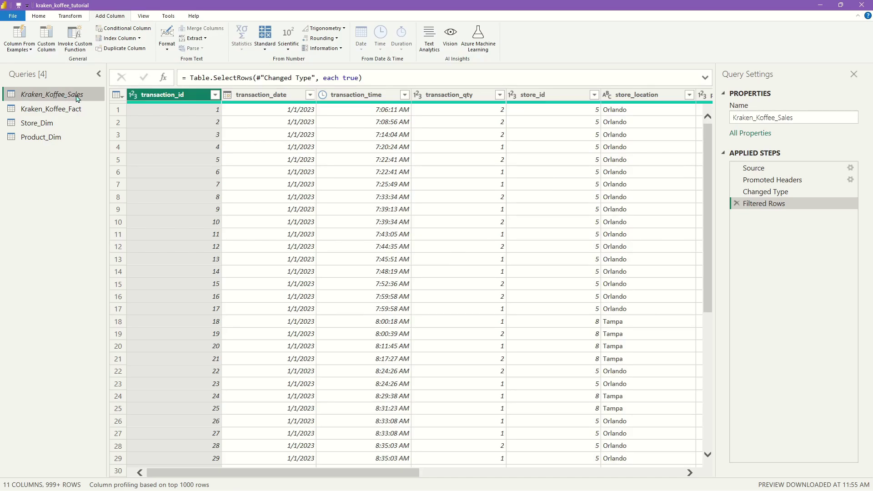
pyautogui.rightClick(78, 99)
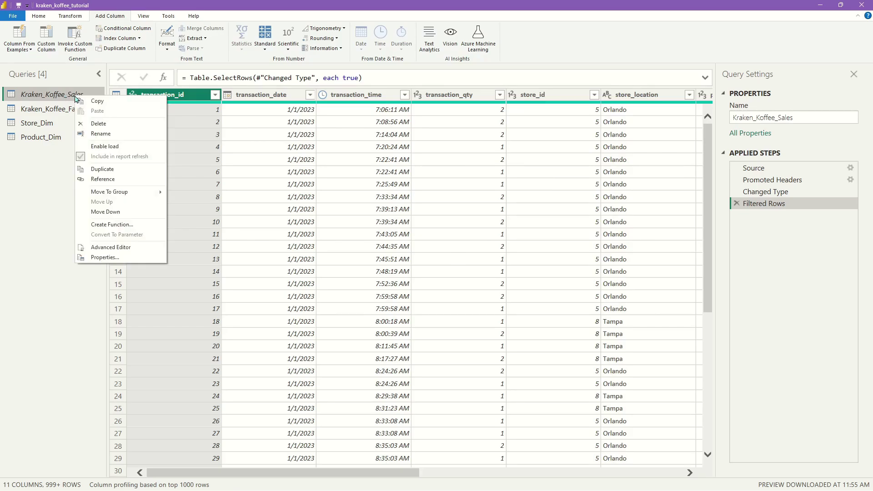
pyautogui.click(127, 179)
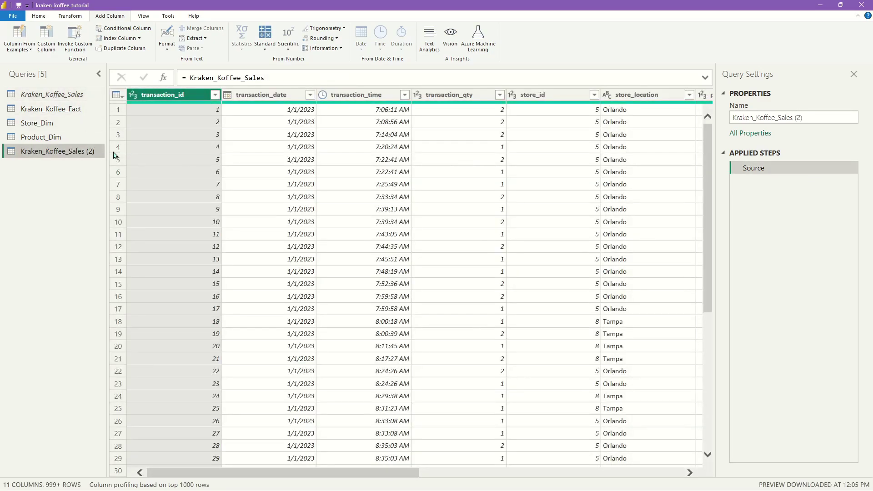
# Keep only the transaction_date column in the referenced query and remove its duplicate rows.
pyautogui.click(292, 94)
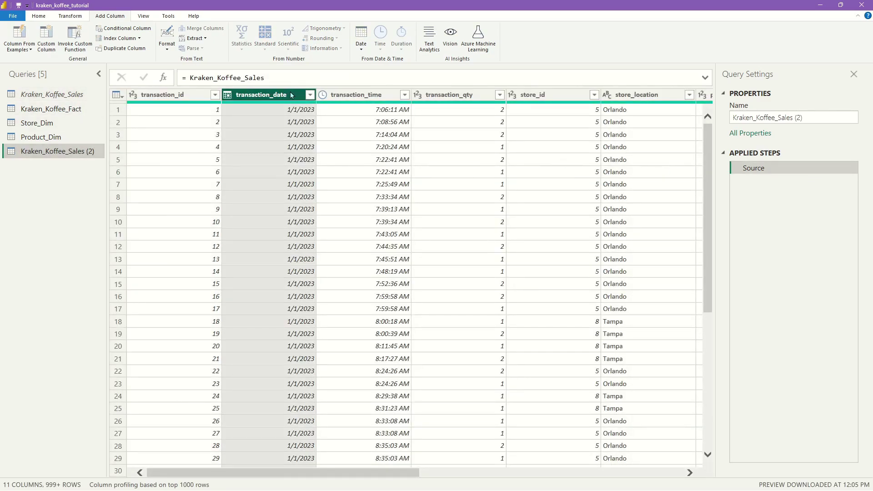
pyautogui.rightClick(292, 95)
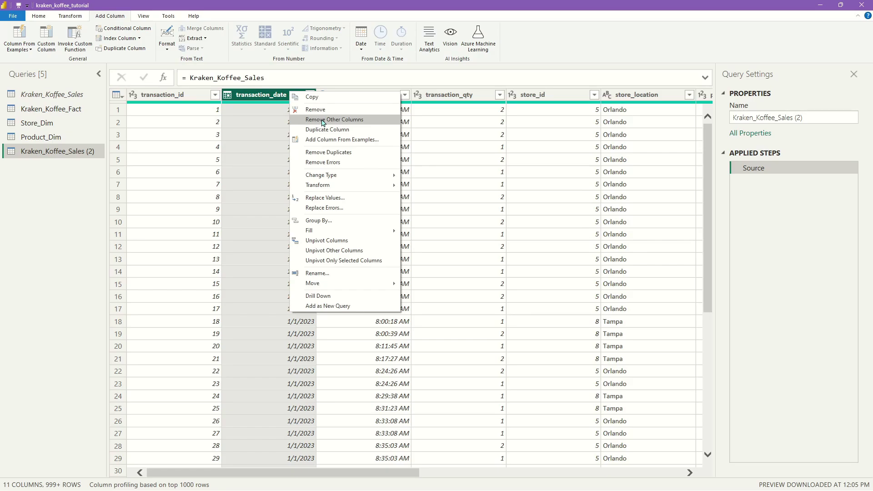
pyautogui.click(345, 121)
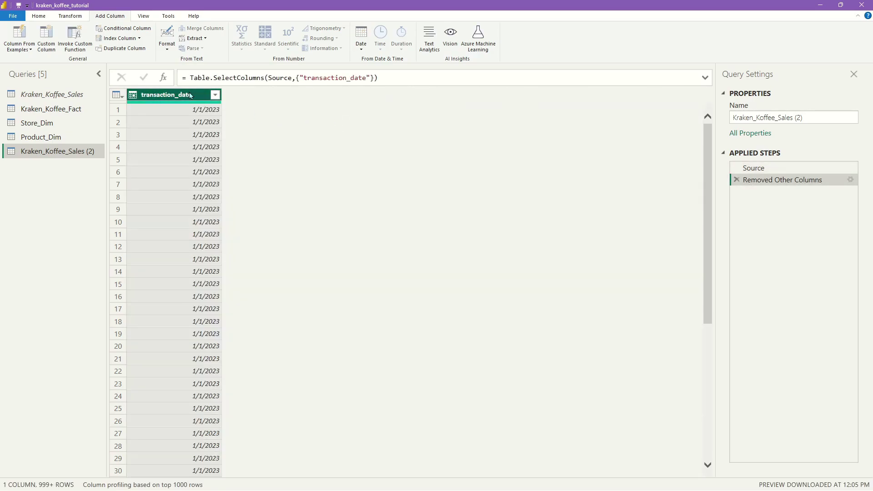
pyautogui.click(114, 95)
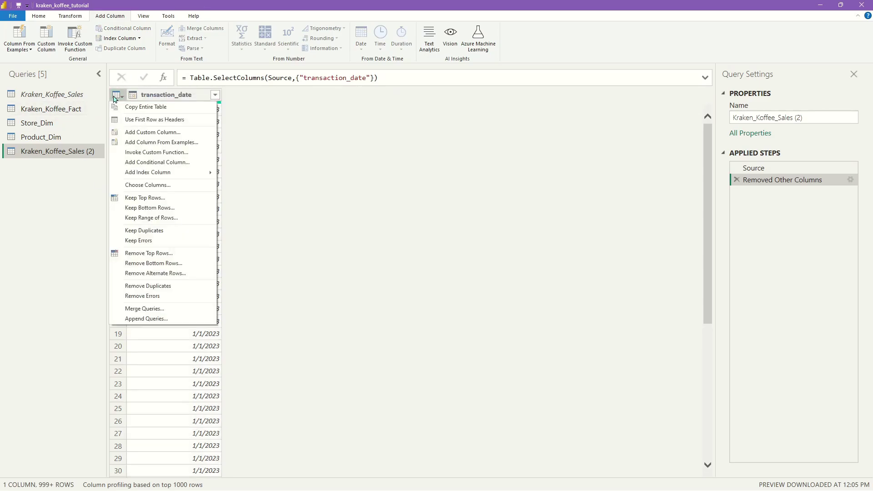
pyautogui.click(174, 286)
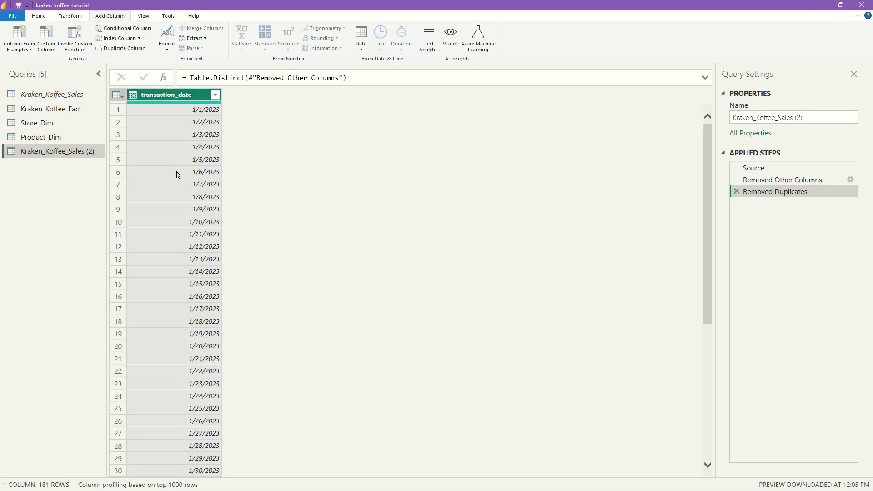
# Rename the query holding the distinct transaction dates to Date.
pyautogui.doubleClick(80, 156)
pyautogui.write('D')
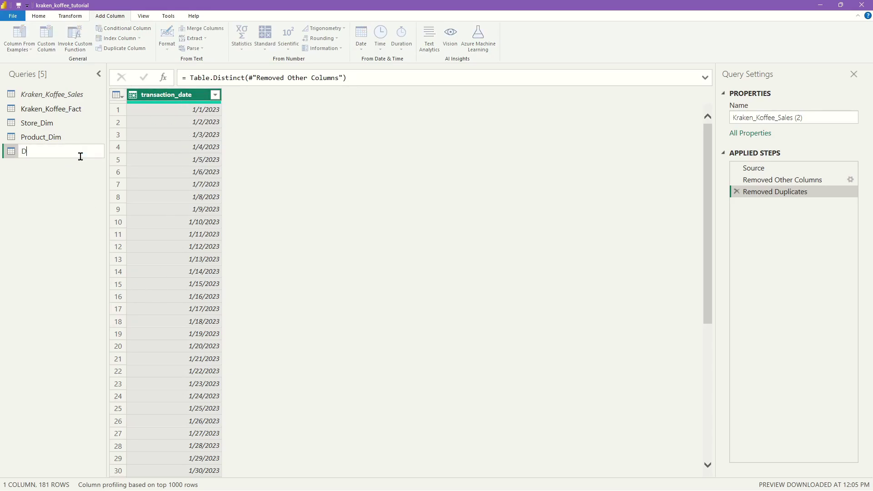
pyautogui.write('ate')
pyautogui.press('Return')
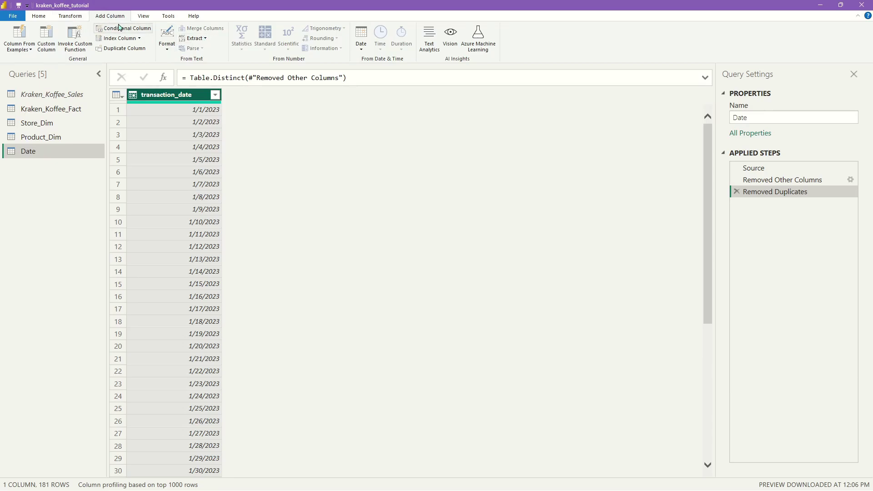
# Add a month number column to the Date query, extracted from transaction_date.
pyautogui.click(361, 41)
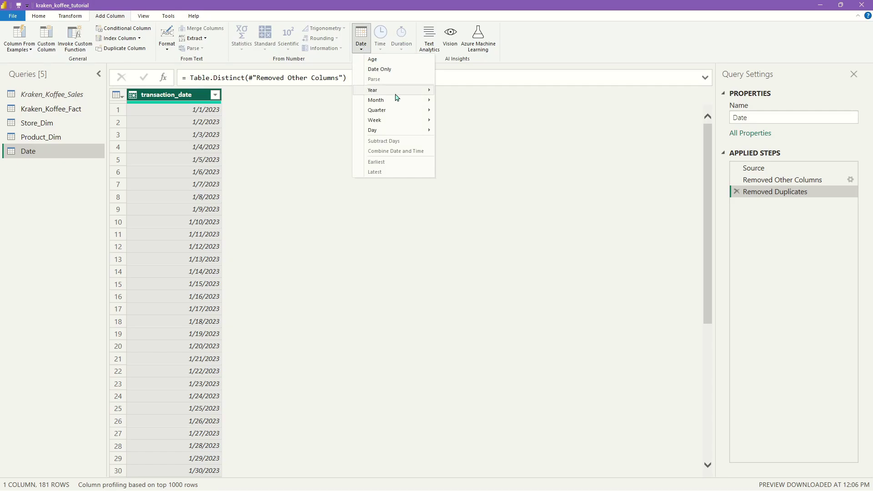
pyautogui.moveTo(396, 91)
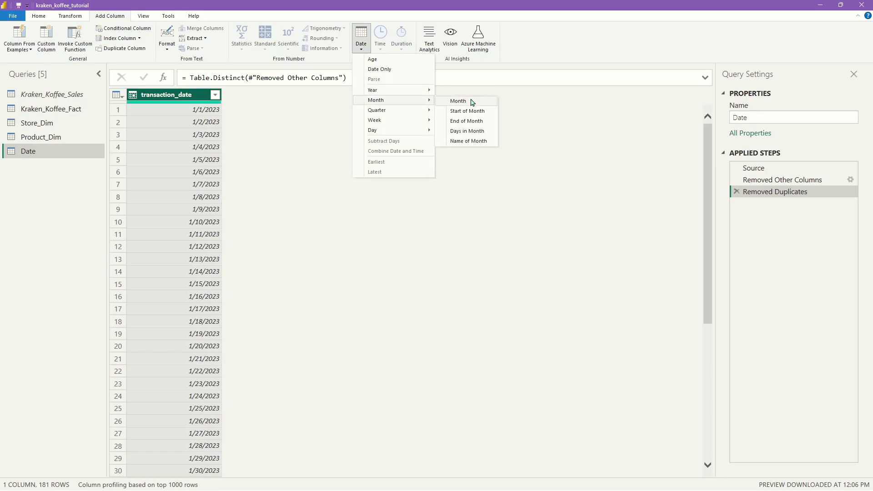
pyautogui.click(471, 100)
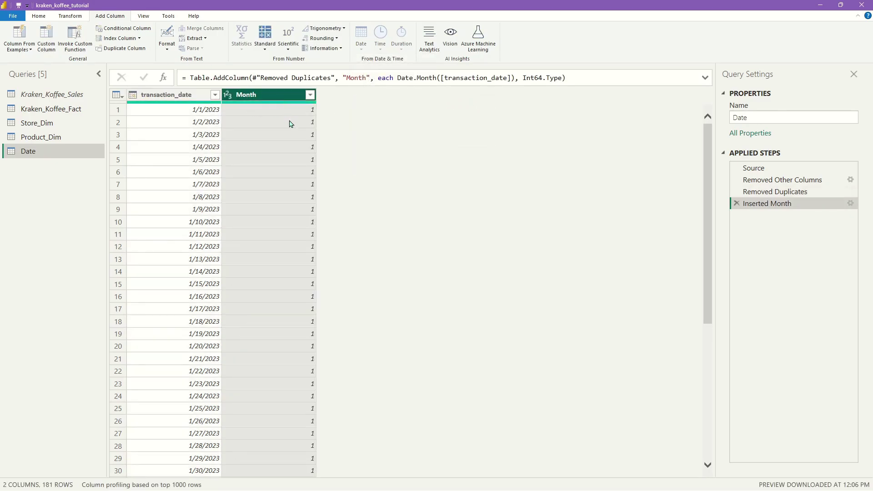
pyautogui.scroll(-7, 285, 133)
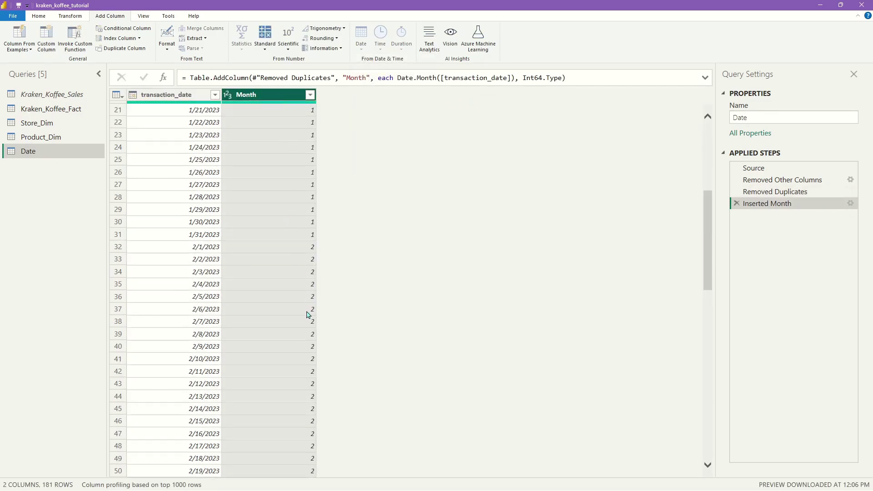
pyautogui.scroll(7, 294, 262)
# Add a column with the name of the month, extracted from transaction_date.
pyautogui.press('Left')
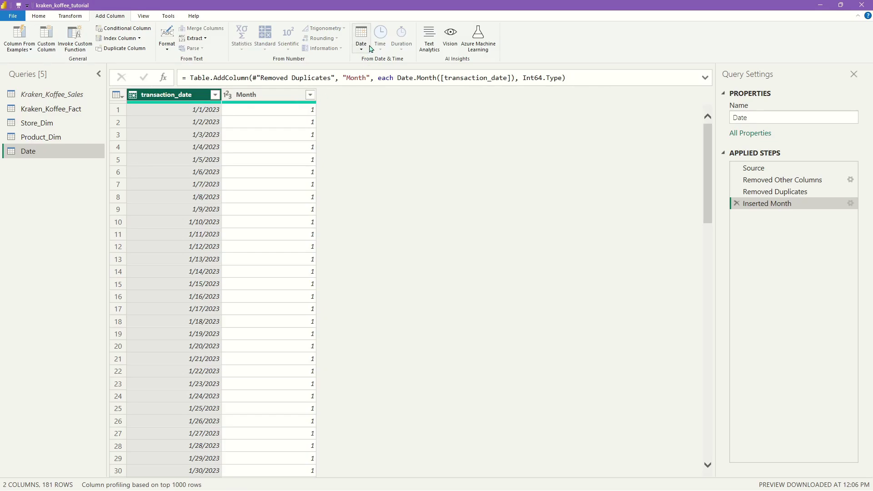
pyautogui.click(369, 47)
pyautogui.moveTo(387, 100)
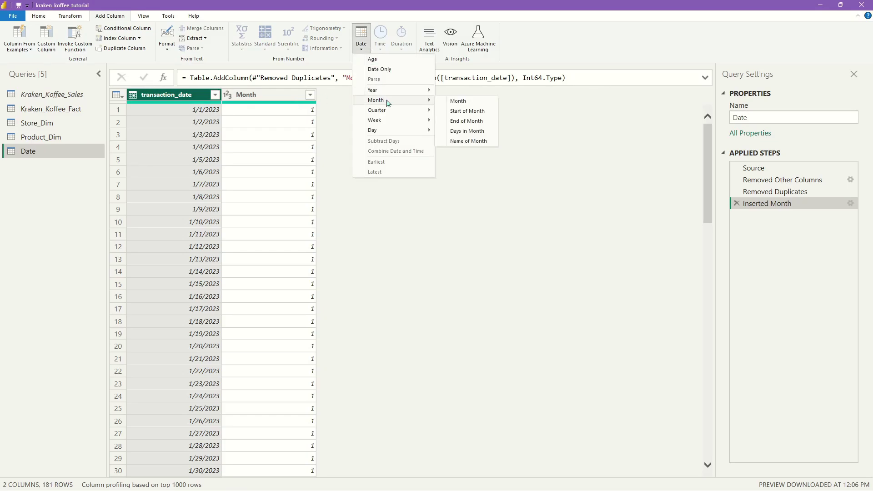
pyautogui.click(486, 145)
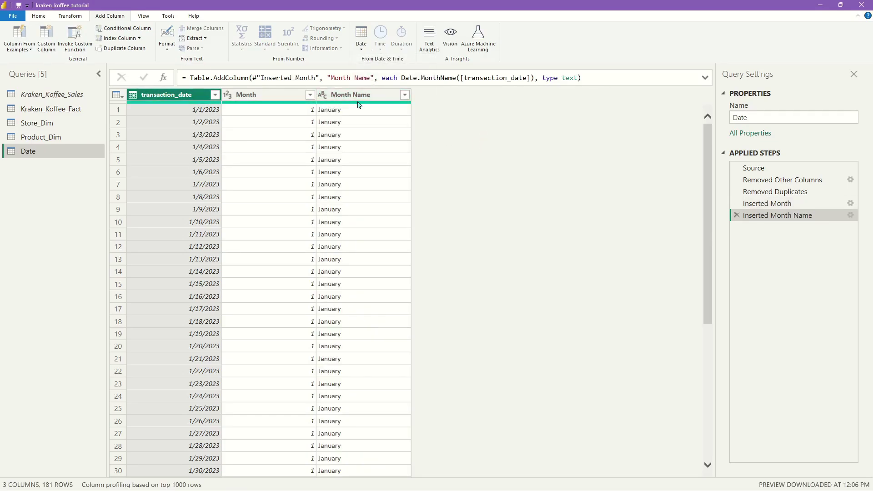
# Add a column containing the first 3 characters of Month Name and check its values down the rows.
pyautogui.click(381, 96)
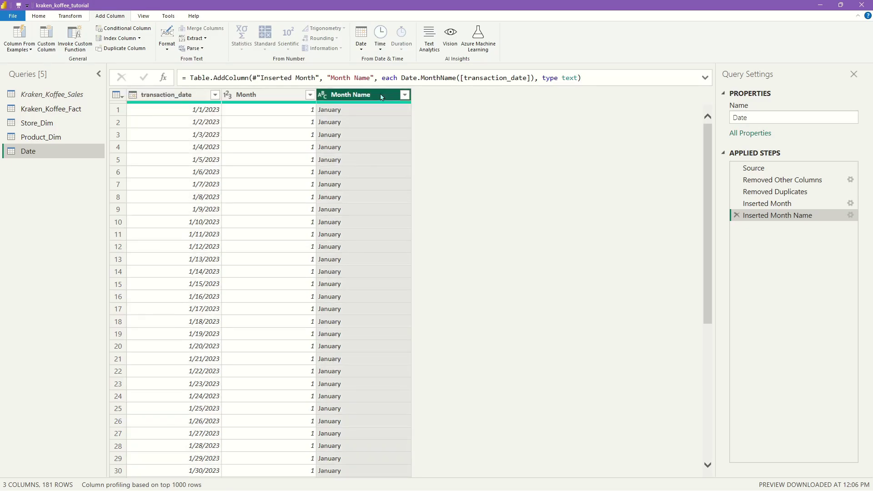
pyautogui.click(200, 41)
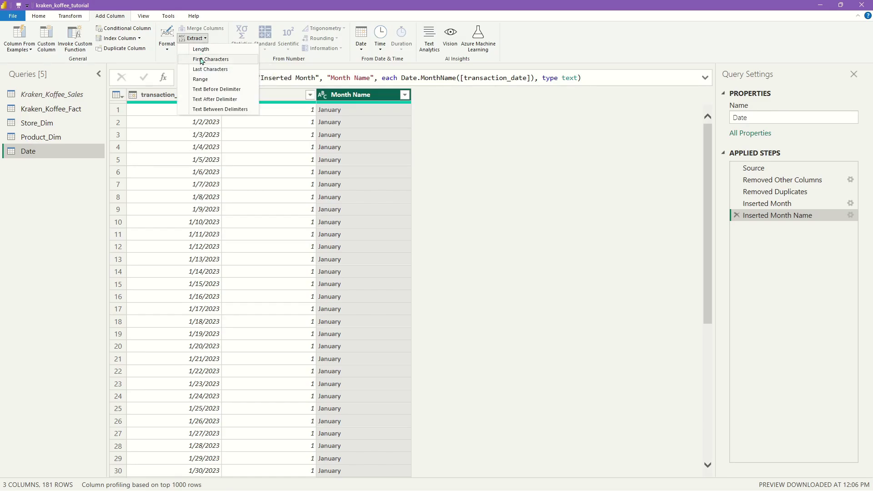
pyautogui.click(201, 59)
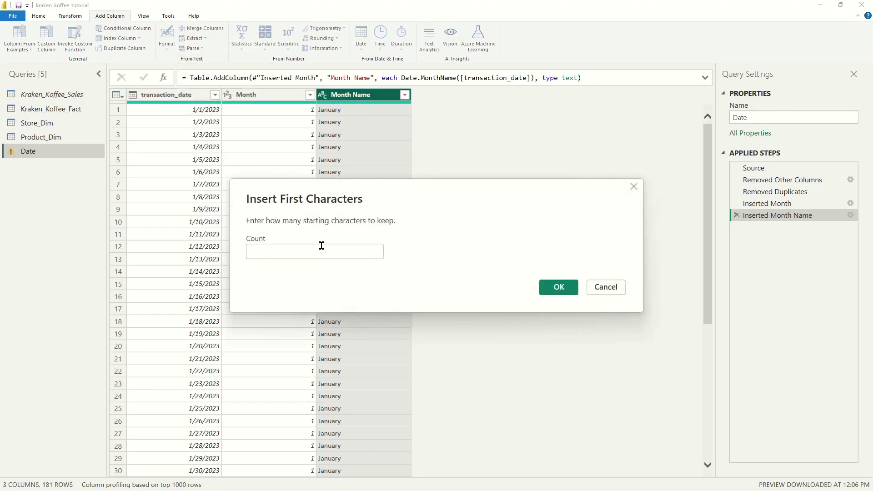
pyautogui.write('3')
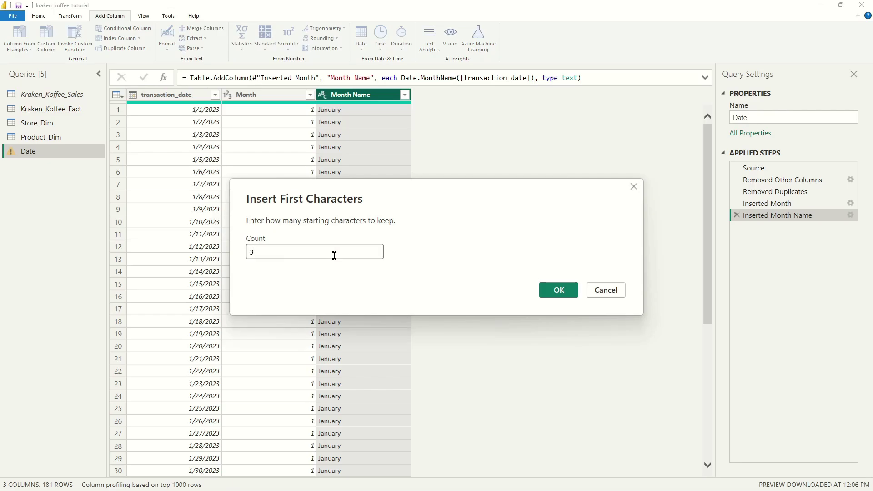
pyautogui.click(558, 290)
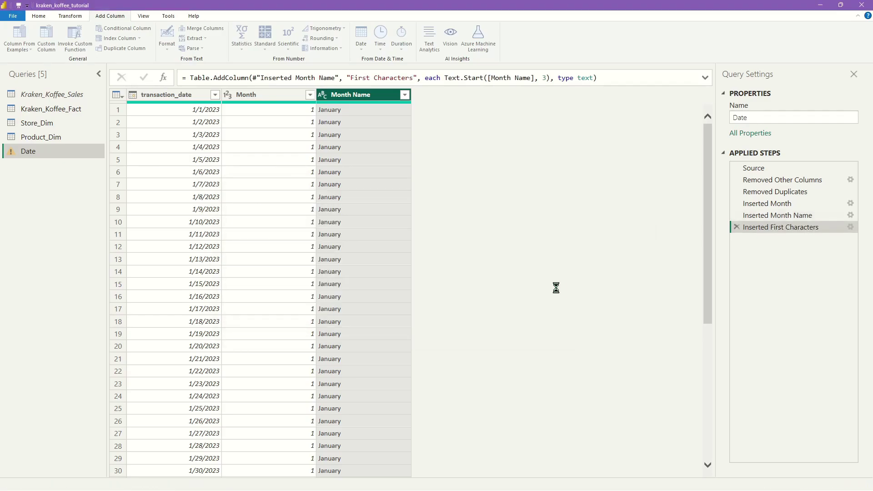
pyautogui.scroll(-20, 462, 367)
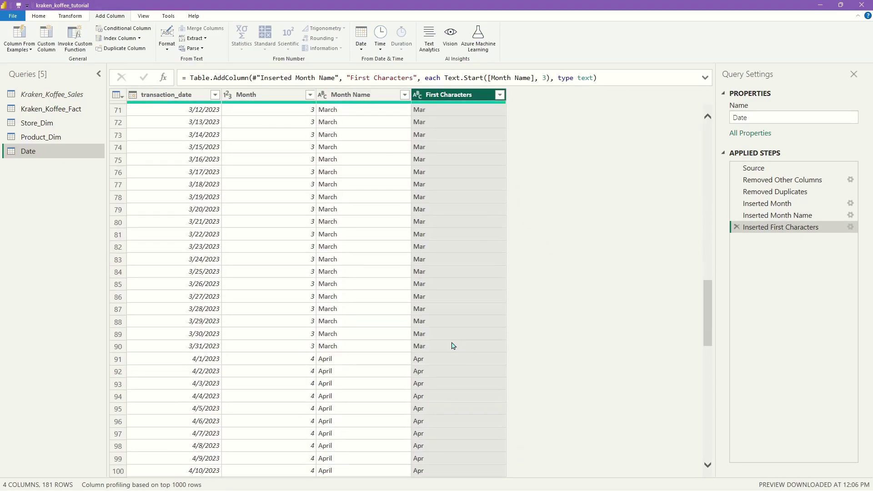
pyautogui.scroll(20, 452, 396)
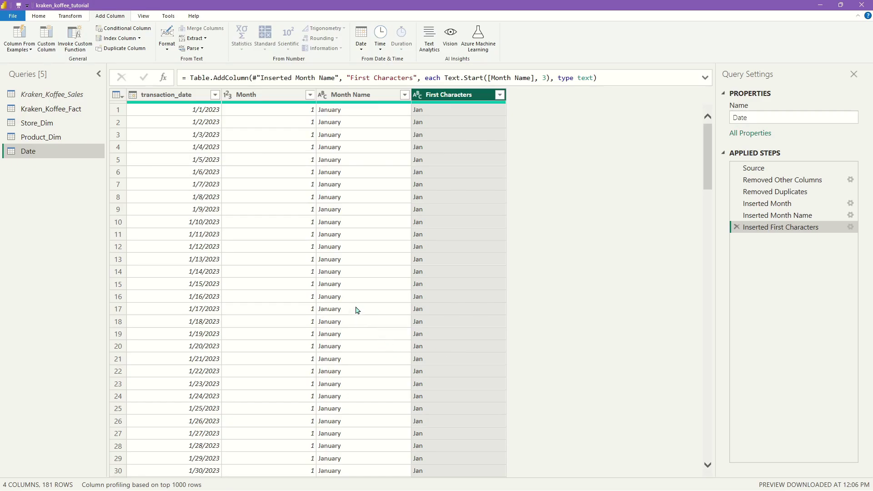
# Rename the First Characters column to Month Name Short and review its abbreviations through the last rows.
pyautogui.doubleClick(453, 95)
pyautogui.write('Month')
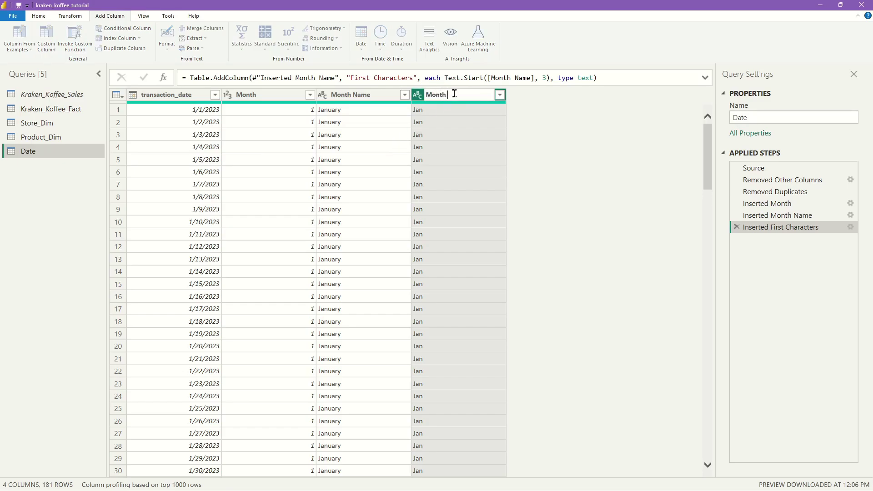
pyautogui.write(' Name Short')
pyautogui.press('Return')
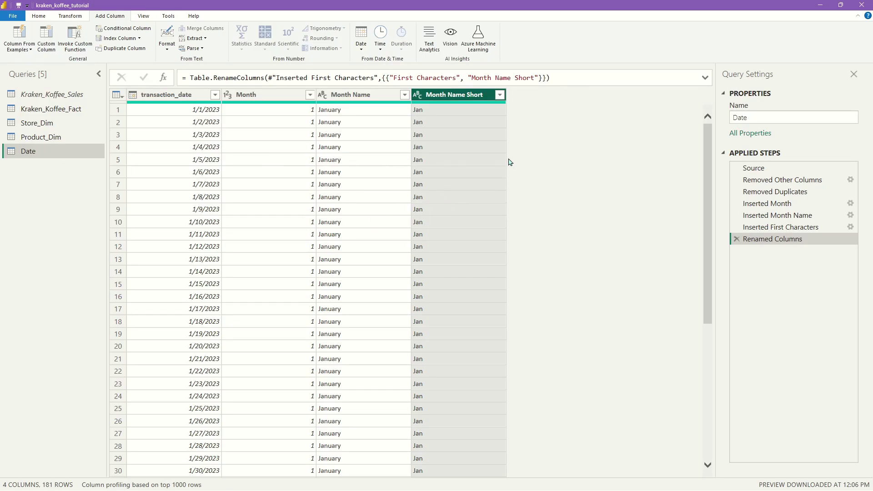
pyautogui.scroll(-20, 456, 224)
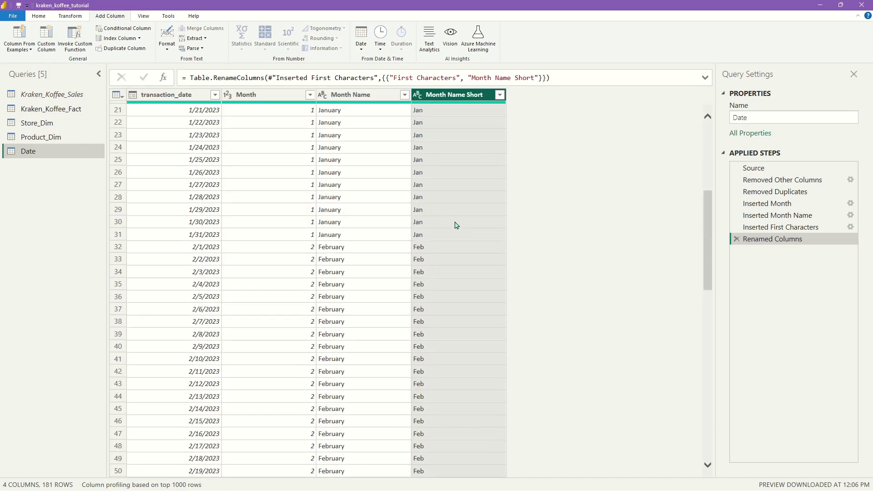
pyautogui.scroll(-10, 434, 255)
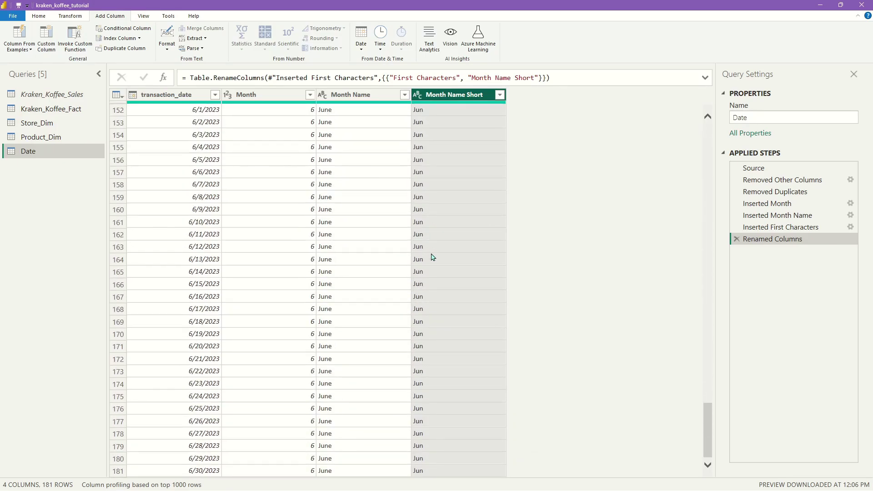
# Add a Day of Week column to the Date query, extracted from transaction_date.
pyautogui.scroll(20, 433, 258)
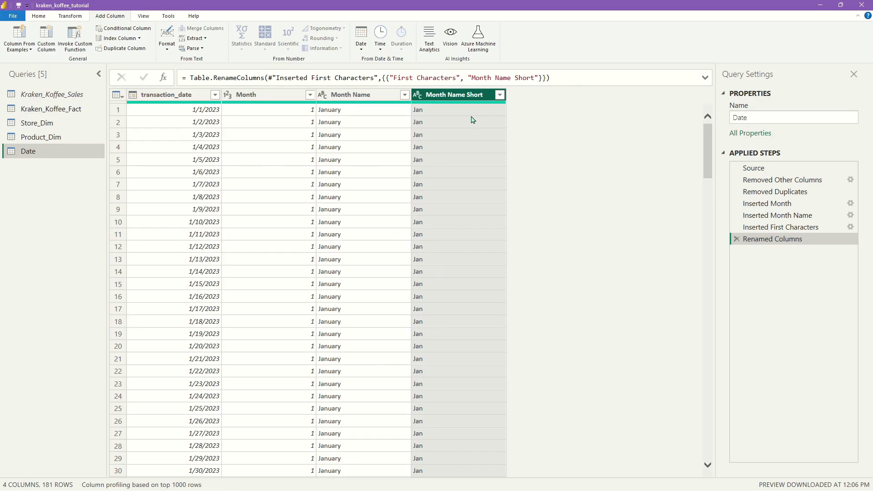
pyautogui.click(180, 97)
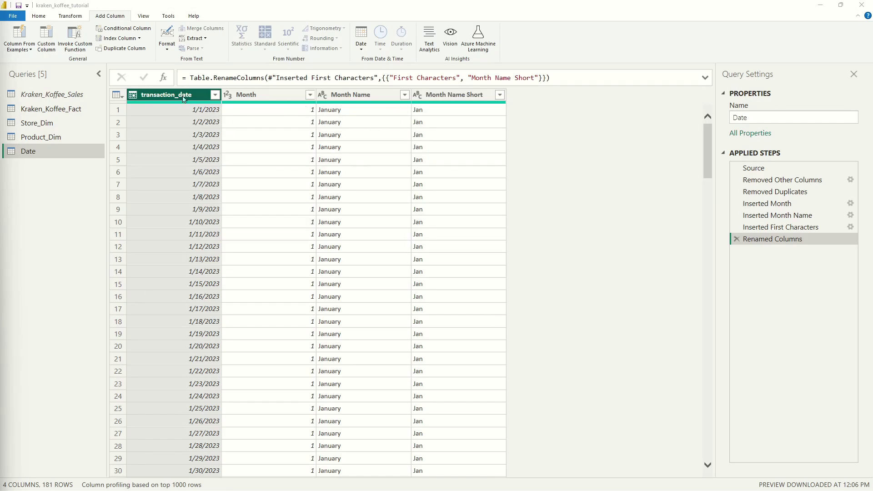
pyautogui.click(362, 36)
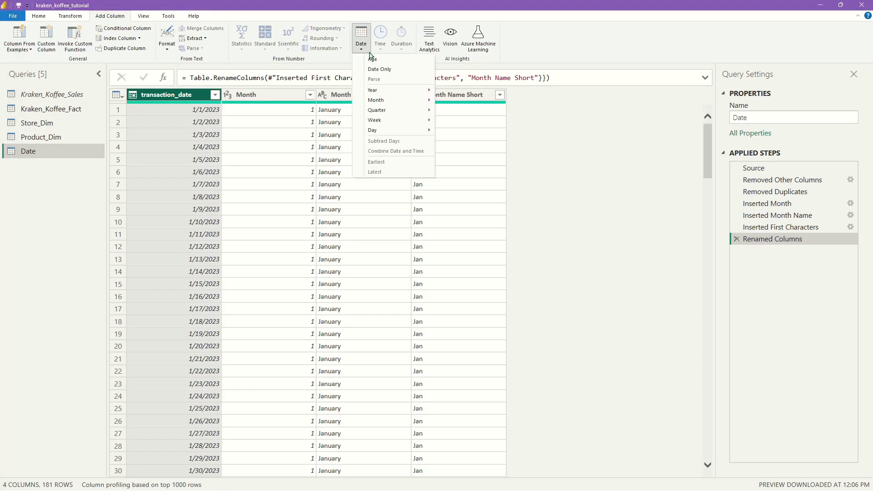
pyautogui.moveTo(413, 132)
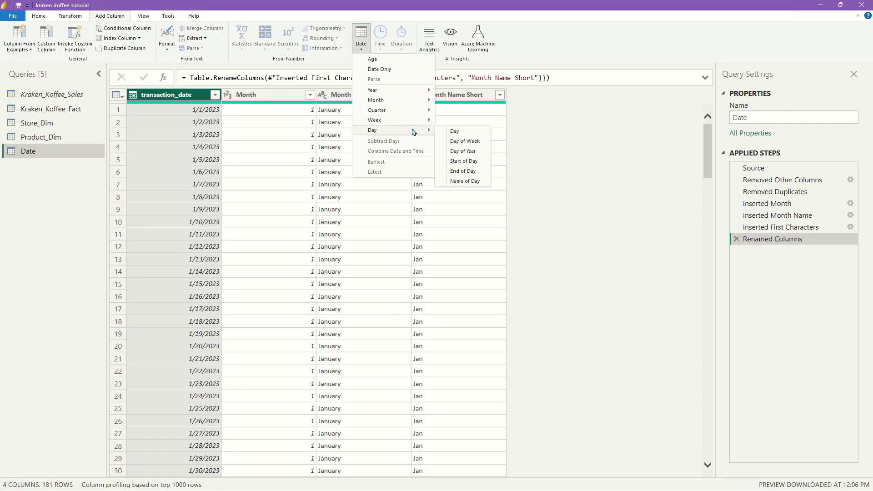
pyautogui.click(479, 143)
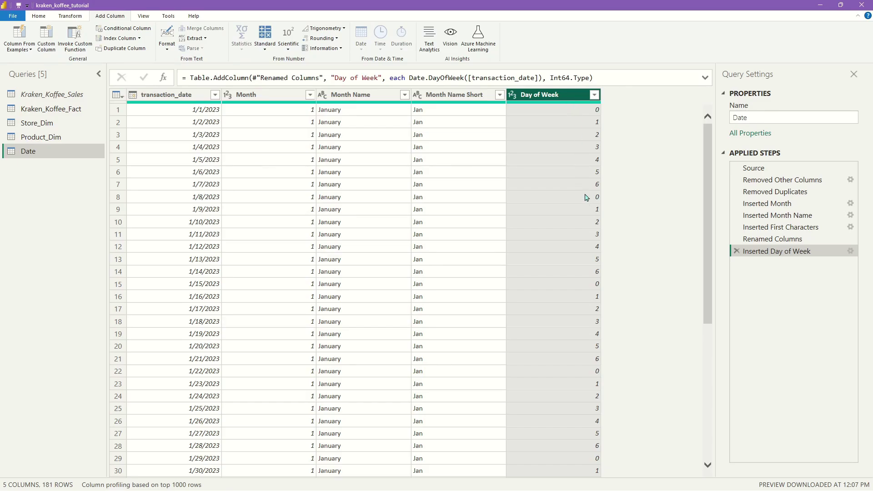
# Add a column with the name of the day, extracted from transaction_date.
pyautogui.click(198, 94)
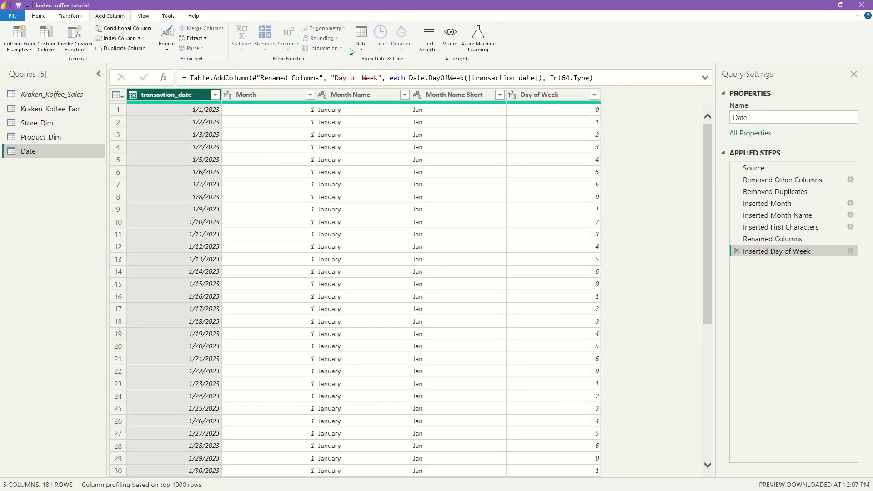
pyautogui.click(367, 46)
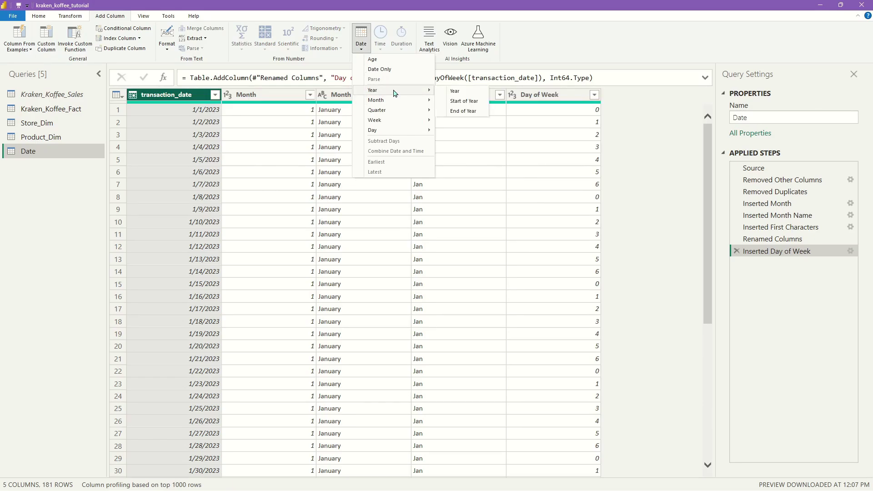
pyautogui.moveTo(407, 130)
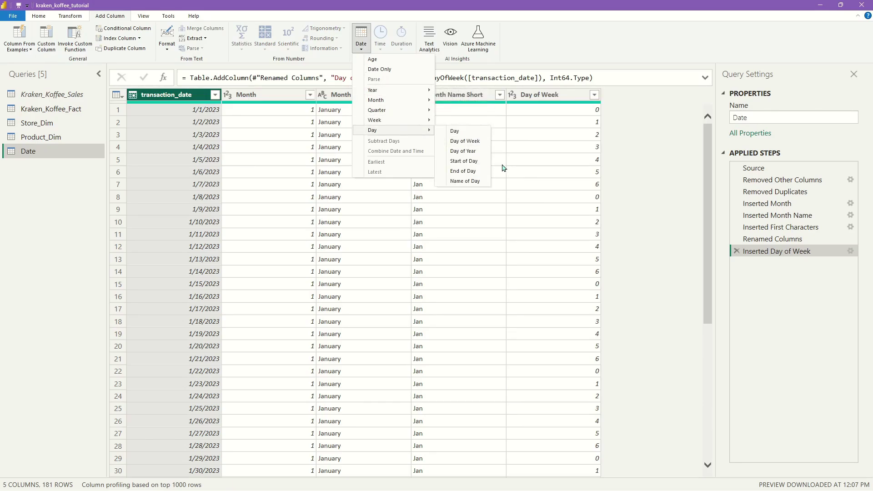
pyautogui.click(473, 180)
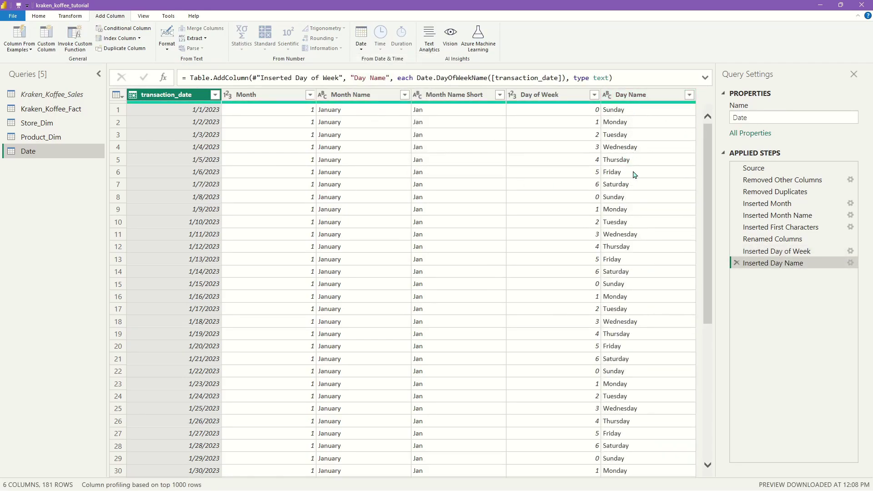
# Add a column containing the first 3 characters of Day Name.
pyautogui.click(637, 97)
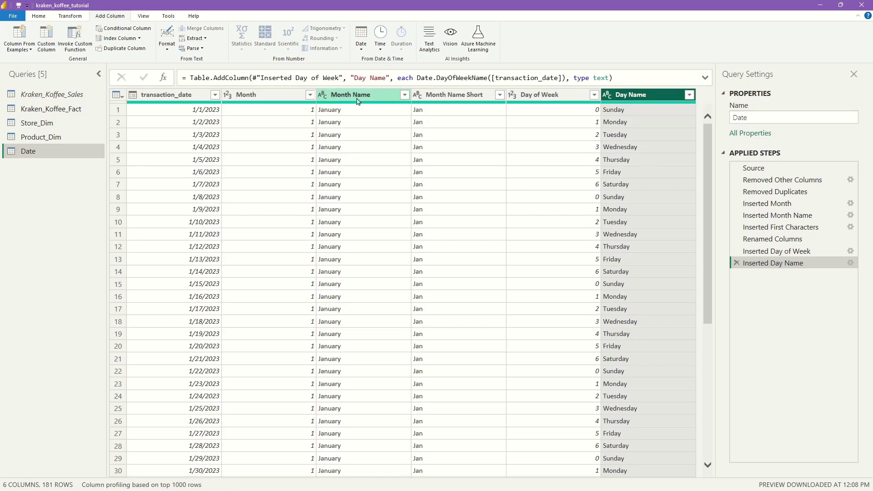
pyautogui.click(362, 44)
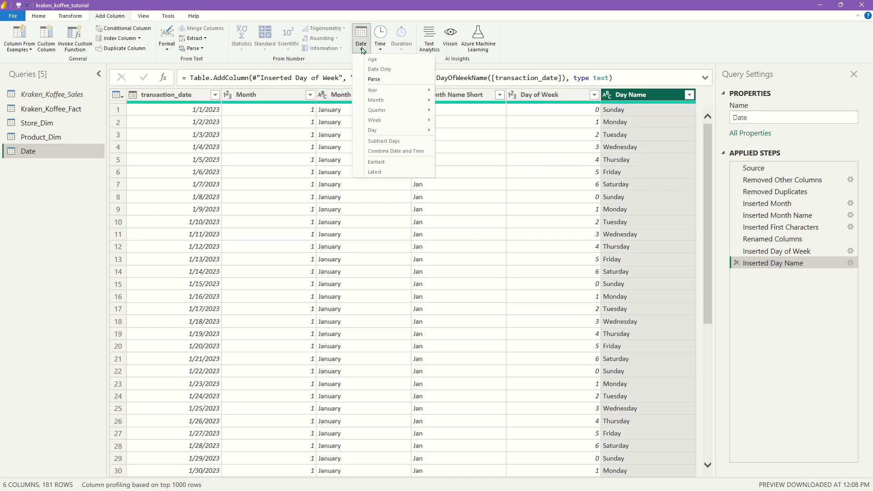
pyautogui.click(657, 96)
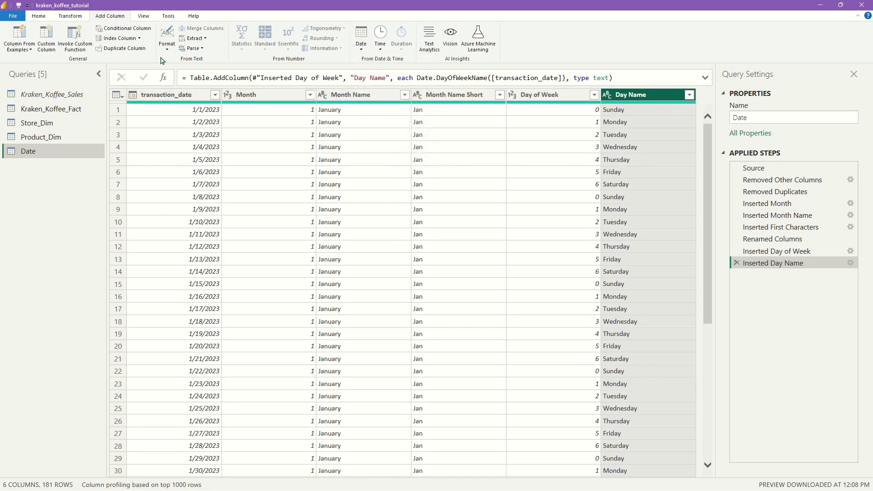
pyautogui.click(191, 40)
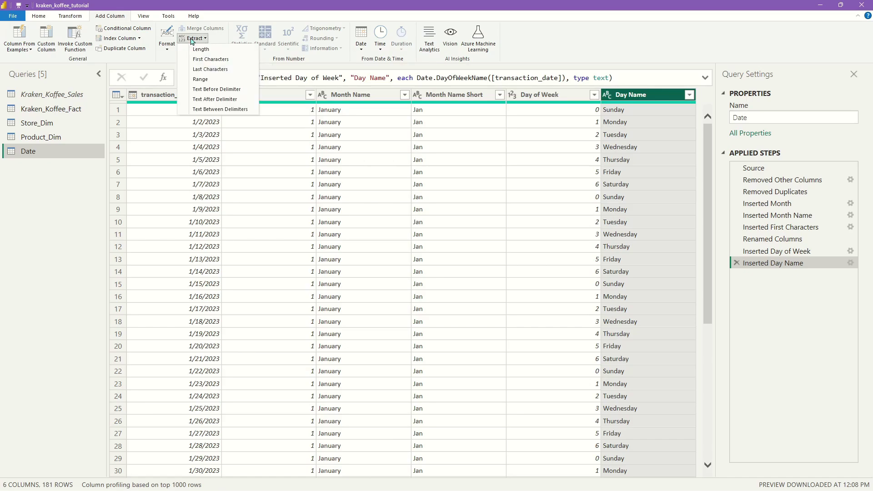
pyautogui.click(220, 61)
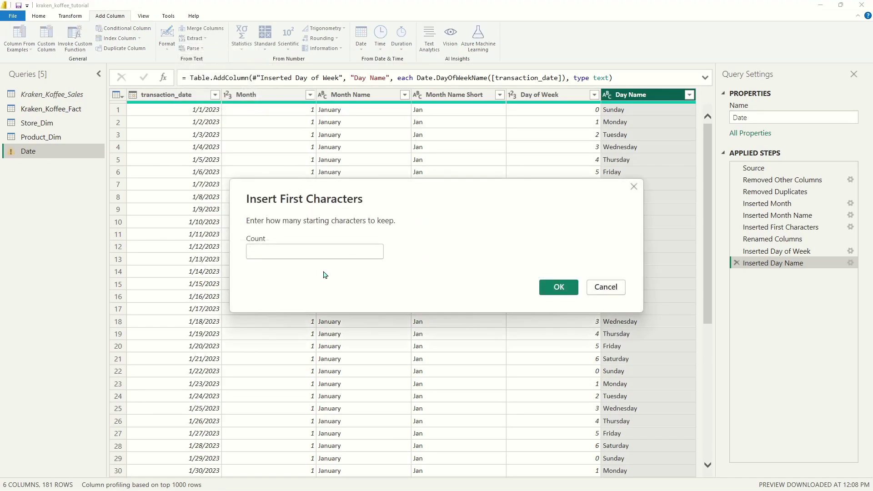
pyautogui.write('3')
pyautogui.click(571, 294)
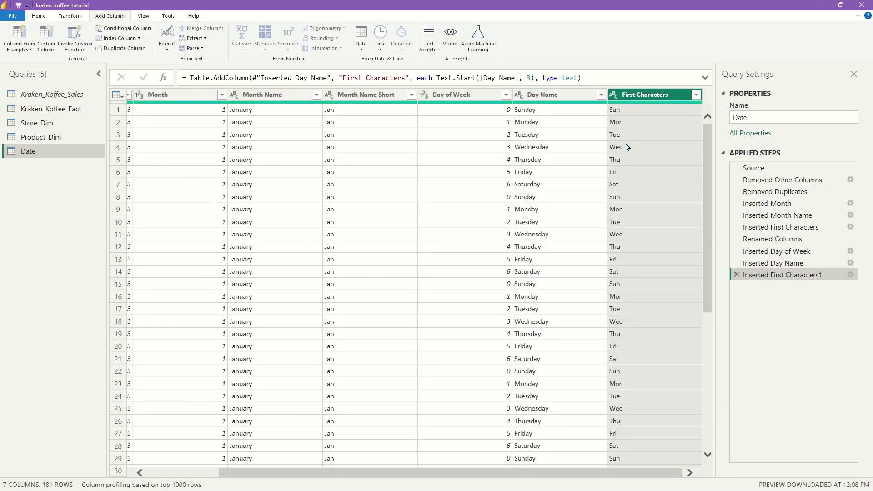
# Rename the new First Characters column to Day Name Short and review the Date query's columns.
pyautogui.doubleClick(652, 95)
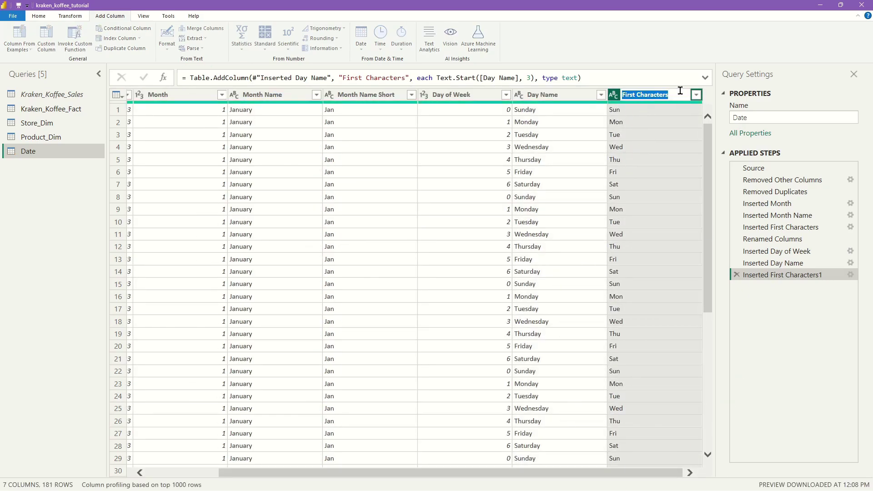
pyautogui.write('Day Name')
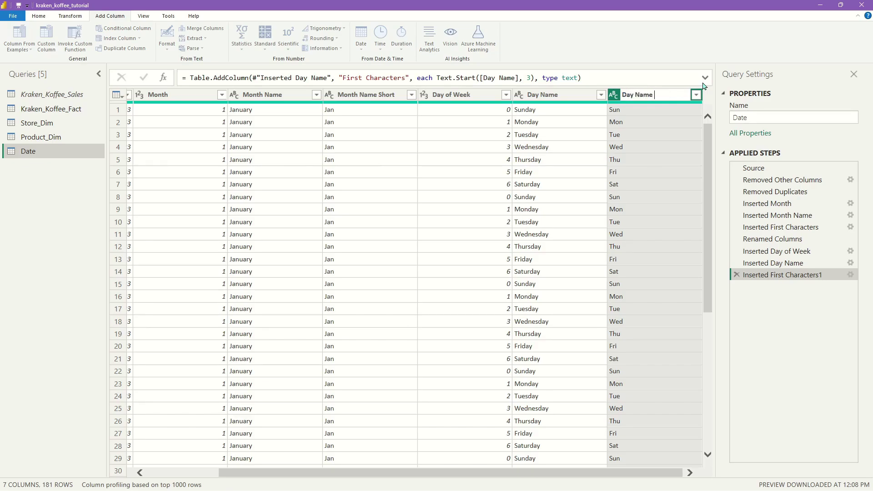
pyautogui.write(' Short')
pyautogui.press('Return')
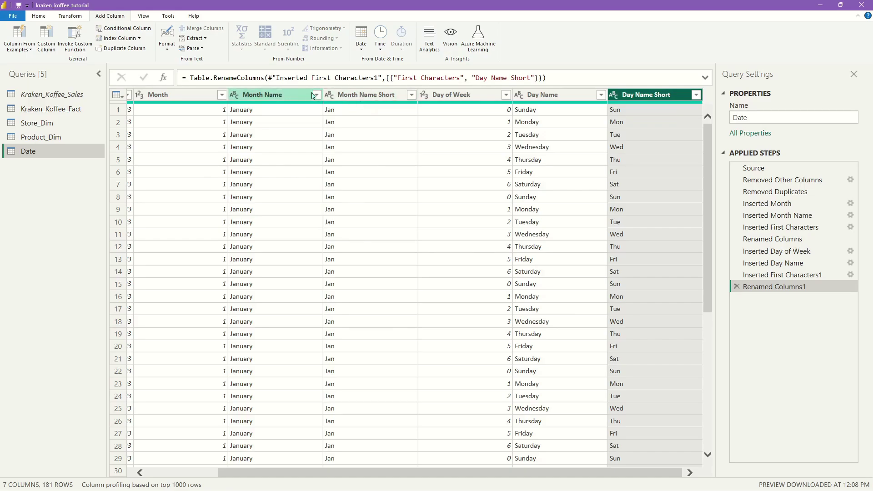
pyautogui.moveTo(526, 473); pyautogui.dragTo(292, 468)
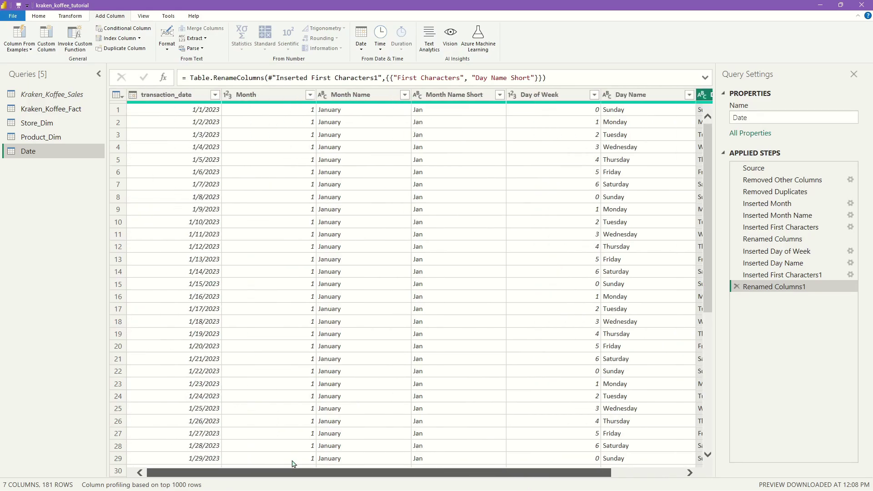
pyautogui.scroll(-15, 481, 185)
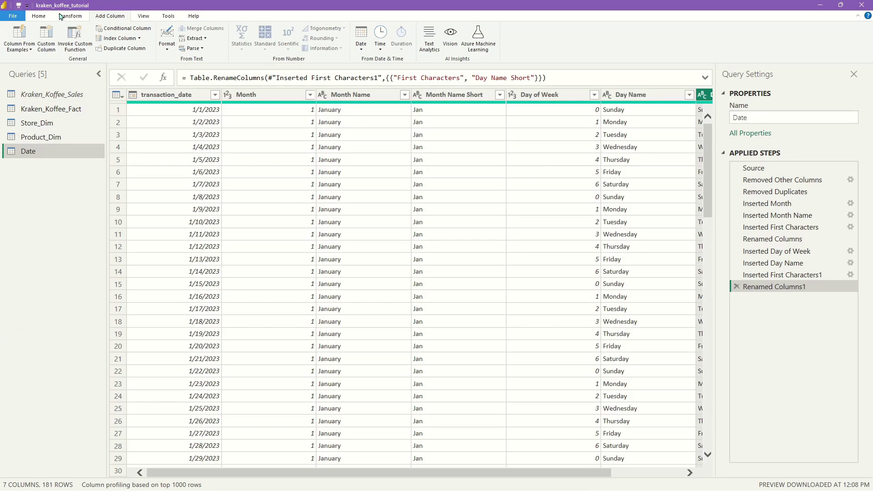
# Close the query editor, applying all changes to load the tables, and return to the report canvas.
pyautogui.click(40, 17)
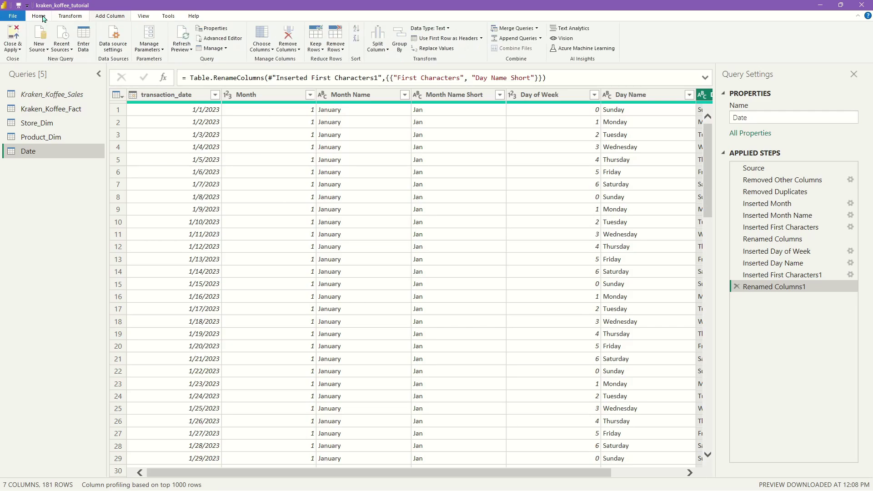
pyautogui.click(10, 32)
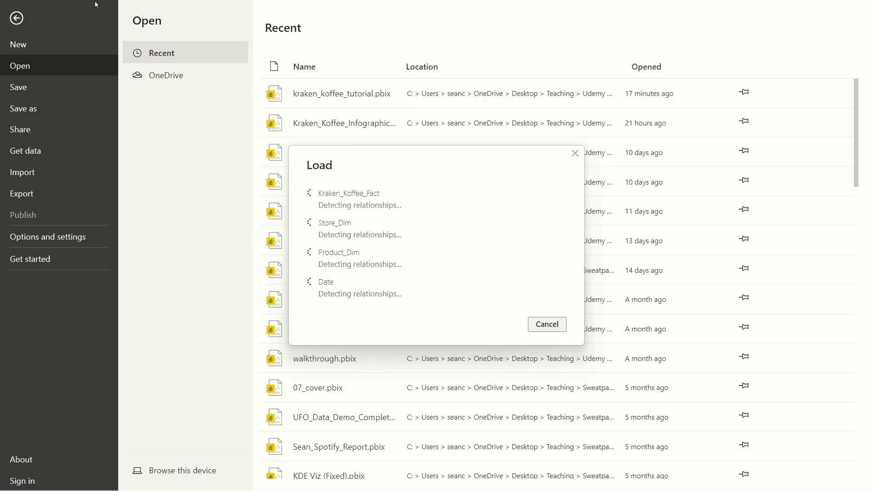
pyautogui.click(16, 18)
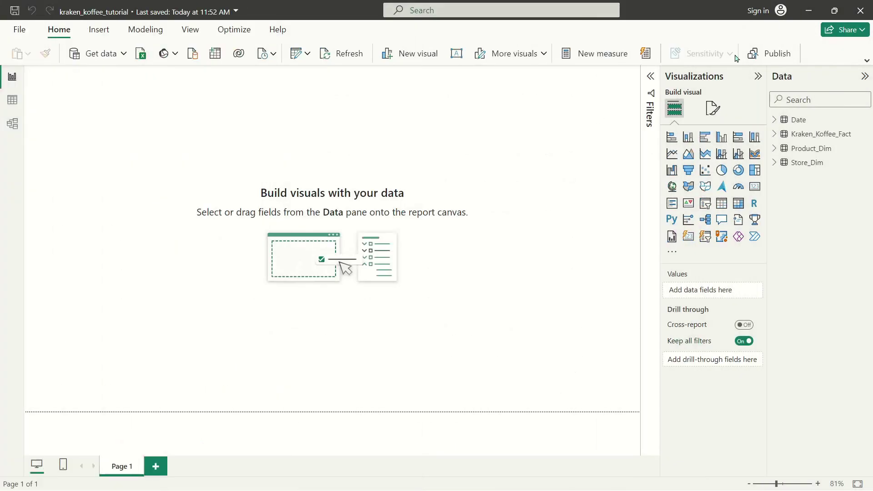
# Rename the report page Page 1 to Kraken Koffee Infographic.
pyautogui.doubleClick(122, 469)
pyautogui.write('Ka')
pyautogui.press('BackSpace')
pyautogui.write('raken Koffee Infographic')
pyautogui.press('Return')
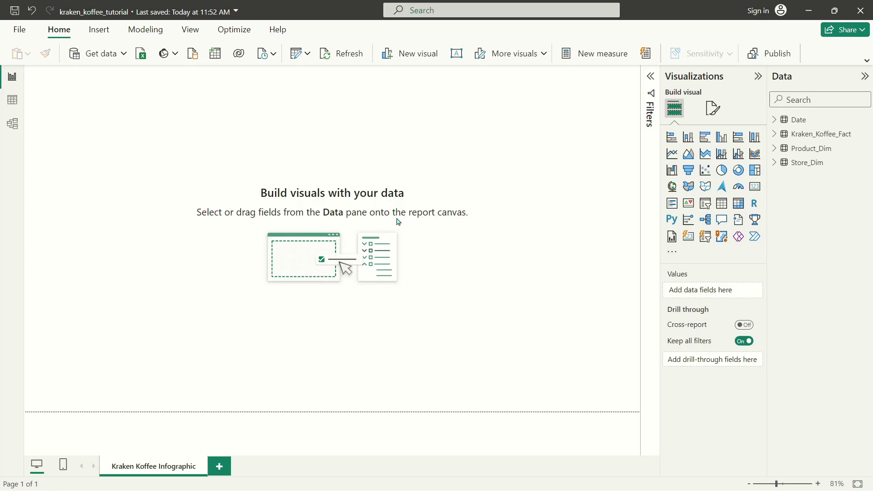
# Spread out the Product_Dim, Kraken_Koffee_Fact and Store_Dim cards in the model view and inspect the store_id relationship.
pyautogui.click(12, 124)
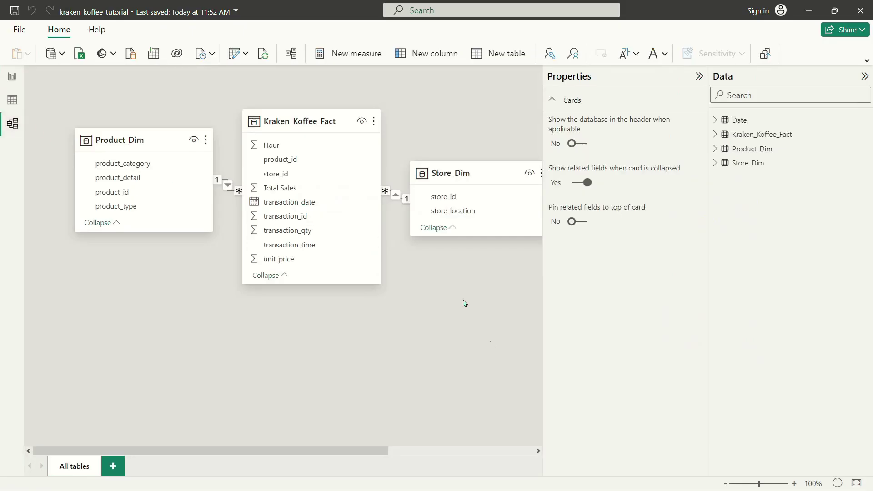
pyautogui.moveTo(466, 174); pyautogui.dragTo(474, 229)
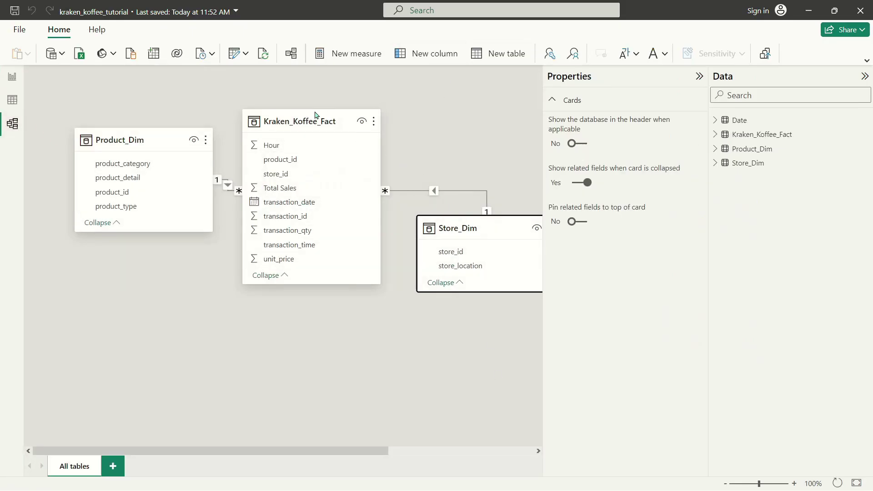
pyautogui.moveTo(143, 138); pyautogui.dragTo(137, 118)
pyautogui.moveTo(291, 122); pyautogui.dragTo(297, 123)
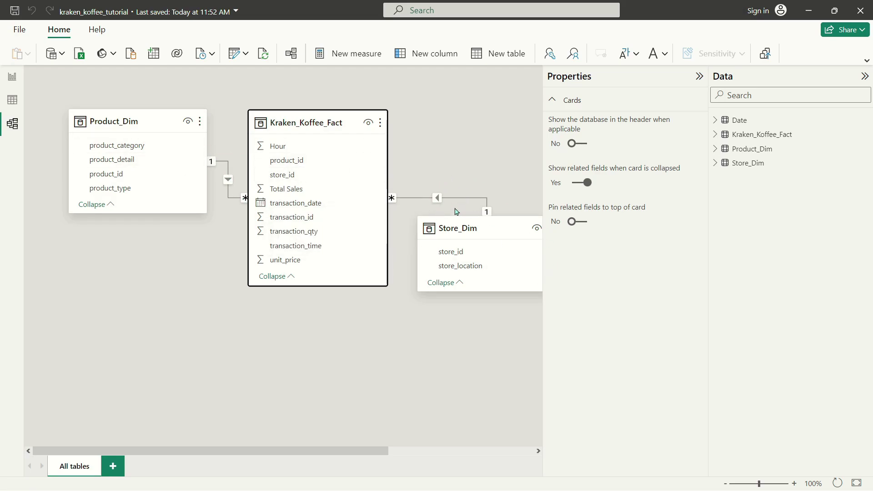
pyautogui.moveTo(473, 225); pyautogui.dragTo(473, 235)
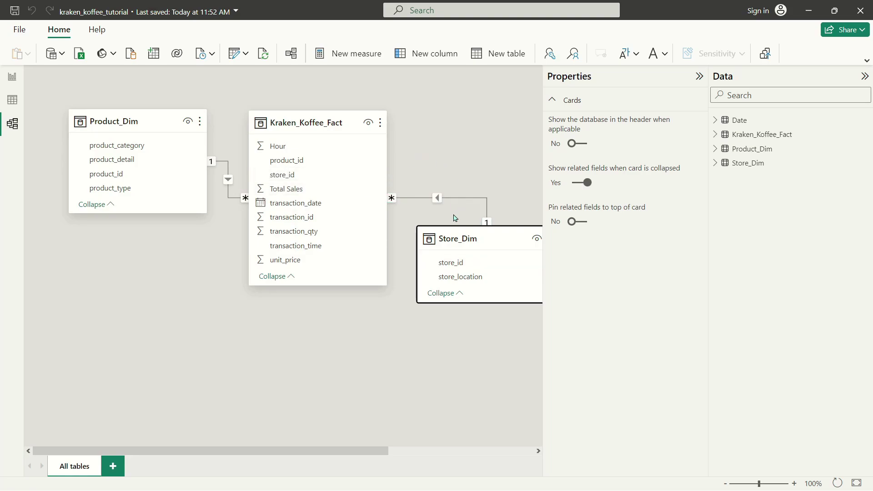
pyautogui.moveTo(467, 244); pyautogui.dragTo(457, 251)
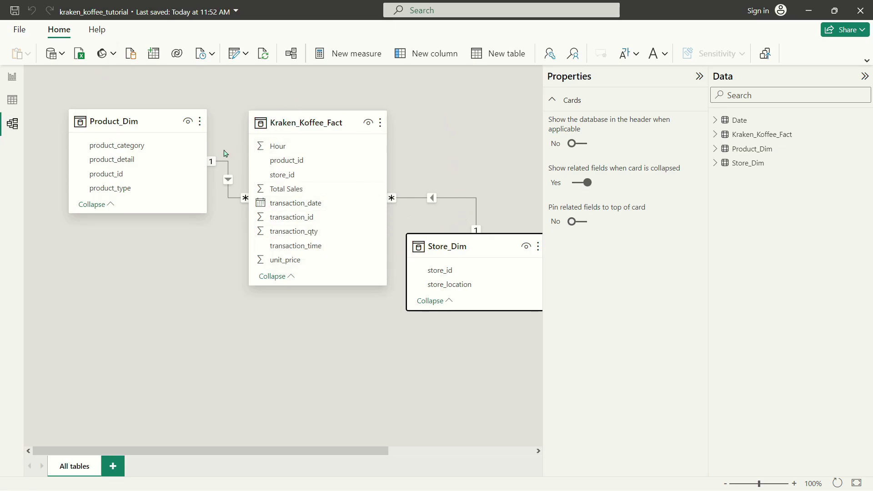
pyautogui.click(476, 210)
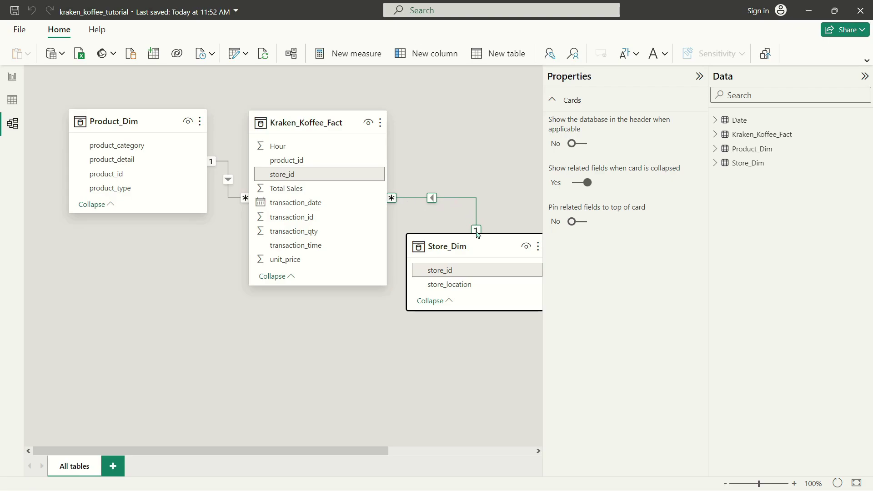
pyautogui.click(459, 274)
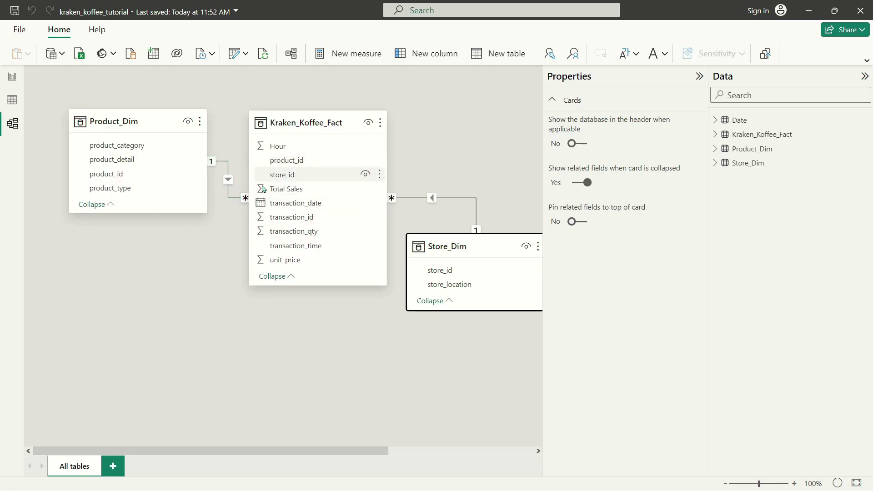
# Move the Date table below Product_Dim and relate its transaction_date to transaction_date in Kraken_Koffee_Fact.
pyautogui.moveTo(356, 457); pyautogui.dragTo(537, 467)
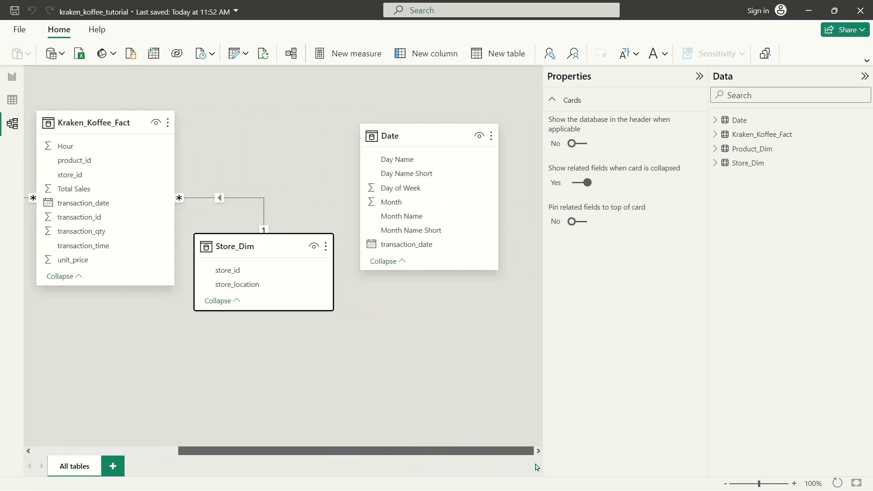
pyautogui.moveTo(439, 136); pyautogui.dragTo(129, 273)
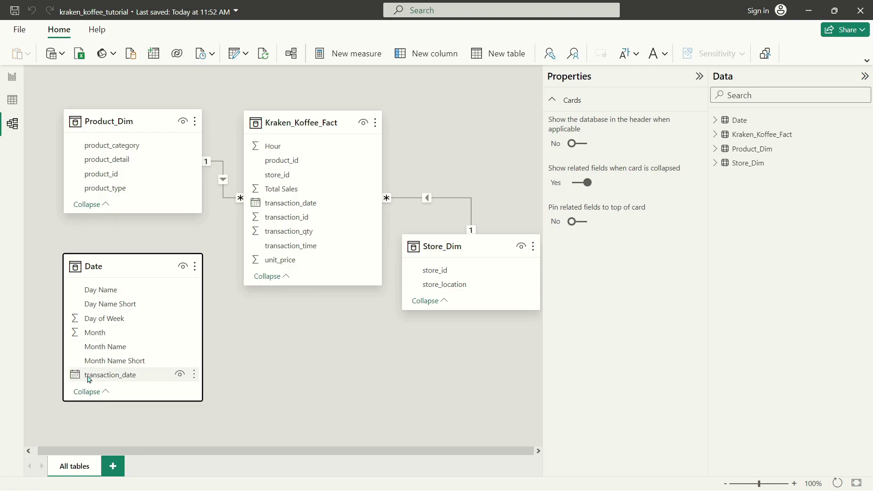
pyautogui.moveTo(99, 376)
pyautogui.mouseDown()
pyautogui.moveTo(130, 372)
pyautogui.moveTo(101, 382)
pyautogui.moveTo(100, 353)
pyautogui.moveTo(67, 372)
pyautogui.moveTo(156, 370)
pyautogui.moveTo(70, 248)
pyautogui.moveTo(317, 351)
pyautogui.moveTo(270, 316)
pyautogui.moveTo(243, 335)
pyautogui.moveTo(261, 326)
pyautogui.moveTo(263, 369)
pyautogui.moveTo(295, 297)
pyautogui.moveTo(280, 205)
pyautogui.moveTo(325, 222)
pyautogui.moveTo(144, 376)
pyautogui.moveTo(285, 218)
pyautogui.moveTo(307, 206)
pyautogui.moveTo(281, 206)
pyautogui.mouseUp()
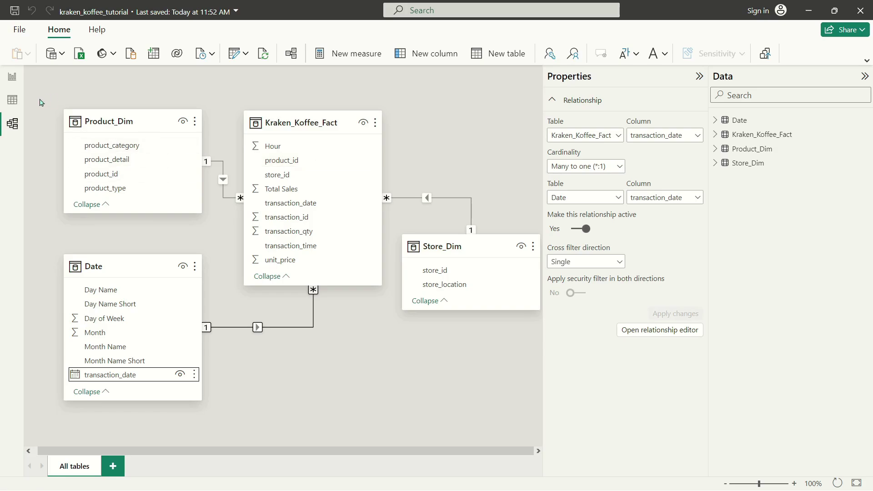
# Show the Kraken_Koffee_Fact table's data and check which distinct values its store_id column contains, without applying a filter.
pyautogui.click(12, 100)
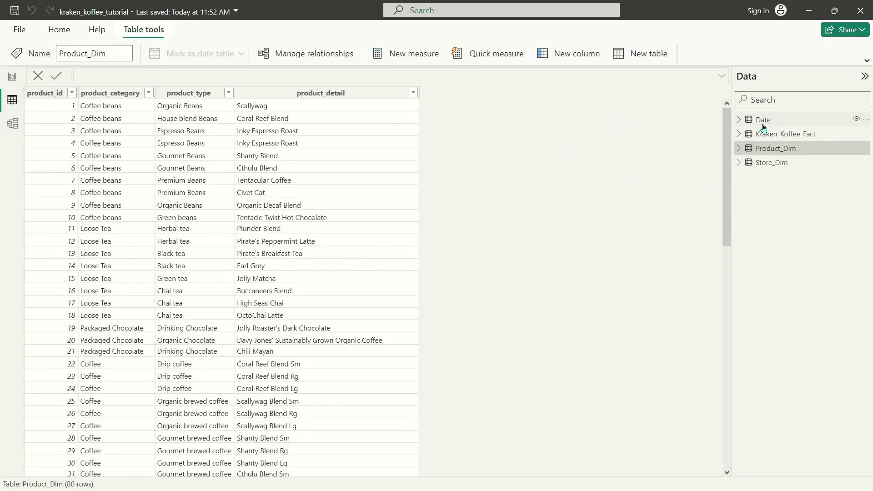
pyautogui.click(786, 134)
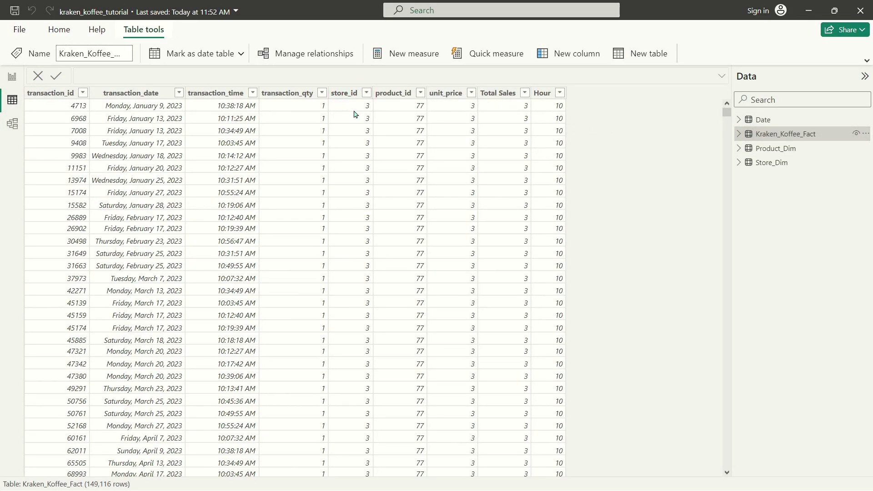
pyautogui.scroll(-3, 341, 139)
pyautogui.scroll(3, 362, 113)
pyautogui.click(358, 95)
pyautogui.click(366, 93)
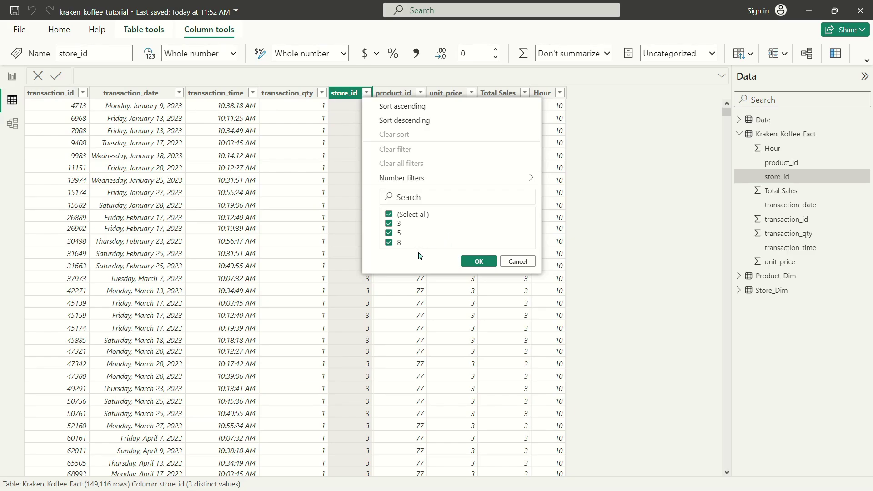
pyautogui.click(513, 263)
# Examine how the store_id values repeat across the rows of the Kraken_Koffee_Fact table.
pyautogui.scroll(-20, 364, 191)
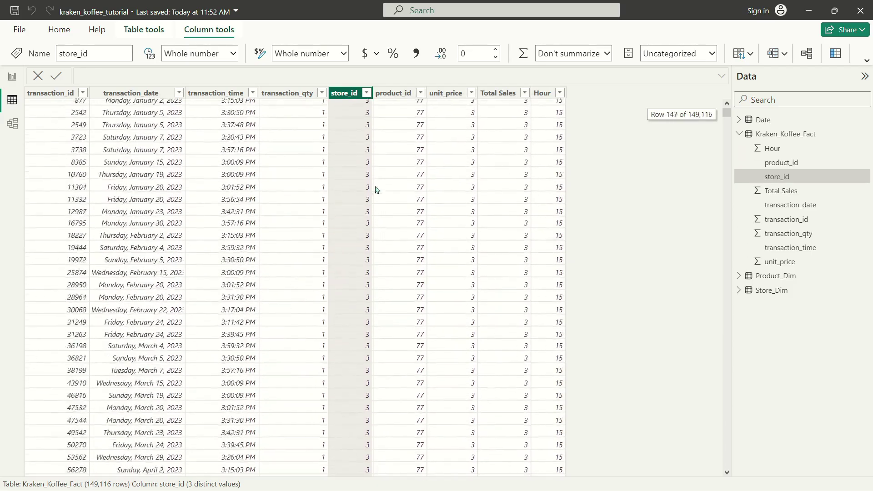
pyautogui.scroll(-20, 367, 232)
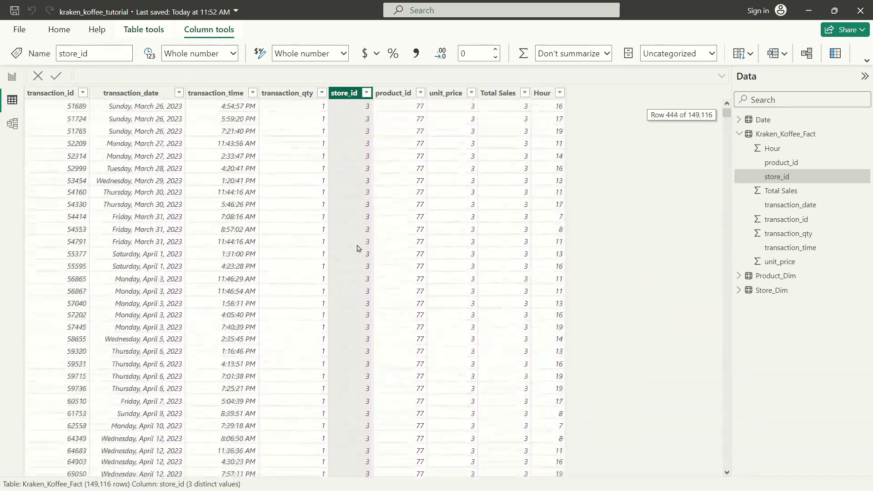
pyautogui.scroll(-20, 357, 259)
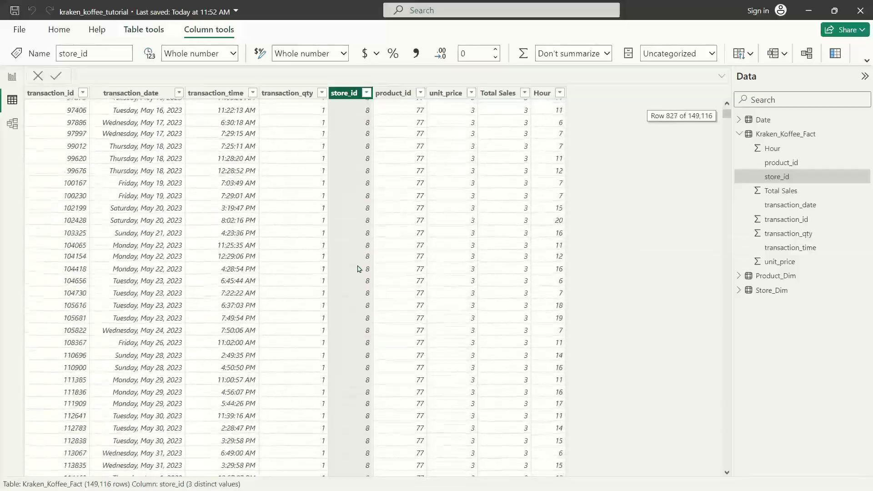
pyautogui.scroll(-20, 355, 319)
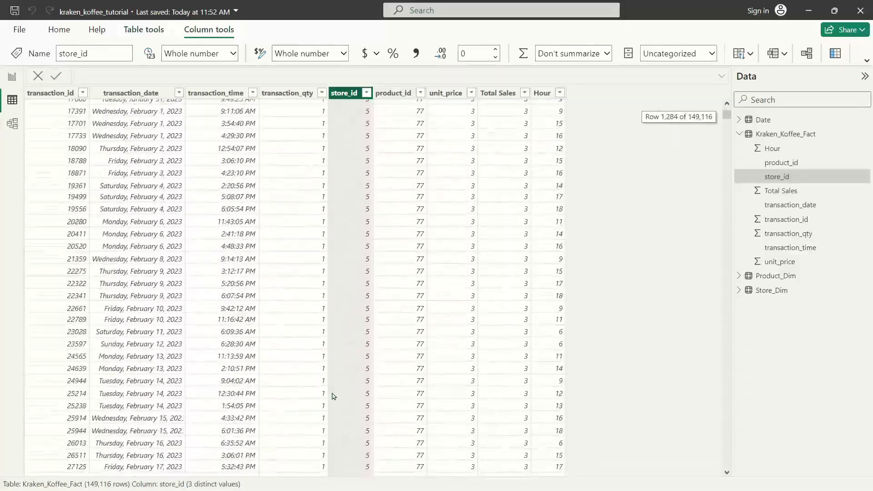
pyautogui.scroll(-20, 363, 354)
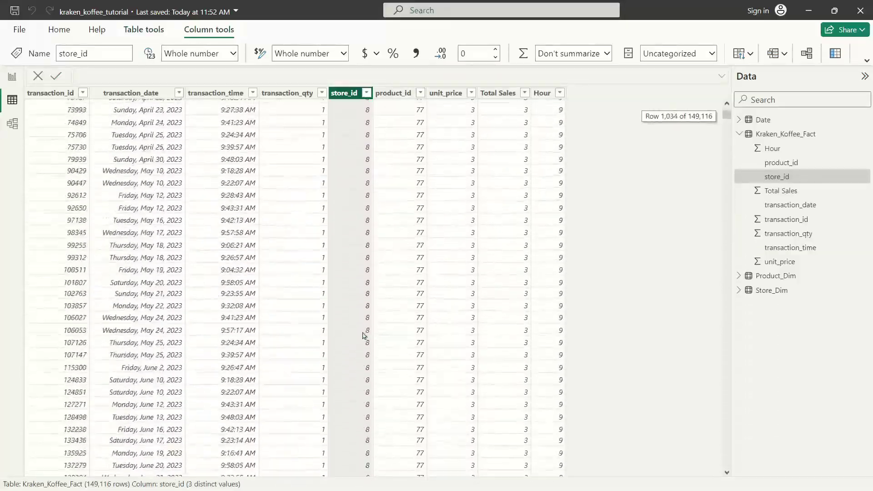
pyautogui.scroll(20, 364, 191)
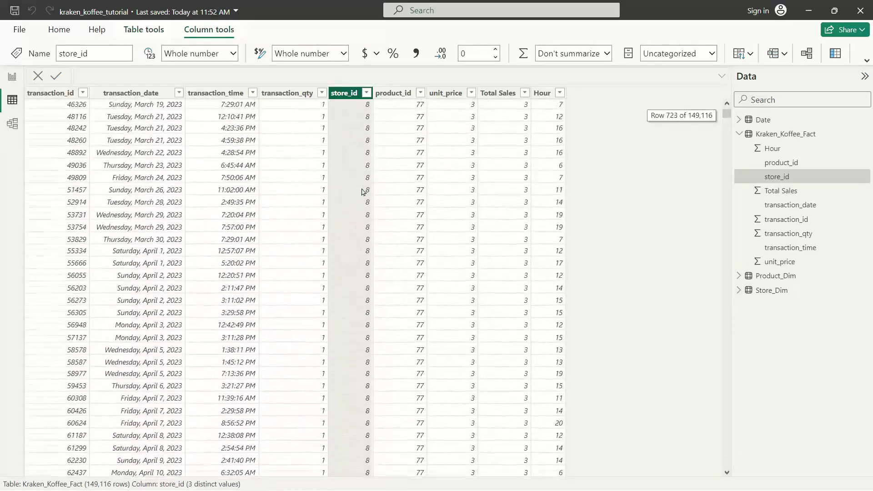
pyautogui.scroll(20, 360, 218)
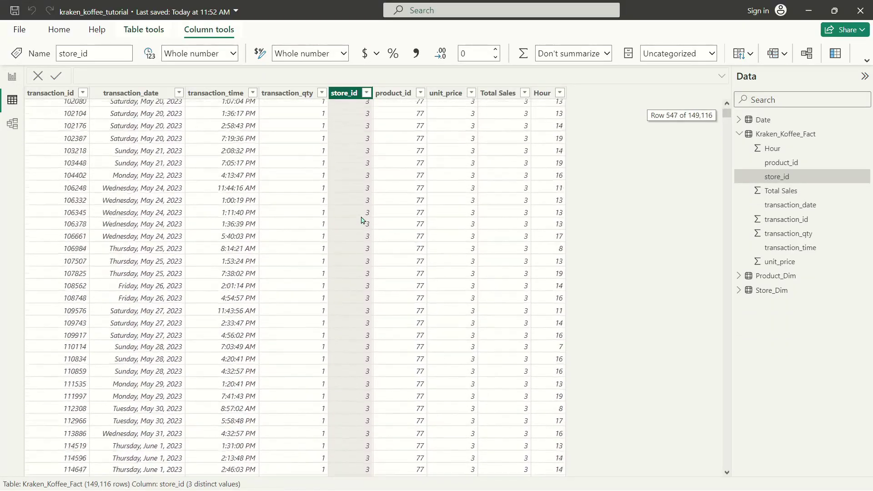
pyautogui.scroll(3, 364, 218)
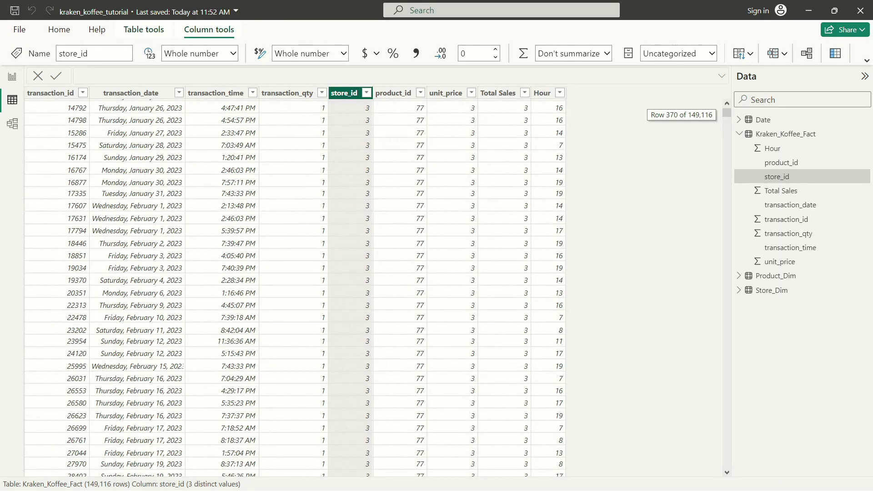
# Examine the store_id and store_location pairs in the Store_Dim table, and return to the model view.
pyautogui.click(786, 292)
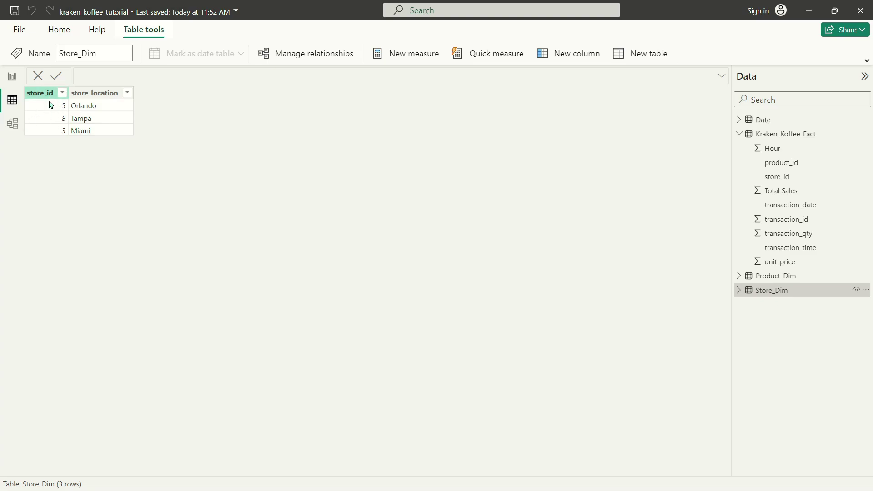
pyautogui.click(66, 105)
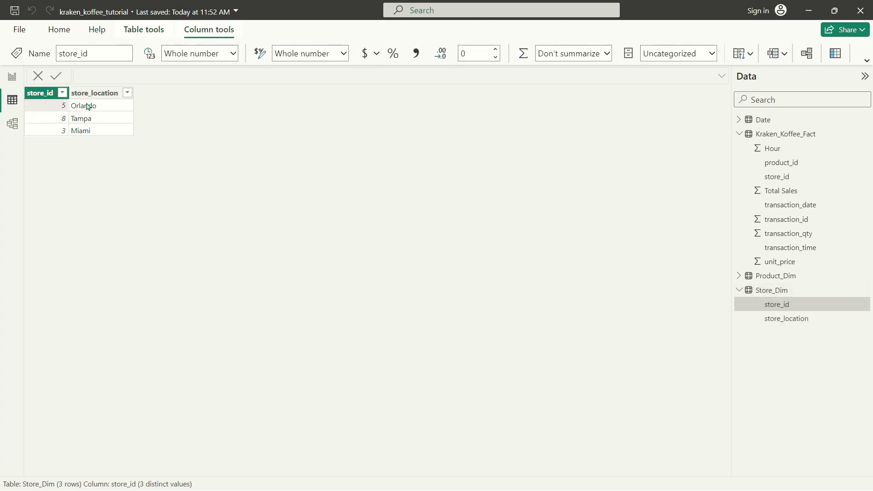
pyautogui.click(12, 124)
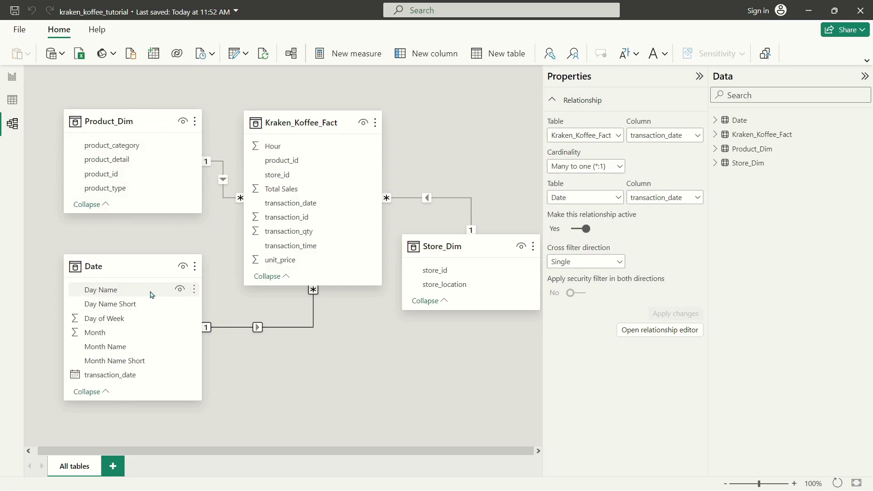
# Nudge the Kraken_Koffee_Fact card up, move the Store_Dim card slightly lower, and review the store_id and product_id key fields.
pyautogui.moveTo(307, 117)
pyautogui.mouseDown()
pyautogui.moveTo(345, 102)
pyautogui.moveTo(306, 114)
pyautogui.mouseUp()
pyautogui.moveTo(427, 246); pyautogui.dragTo(423, 261)
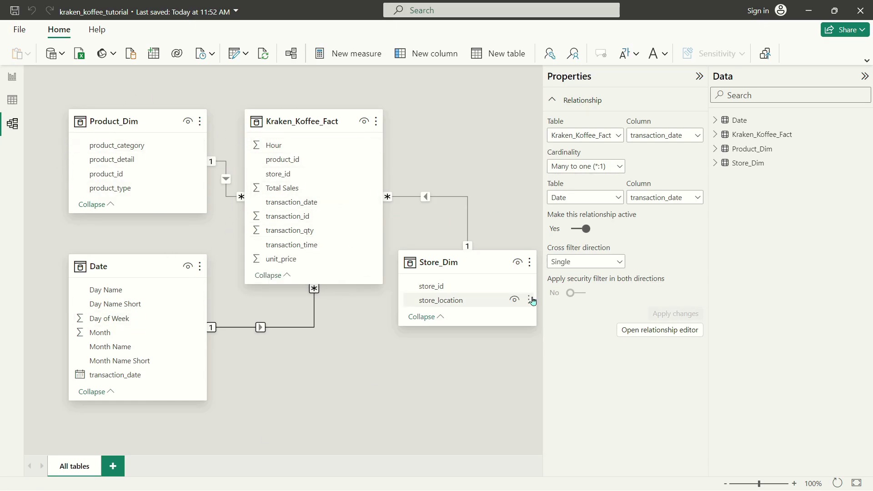
pyautogui.moveTo(460, 286); pyautogui.dragTo(347, 293)
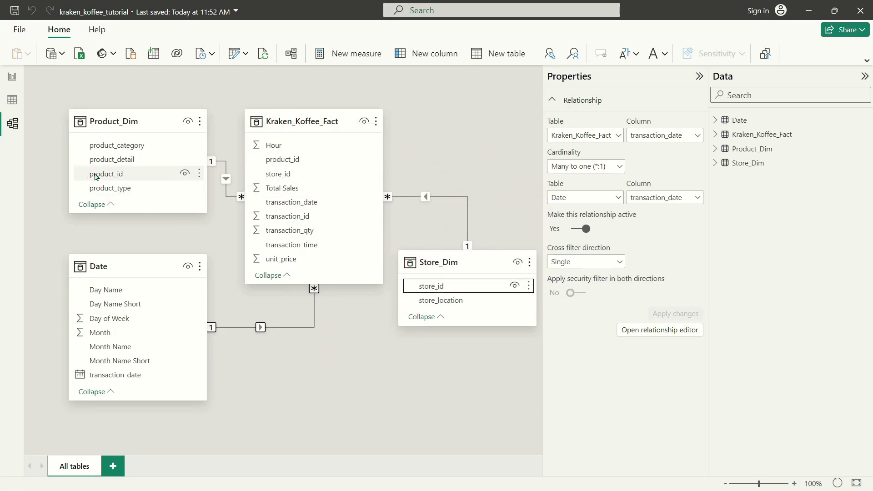
pyautogui.moveTo(94, 173); pyautogui.dragTo(273, 159)
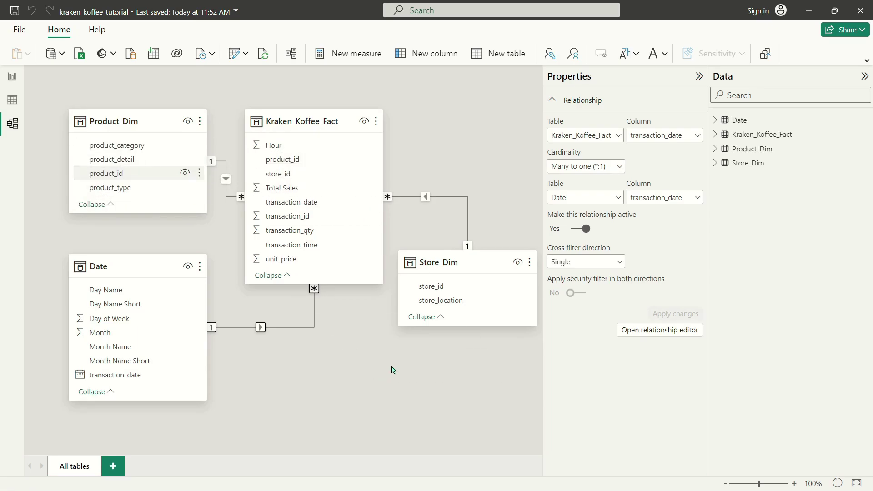